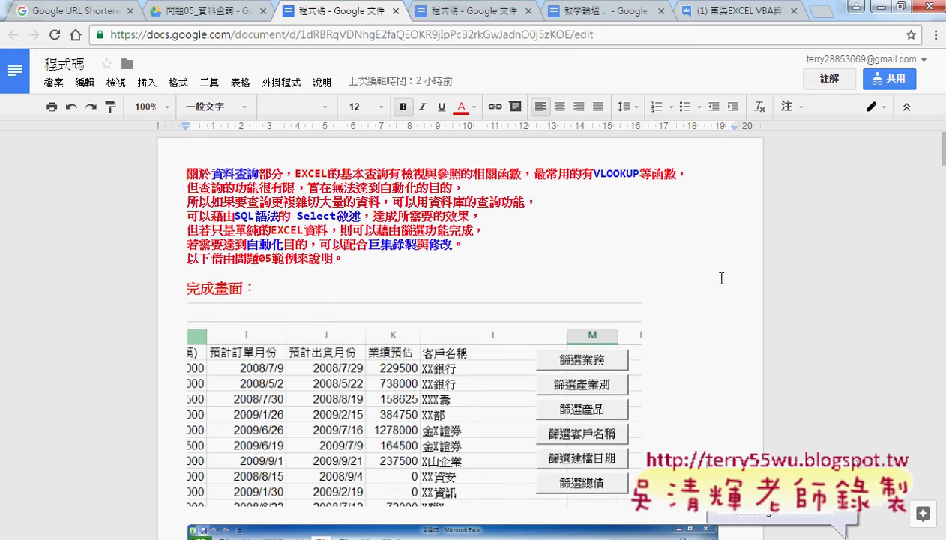
Switch from the Google Docs code notes to the Excel workbook 問題05
{"action": "scroll", "coordinate": [721, 278], "scroll_direction": "down", "scroll_amount": 3}
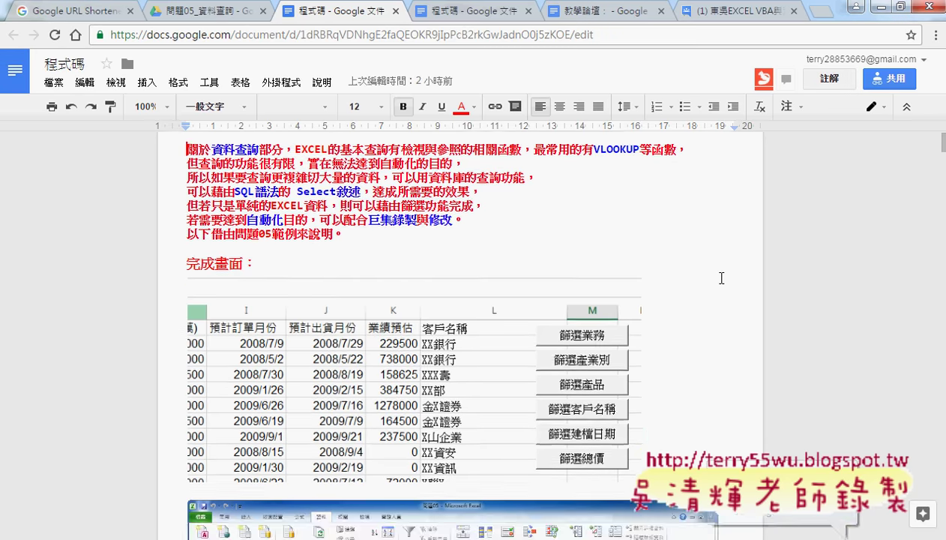
{"action": "scroll", "coordinate": [721, 278], "scroll_direction": "up", "scroll_amount": 3}
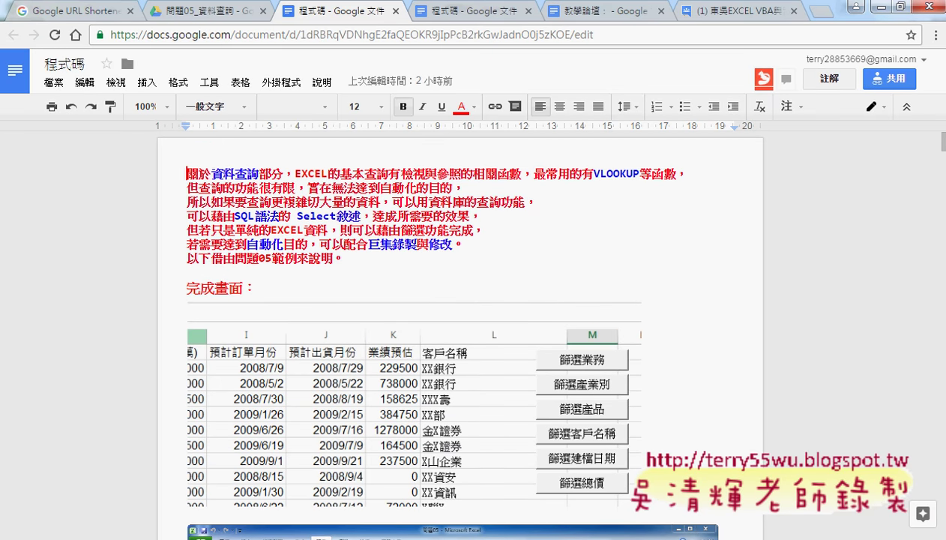
{"action": "key", "text": "alt+Tab"}
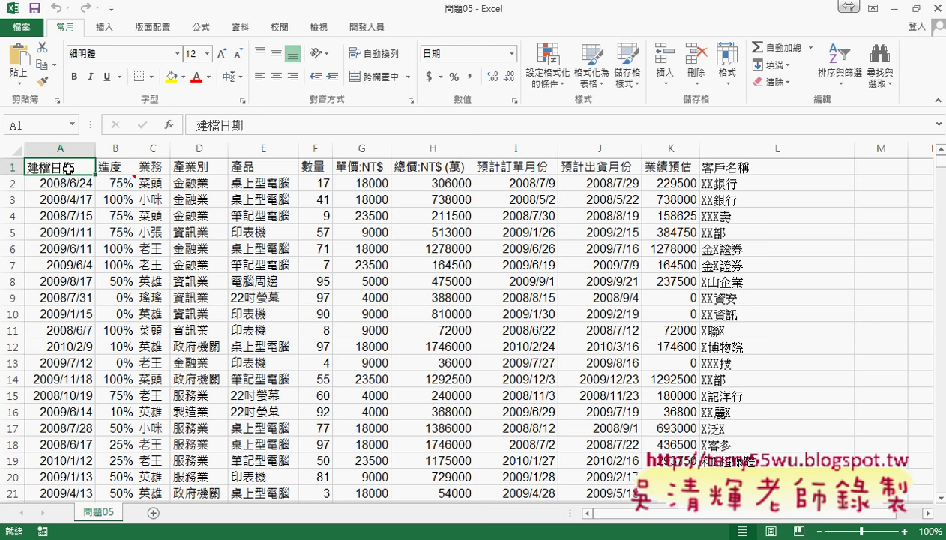
{"action": "left_click_drag", "start_coordinate": [61, 150], "coordinate": [760, 143]}
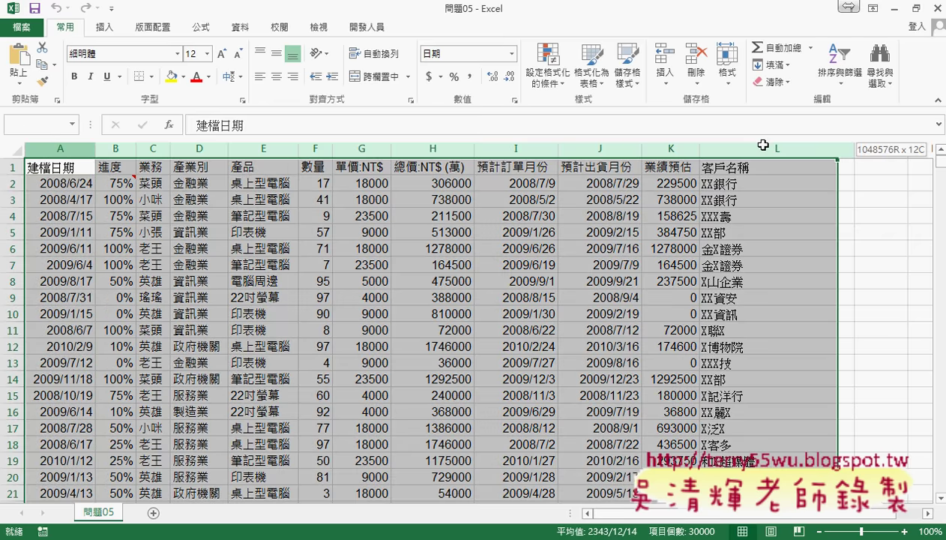
{"action": "left_click", "coordinate": [69, 186]}
{"action": "key", "text": "ctrl+Down"}
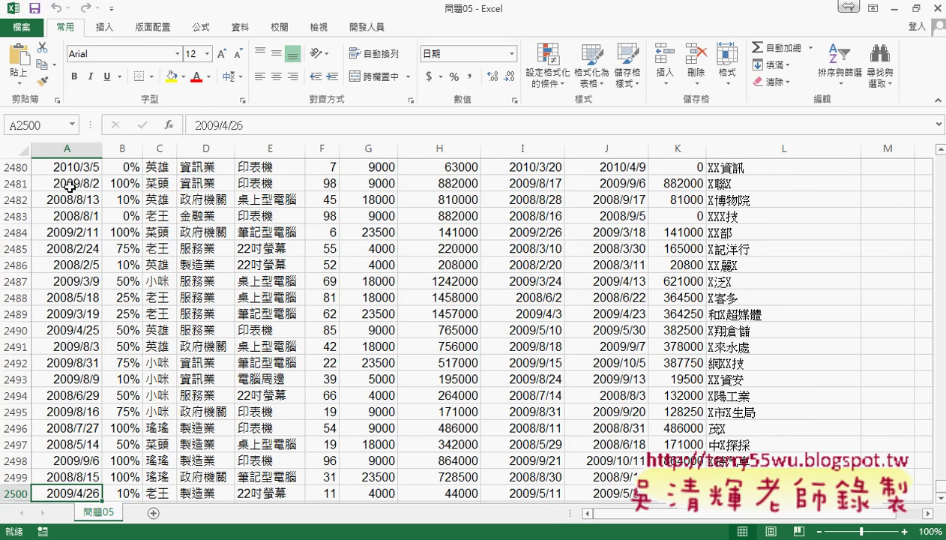
{"action": "key", "text": "ctrl+Home"}
{"action": "left_click", "coordinate": [153, 167]}
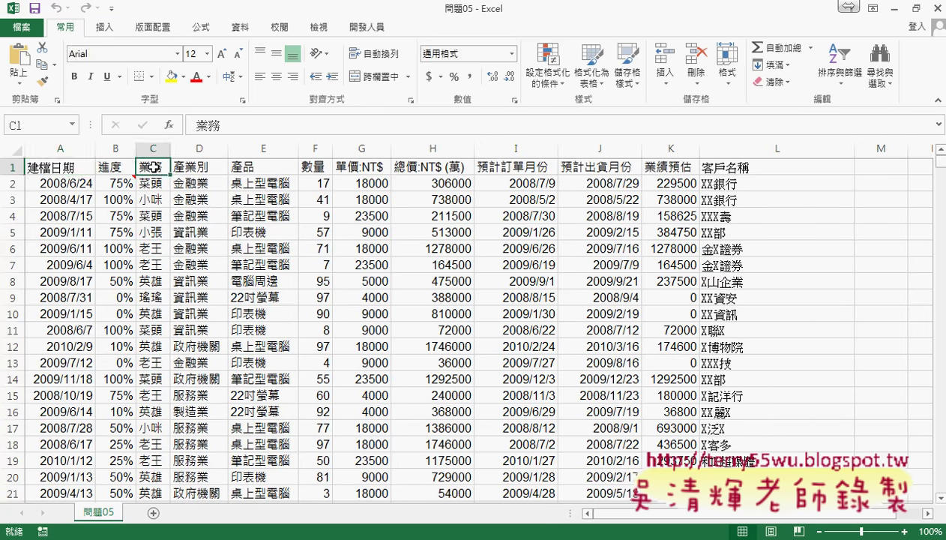
{"action": "left_click", "coordinate": [158, 215]}
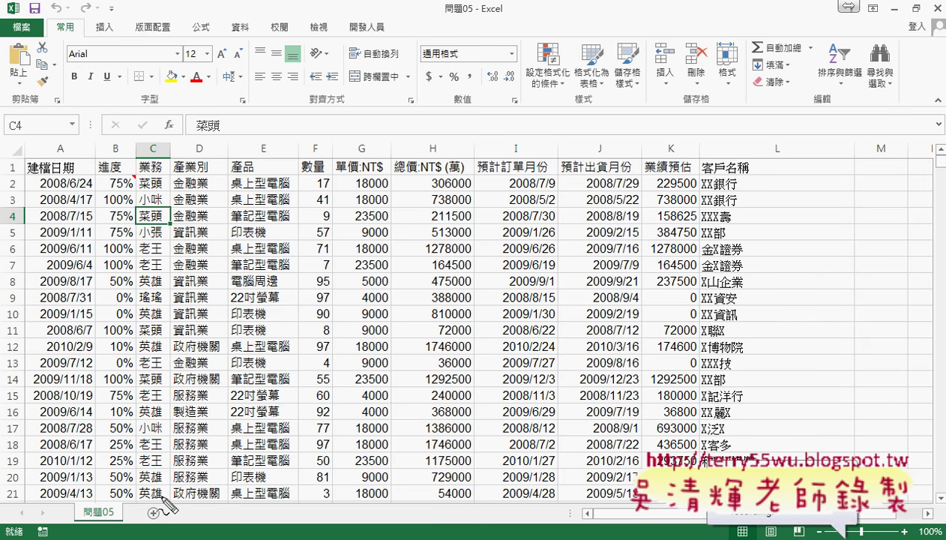
{"action": "mouse_move", "coordinate": [161, 501]}
{"action": "left_mouse_down"}
{"action": "mouse_move", "coordinate": [172, 533]}
{"action": "mouse_move", "coordinate": [237, 523]}
{"action": "mouse_move", "coordinate": [150, 525]}
{"action": "mouse_move", "coordinate": [147, 510]}
{"action": "left_mouse_up"}
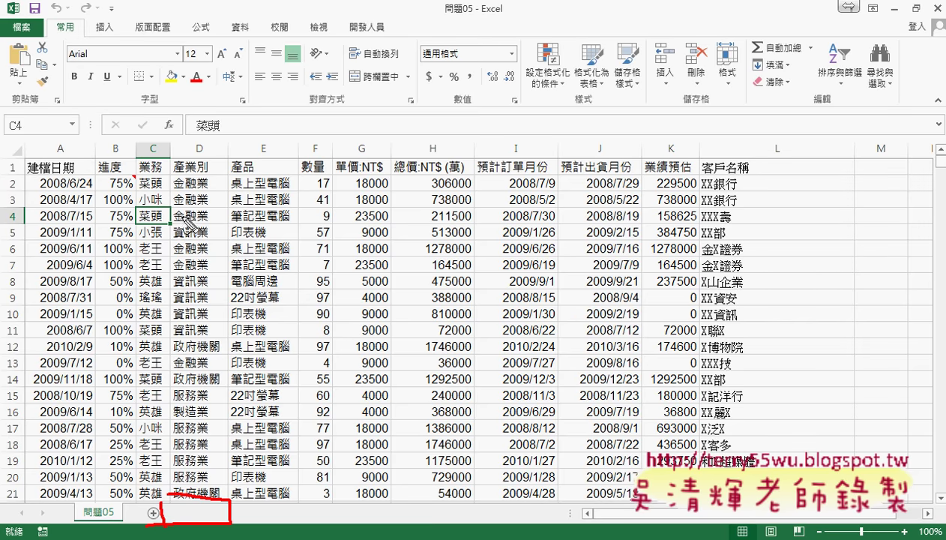
{"action": "mouse_move", "coordinate": [159, 236]}
{"action": "left_mouse_down"}
{"action": "mouse_move", "coordinate": [172, 217]}
{"action": "mouse_move", "coordinate": [208, 502]}
{"action": "left_mouse_up"}
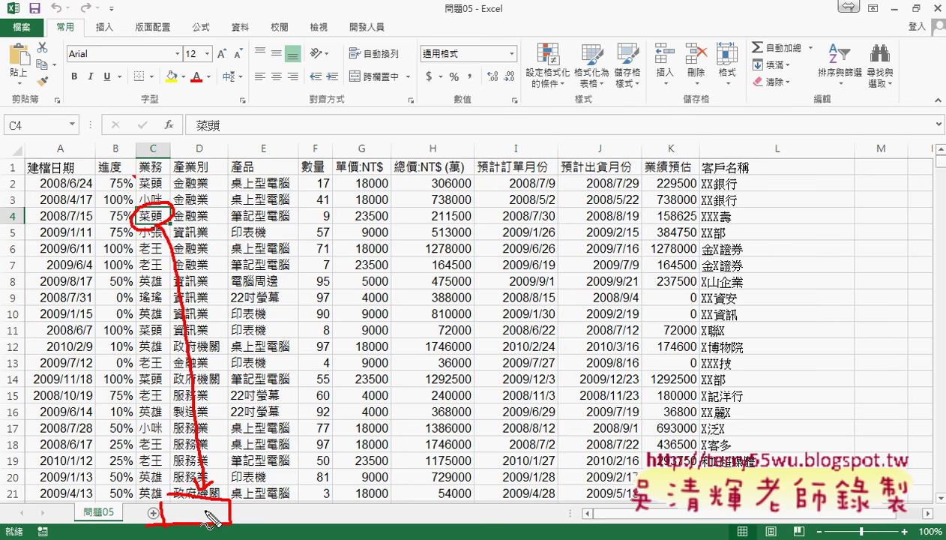
{"action": "key", "text": "Escape"}
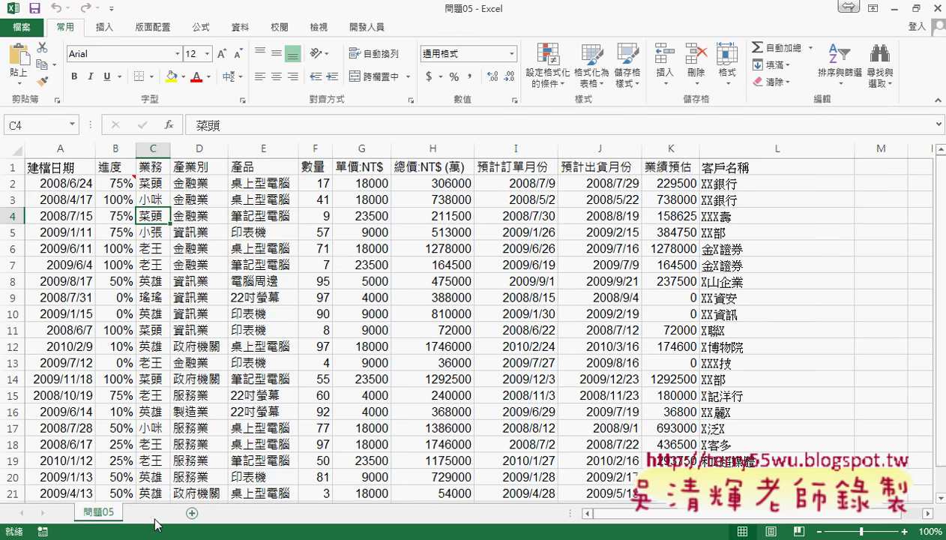
{"action": "left_click", "coordinate": [154, 513]}
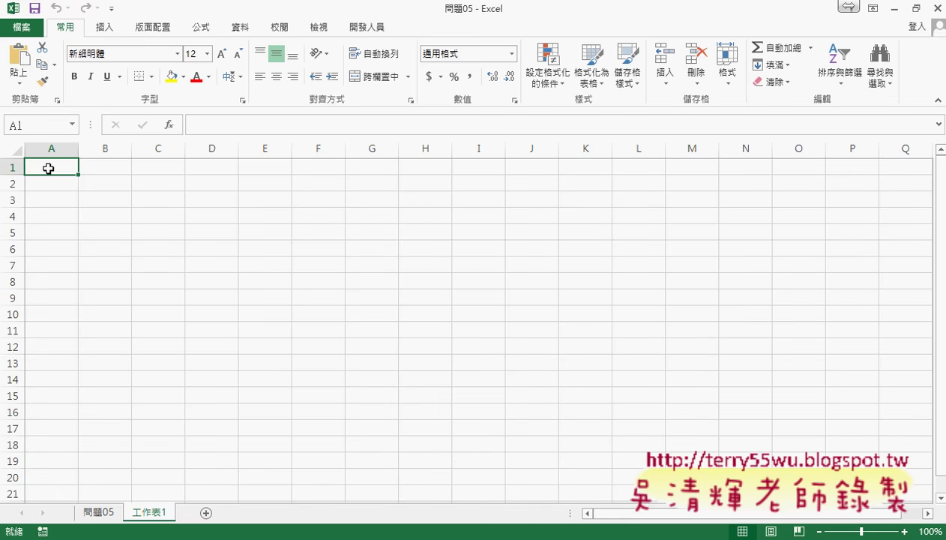
{"action": "right_click", "coordinate": [159, 511]}
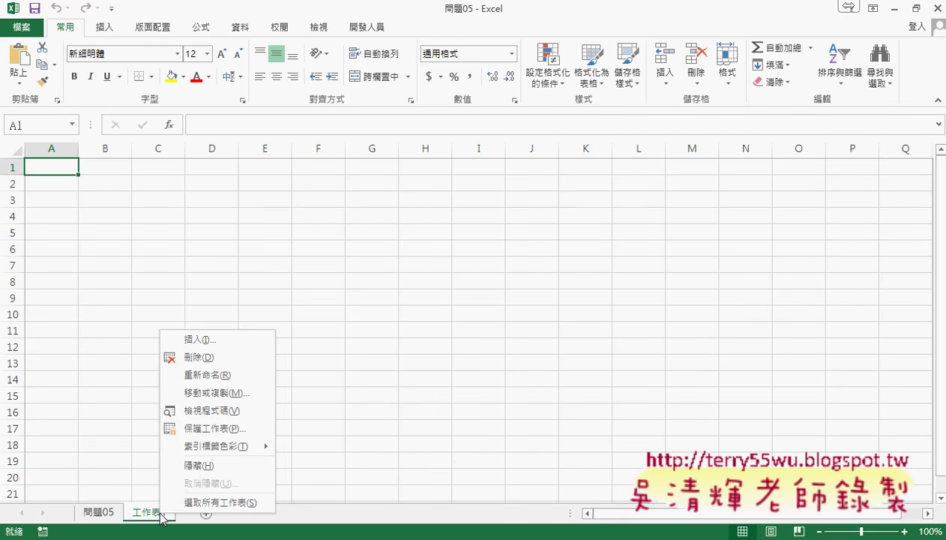
{"action": "left_click", "coordinate": [223, 359]}
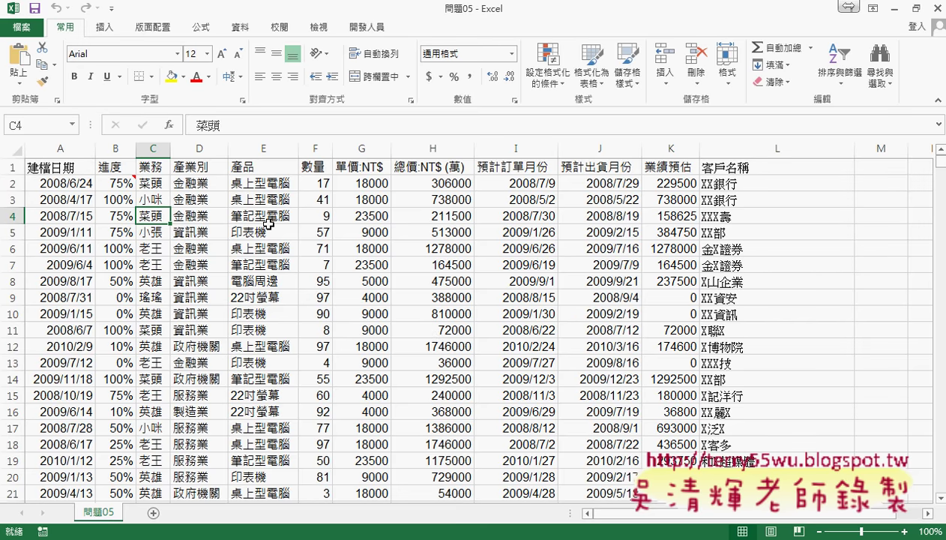
{"action": "left_click", "coordinate": [141, 166]}
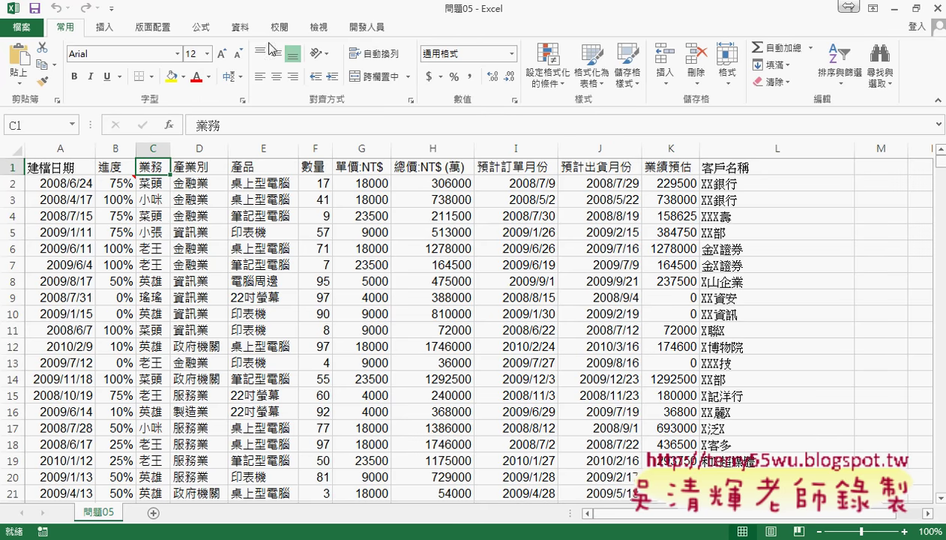
Enable AutoFilter from 資料 > 篩選 on the 問題05 table's header row
{"action": "left_click", "coordinate": [248, 33]}
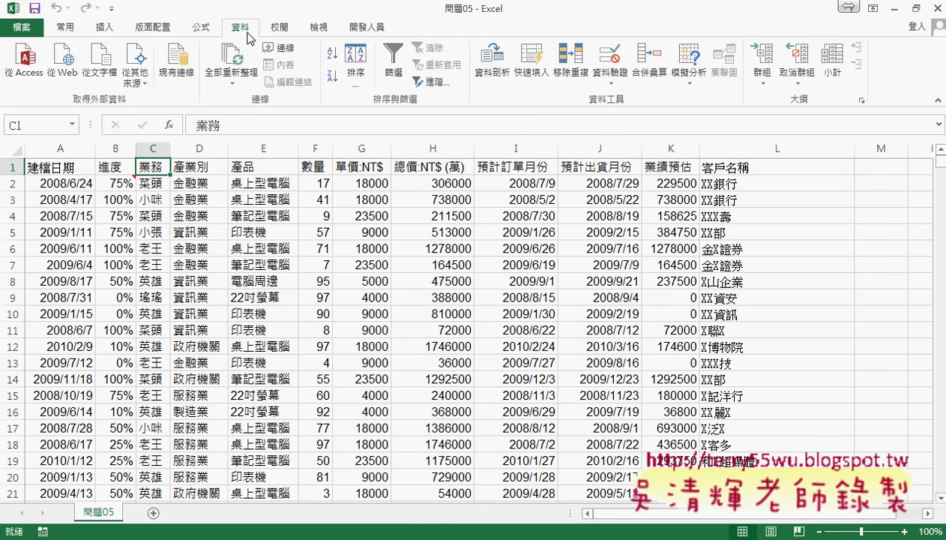
{"action": "left_click", "coordinate": [389, 76]}
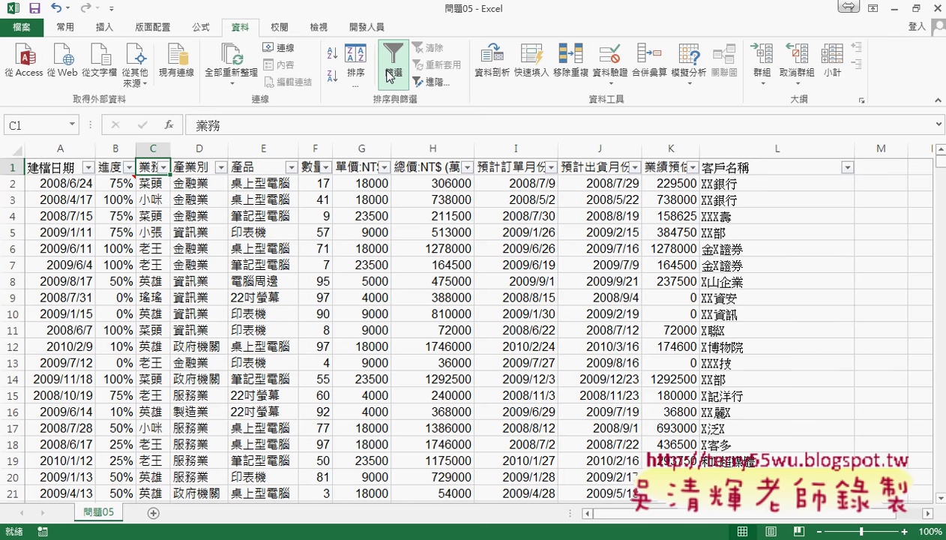
{"action": "left_click", "coordinate": [164, 167]}
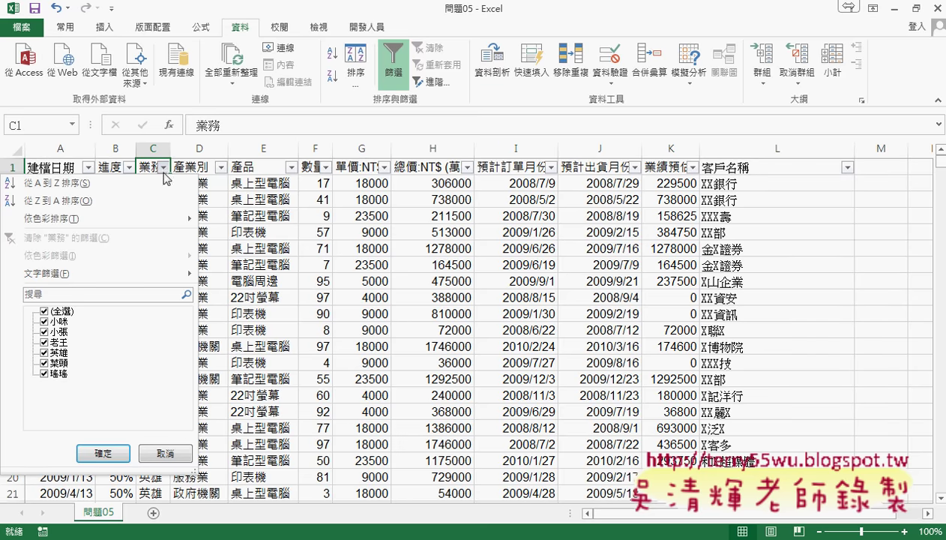
{"action": "mouse_move", "coordinate": [105, 274]}
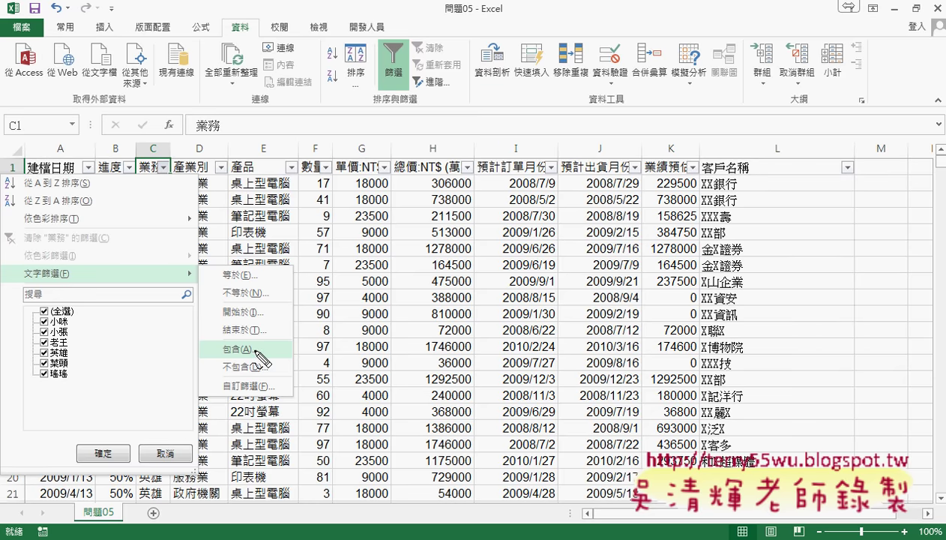
{"action": "left_click_drag", "start_coordinate": [255, 352], "coordinate": [258, 346]}
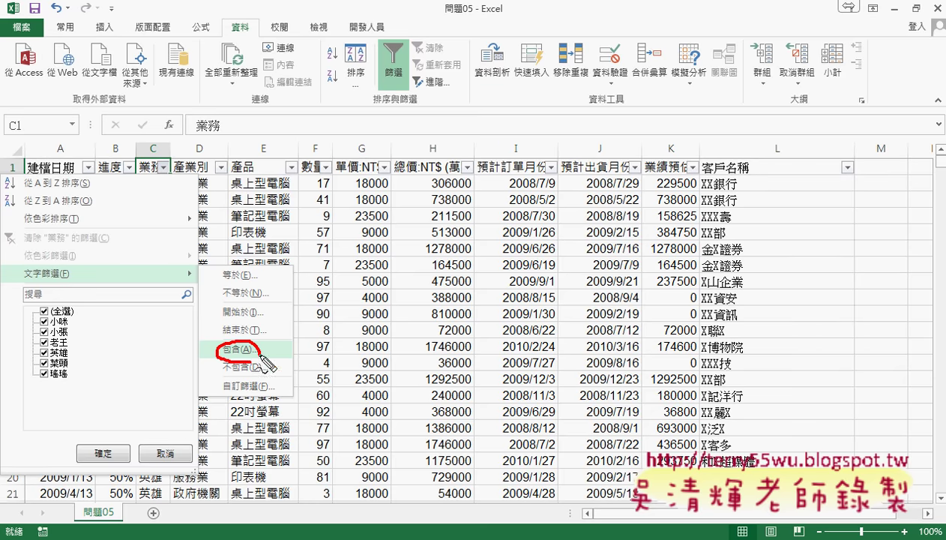
{"action": "left_click_drag", "start_coordinate": [258, 289], "coordinate": [255, 269]}
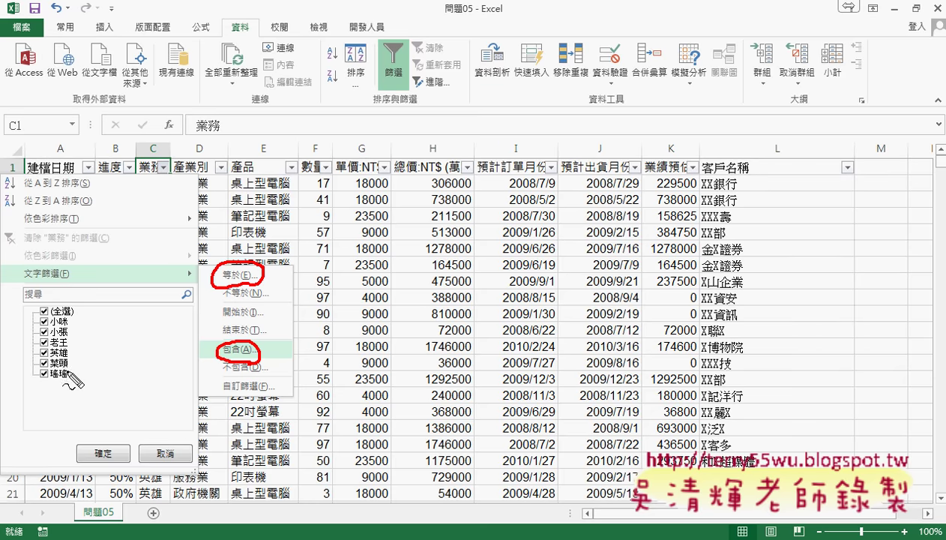
Filter the 業務 column to salesperson 菜頭 only, showing 421 of 2499 records
{"action": "key", "text": "Escape"}
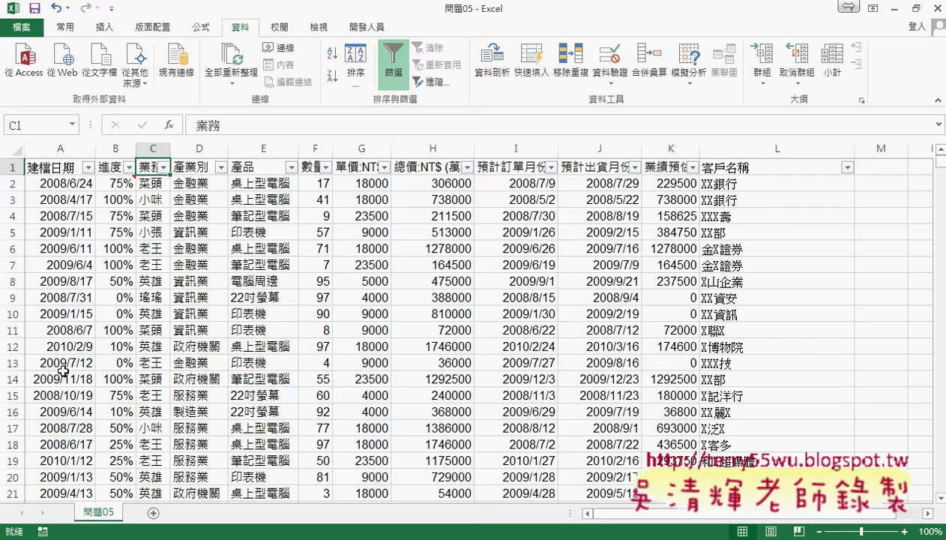
{"action": "left_click", "coordinate": [164, 167]}
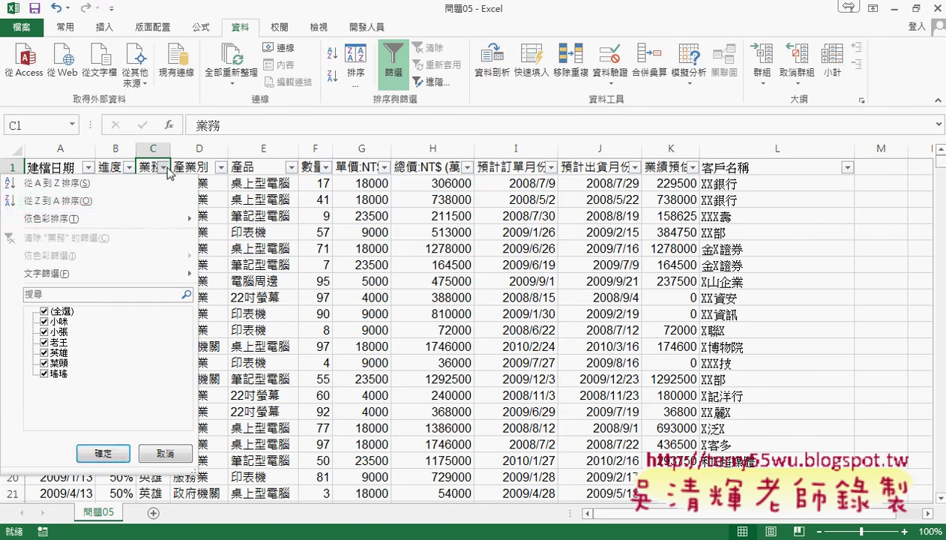
{"action": "left_click", "coordinate": [45, 310]}
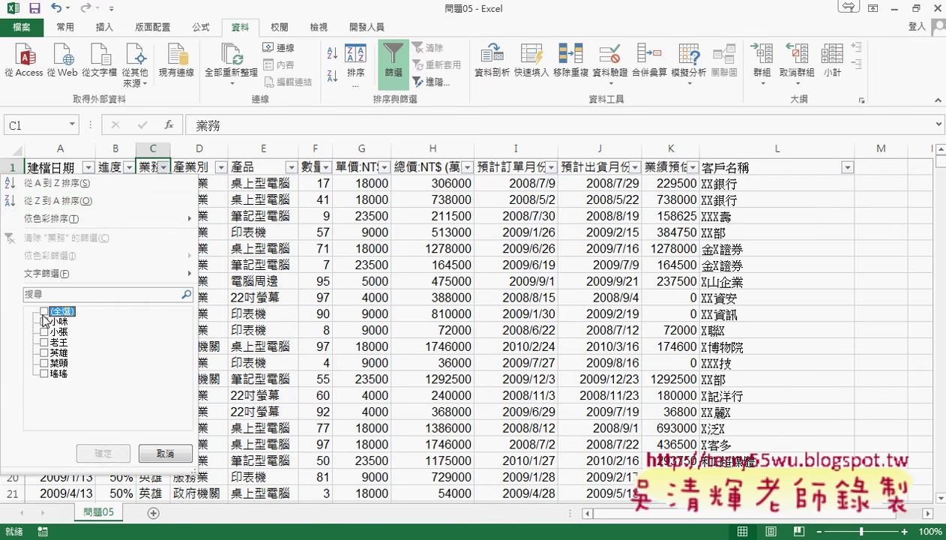
{"action": "left_click", "coordinate": [44, 363]}
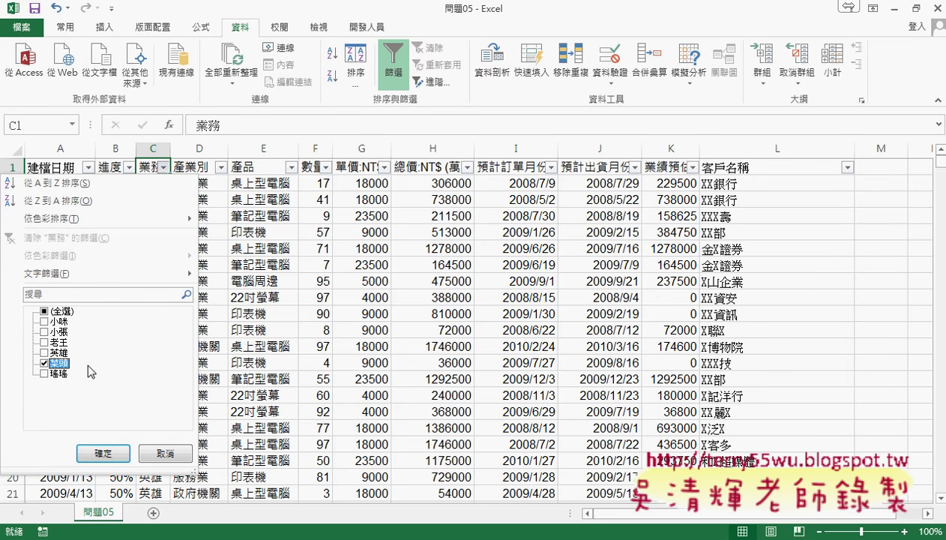
{"action": "left_click", "coordinate": [111, 453]}
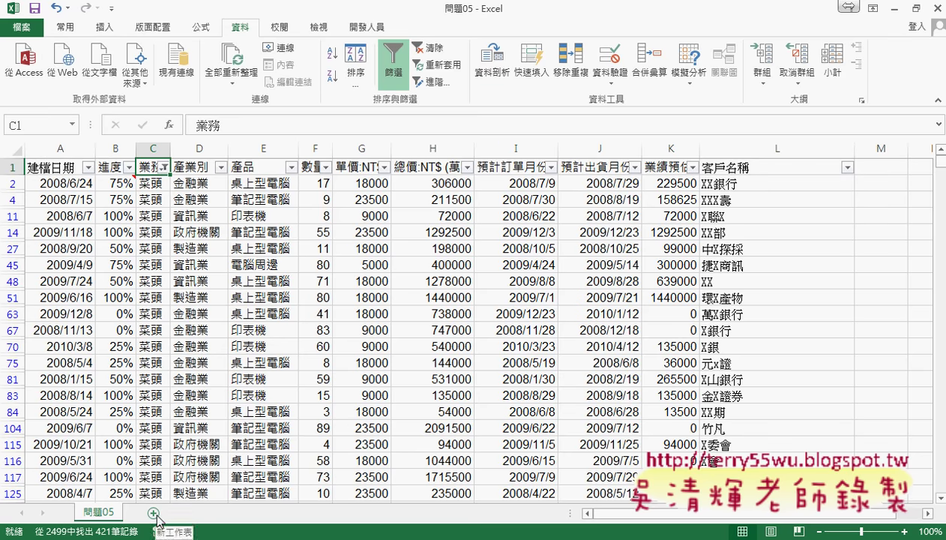
Add a new worksheet named 菜頭, copying the name from cell C2
{"action": "left_click", "coordinate": [147, 186]}
{"action": "double_click", "coordinate": [230, 126]}
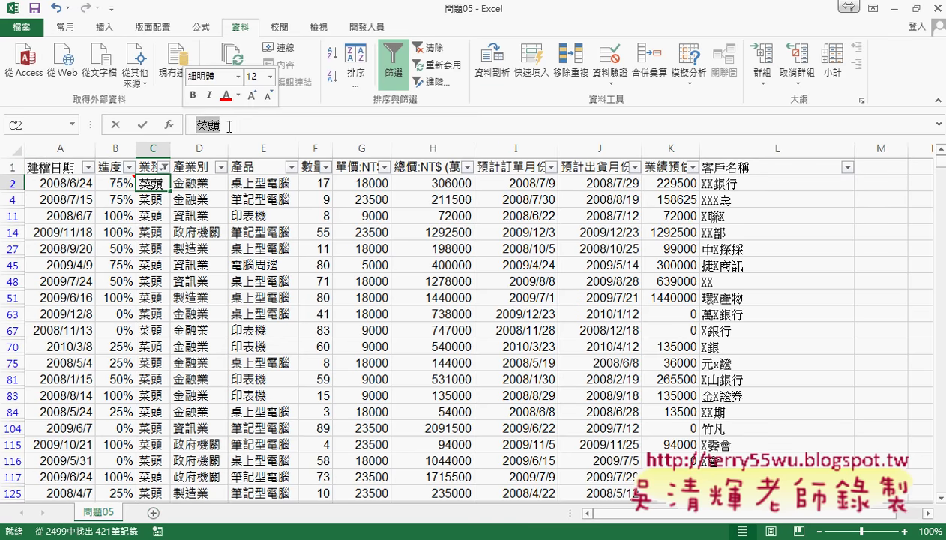
{"action": "right_click", "coordinate": [218, 124]}
{"action": "left_click", "coordinate": [255, 148]}
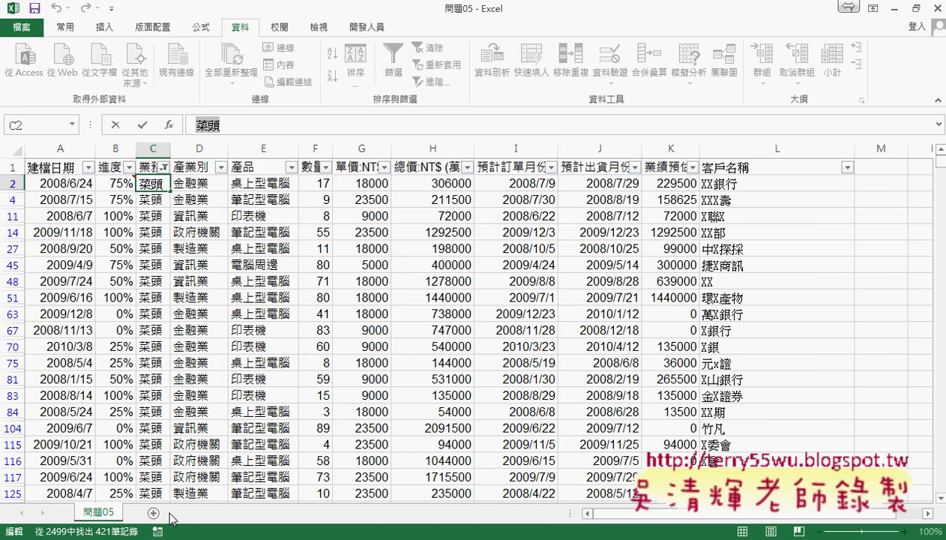
{"action": "key", "text": "Escape"}
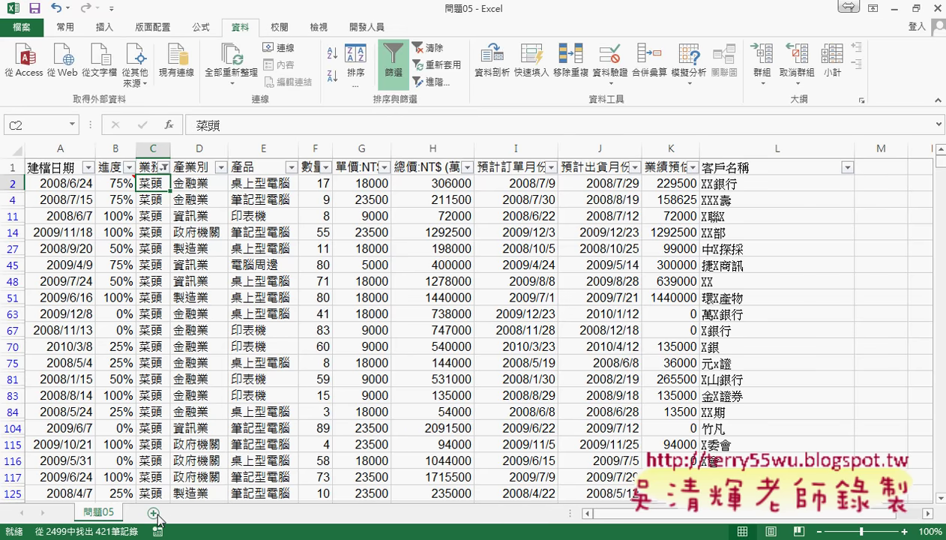
{"action": "left_click", "coordinate": [153, 513]}
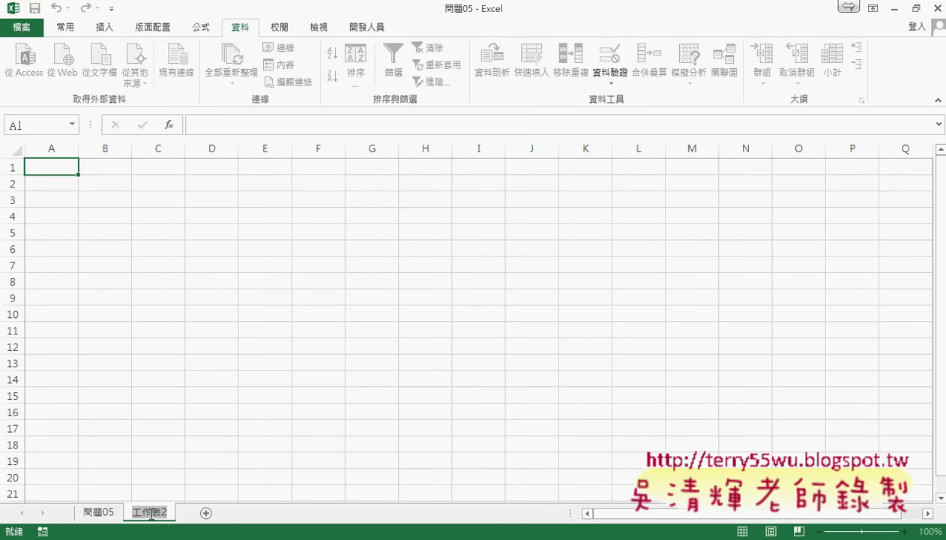
{"action": "type", "text": "菜頭"}
{"action": "left_click", "coordinate": [109, 512]}
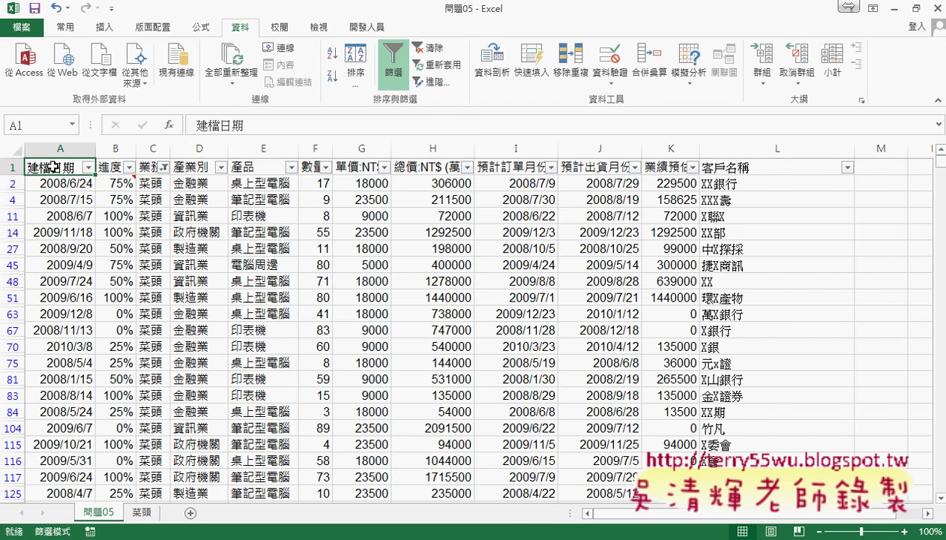
Copy the filtered 菜頭 rows and paste them into the 菜頭 sheet at A1
{"action": "key", "text": "ctrl+shift+End"}
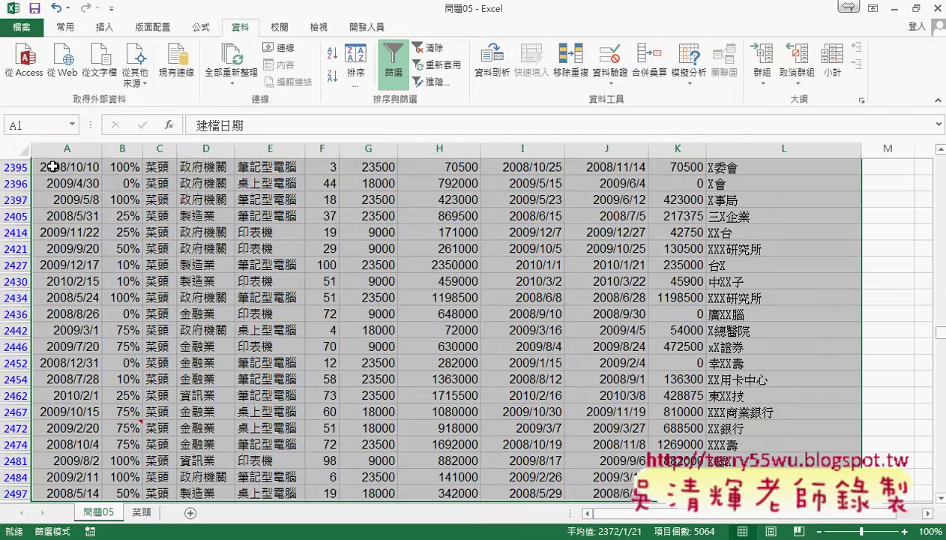
{"action": "key", "text": "ctrl+c"}
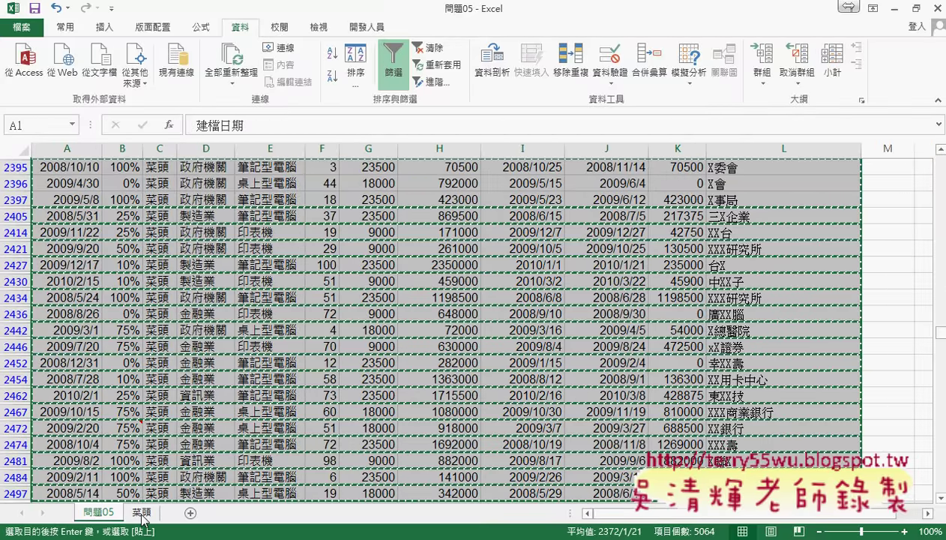
{"action": "left_click", "coordinate": [141, 513]}
{"action": "key", "text": "ctrl+v"}
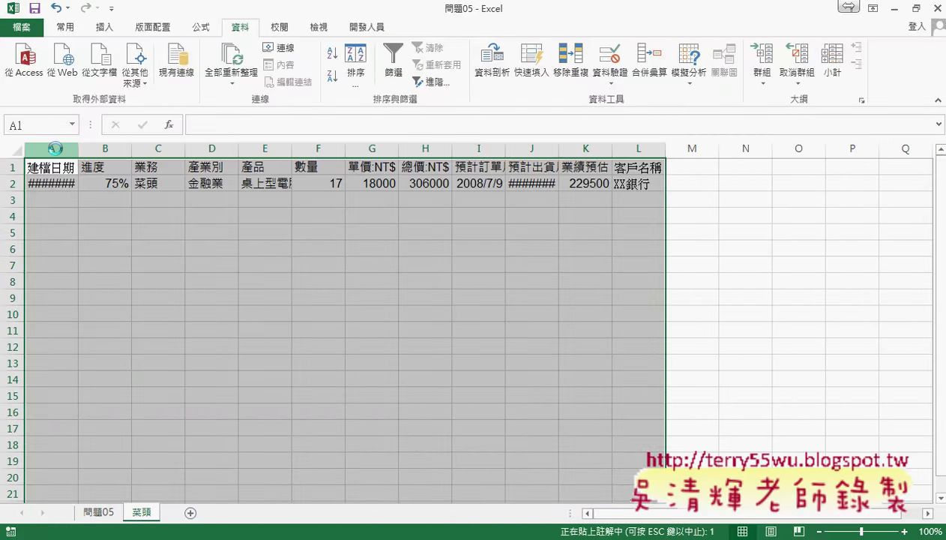
Try auto-fitting the 菜頭 sheet columns via Format and individually, undoing both attempts
{"action": "left_click", "coordinate": [73, 32]}
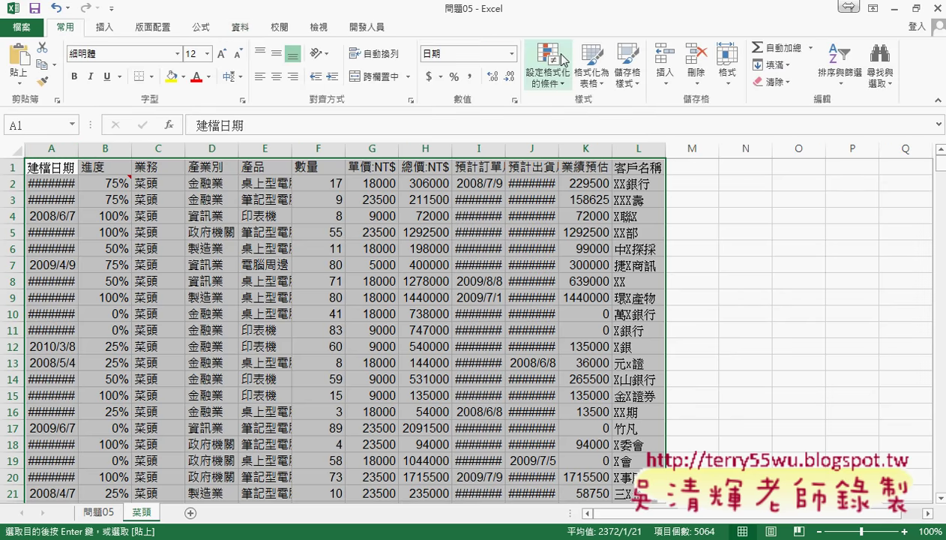
{"action": "left_click", "coordinate": [741, 79]}
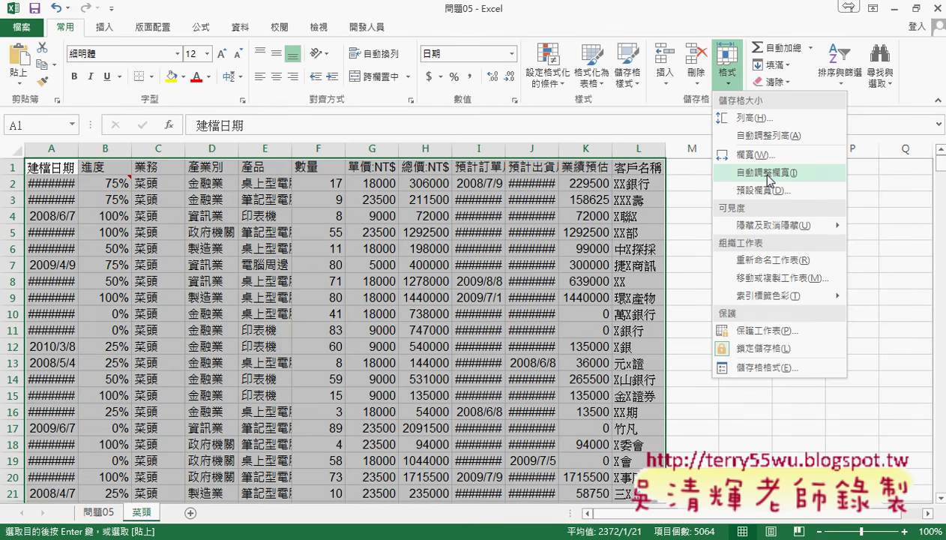
{"action": "left_click", "coordinate": [768, 178]}
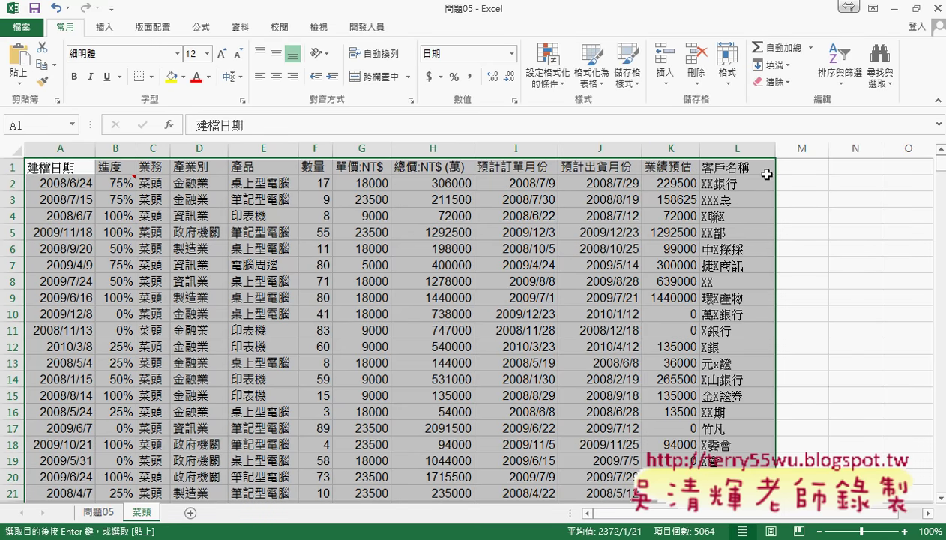
{"action": "key", "text": "ctrl+z"}
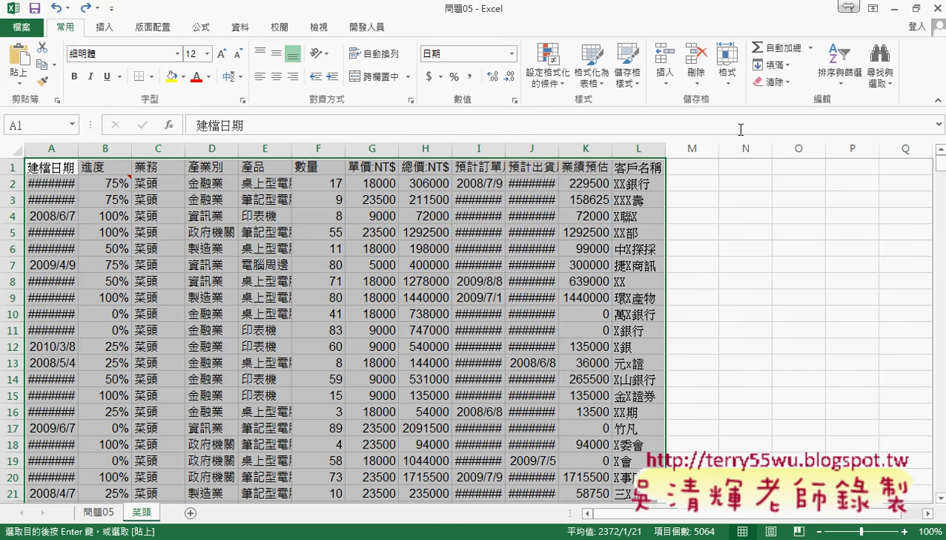
{"action": "left_click", "coordinate": [726, 66]}
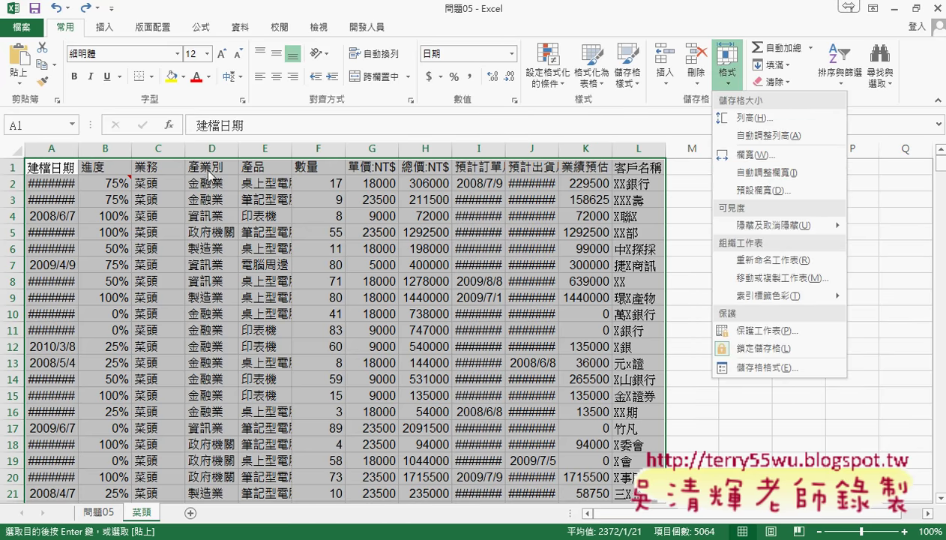
{"action": "left_click", "coordinate": [597, 25]}
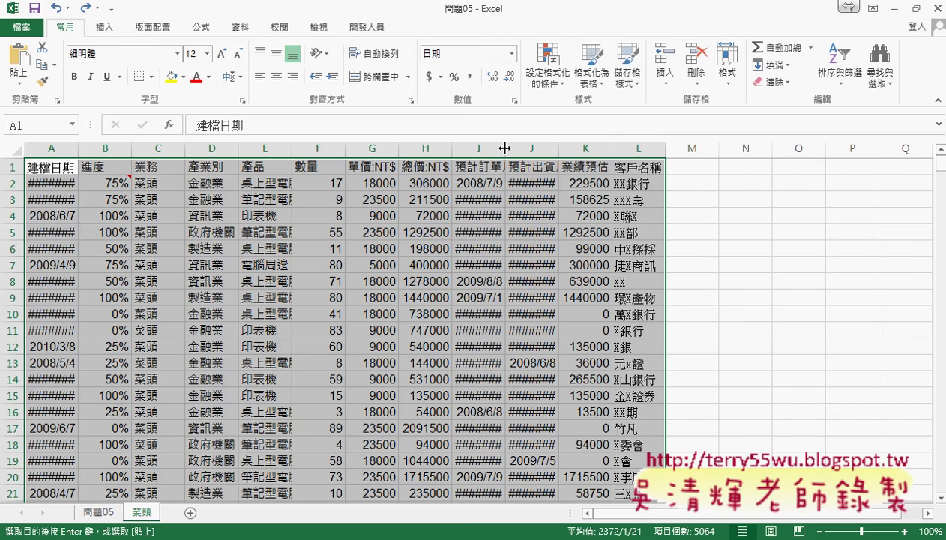
{"action": "double_click", "coordinate": [504, 149]}
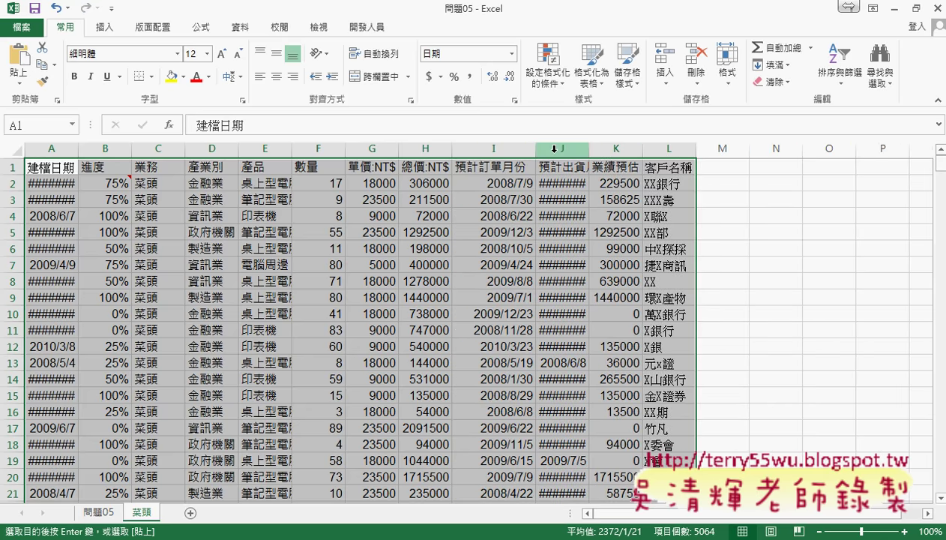
{"action": "double_click", "coordinate": [586, 148]}
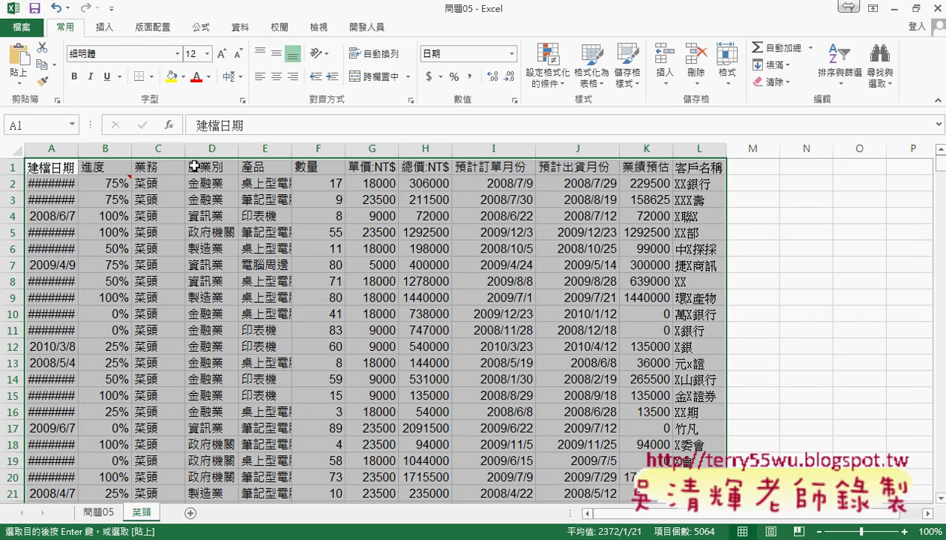
{"action": "double_click", "coordinate": [78, 148]}
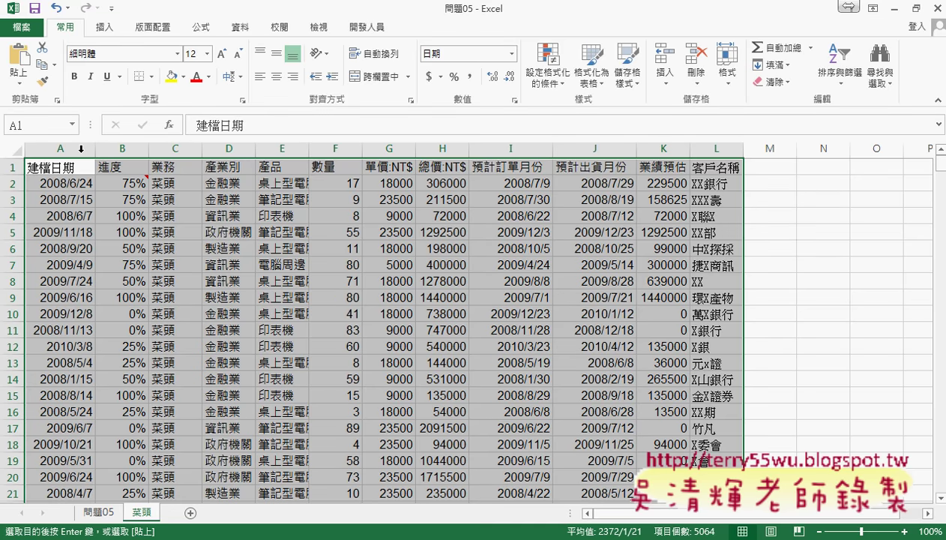
{"action": "key", "text": "ctrl+z"}
{"action": "key", "text": "ctrl+z"}
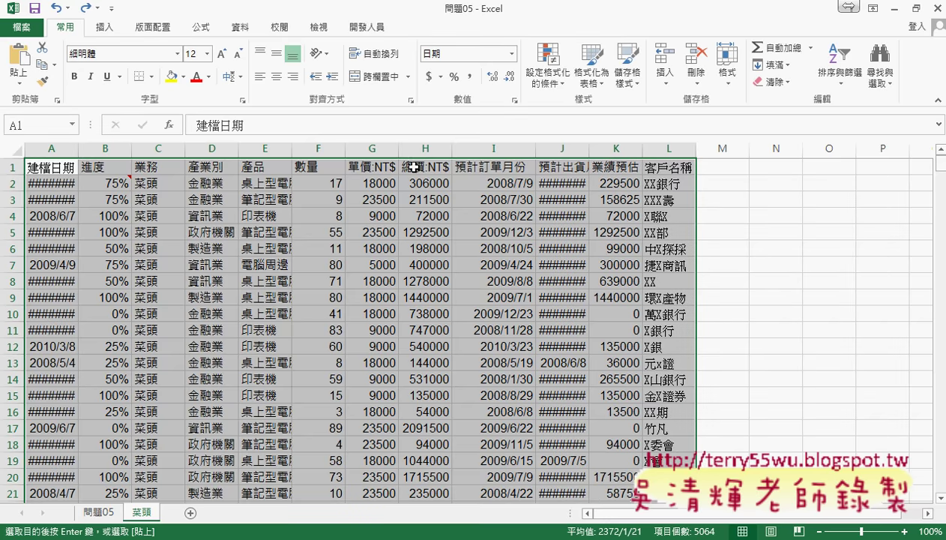
Auto-fit all 菜頭 sheet columns via Format > AutoFit Column Width, then return to 問題05
{"action": "left_click", "coordinate": [726, 65]}
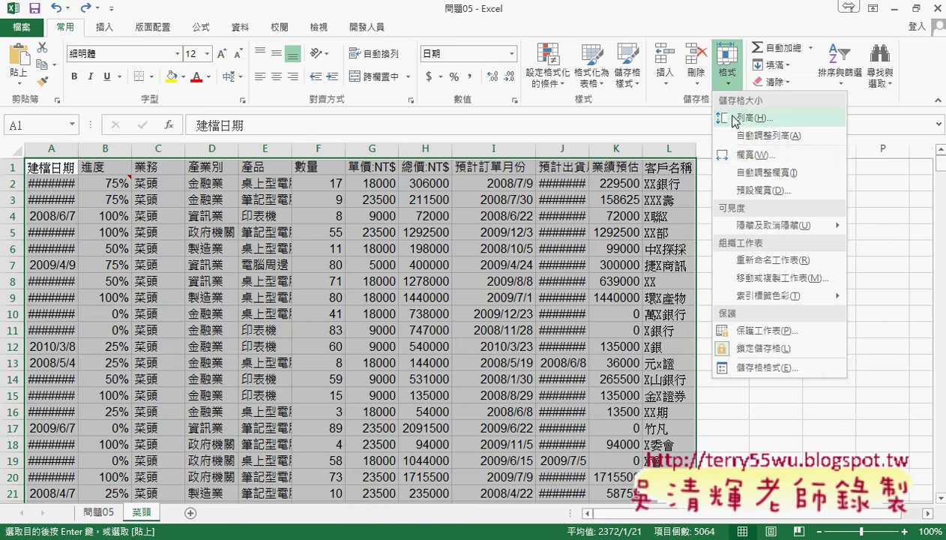
{"action": "left_click", "coordinate": [745, 174]}
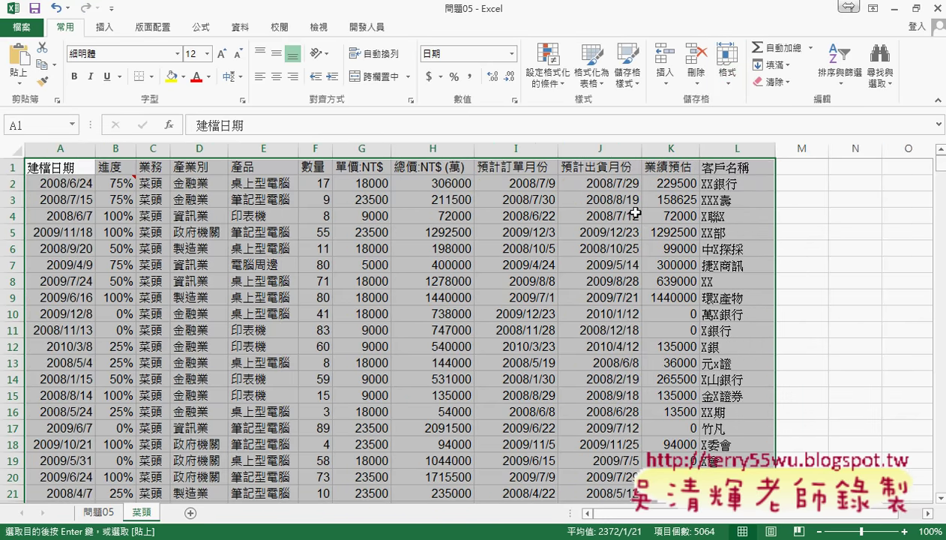
{"action": "left_click", "coordinate": [100, 512]}
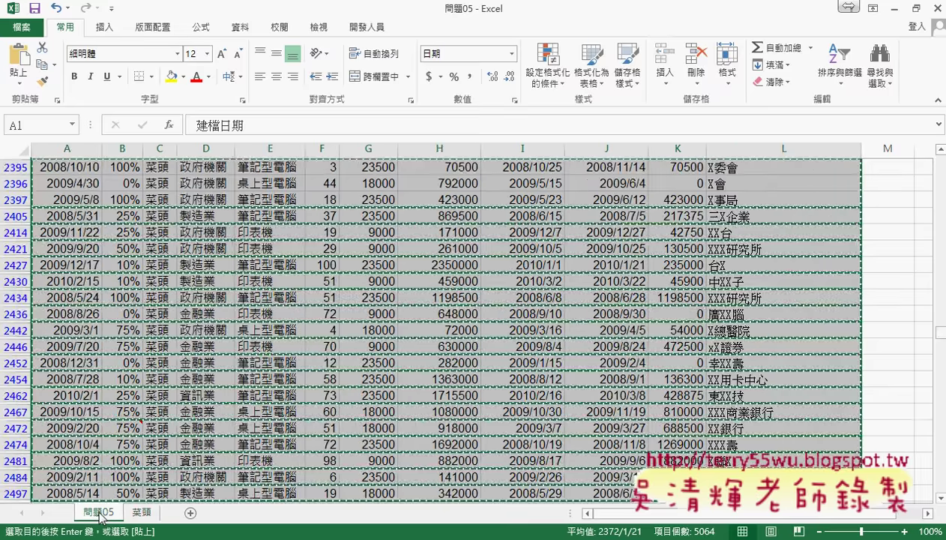
{"action": "left_click", "coordinate": [240, 27]}
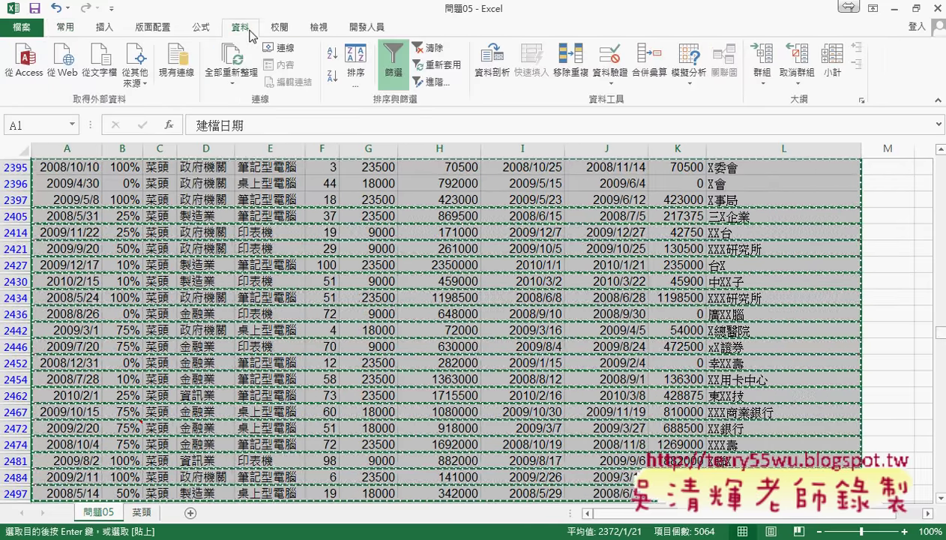
Turn off the 篩選 filter so all 問題05 rows show, and select cell A1
{"action": "left_click", "coordinate": [388, 75]}
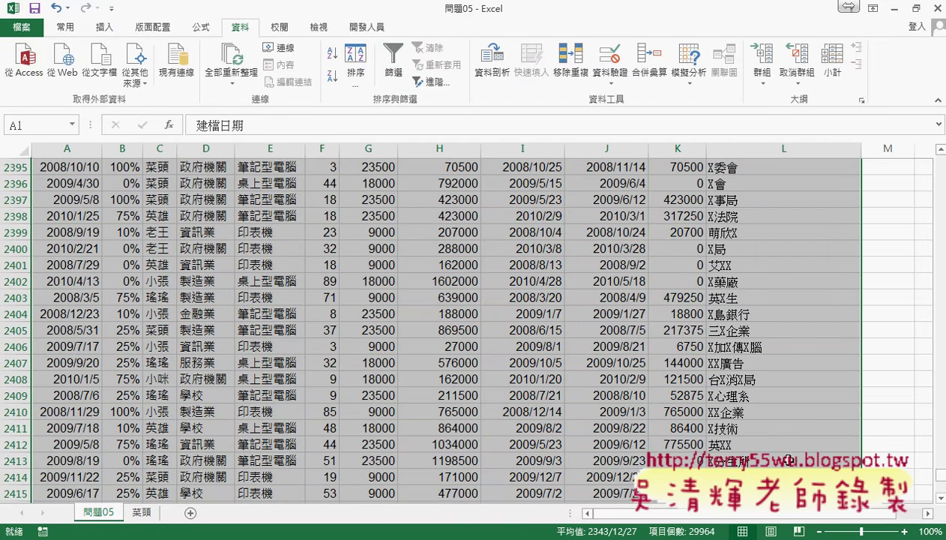
{"action": "left_click_drag", "start_coordinate": [940, 474], "coordinate": [940, 154]}
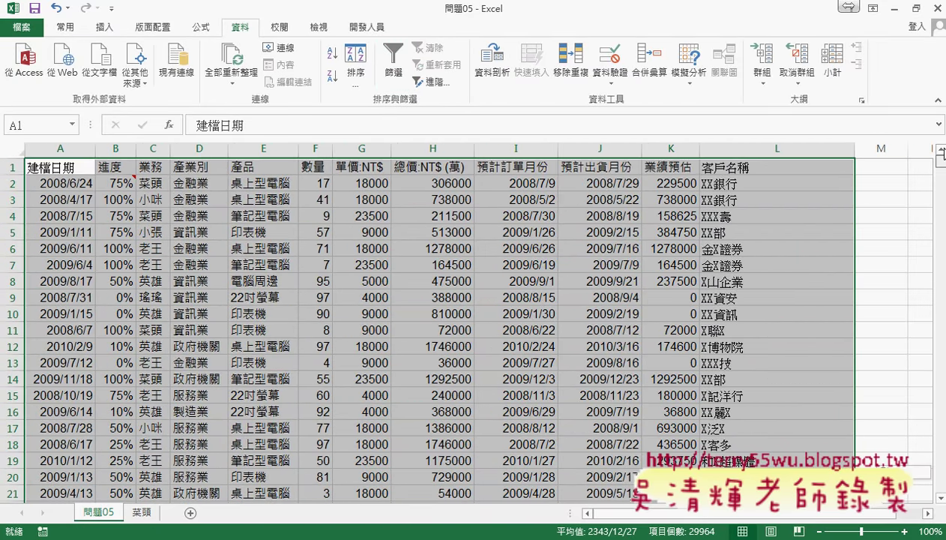
{"action": "left_click", "coordinate": [73, 166]}
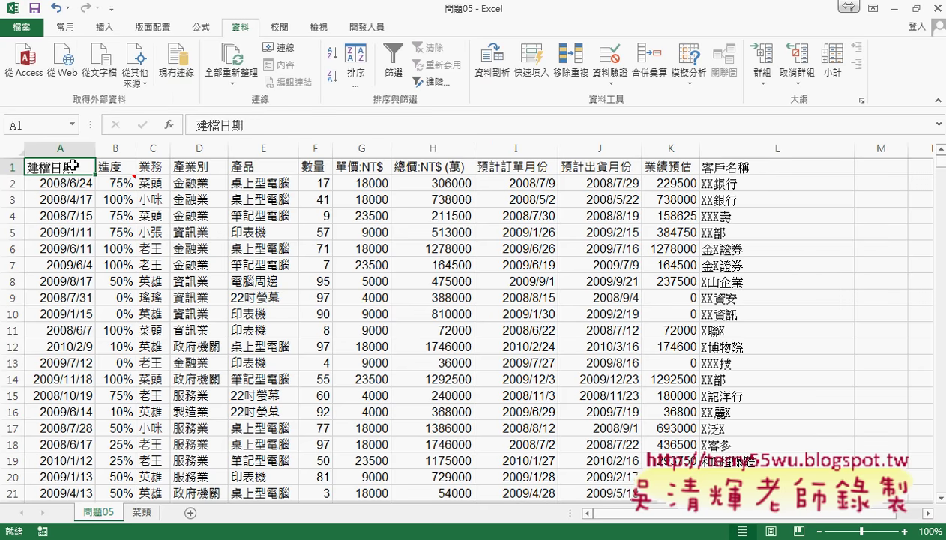
Insert a new blank Module1 into the workbook's VBA project
{"action": "left_click", "coordinate": [364, 29]}
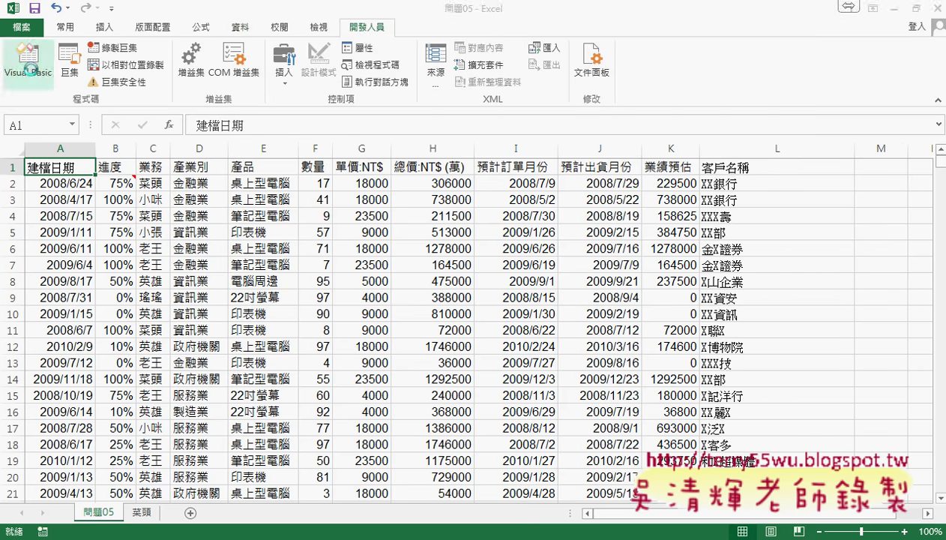
{"action": "left_click", "coordinate": [30, 67]}
{"action": "left_click", "coordinate": [100, 138]}
{"action": "right_click", "coordinate": [103, 142]}
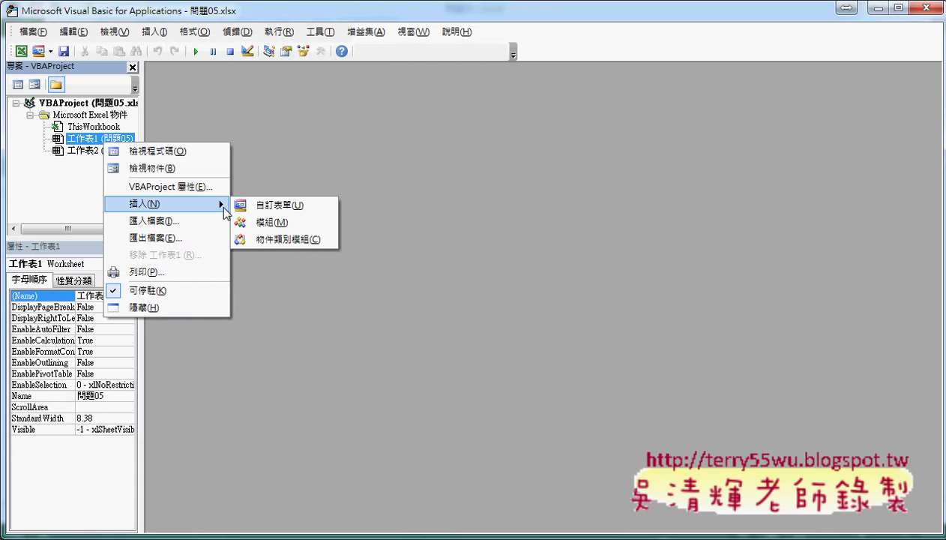
{"action": "left_click", "coordinate": [266, 222]}
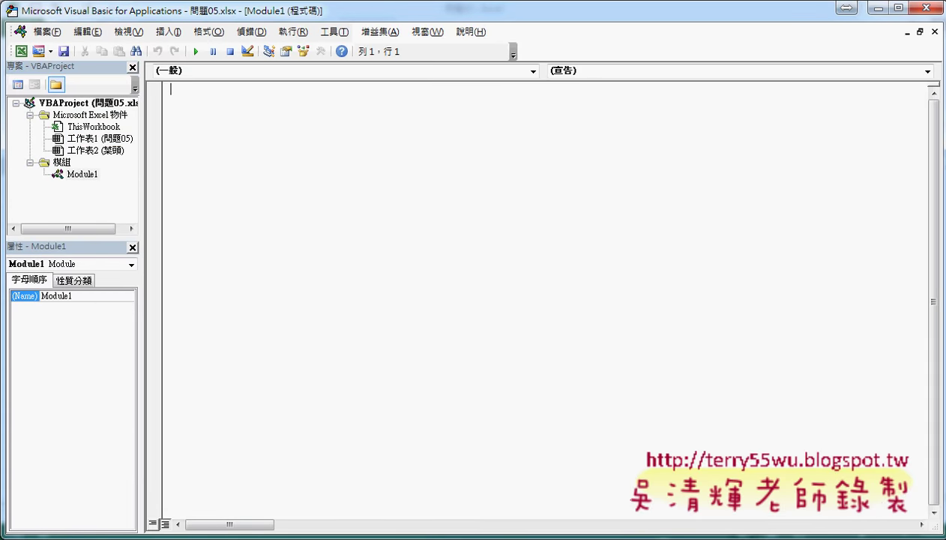
Review the 篩選業務 code in Google Docs, highlighting its comments and Criteria1 criterion
{"action": "left_click", "coordinate": [186, 465]}
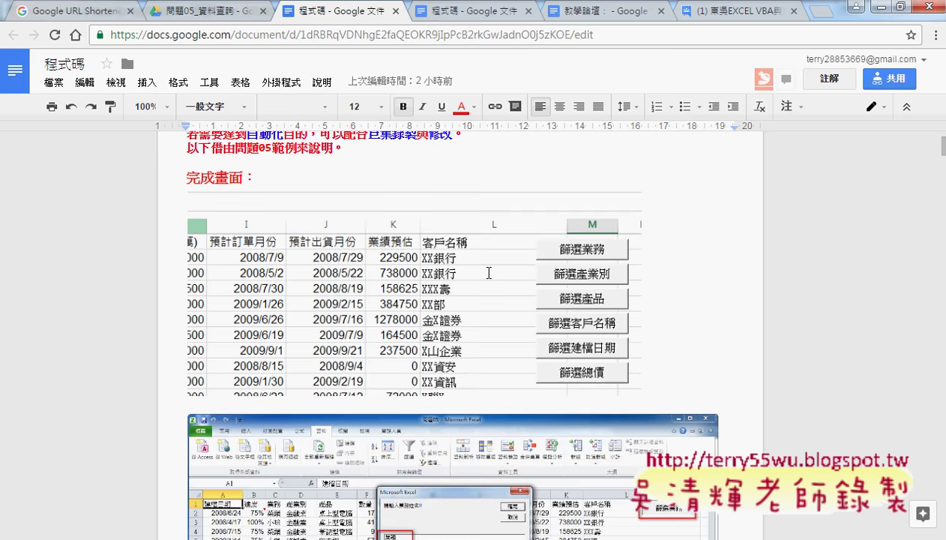
{"action": "scroll", "coordinate": [489, 273], "scroll_direction": "down", "scroll_amount": 5}
{"action": "scroll", "coordinate": [489, 273], "scroll_direction": "down", "scroll_amount": 1}
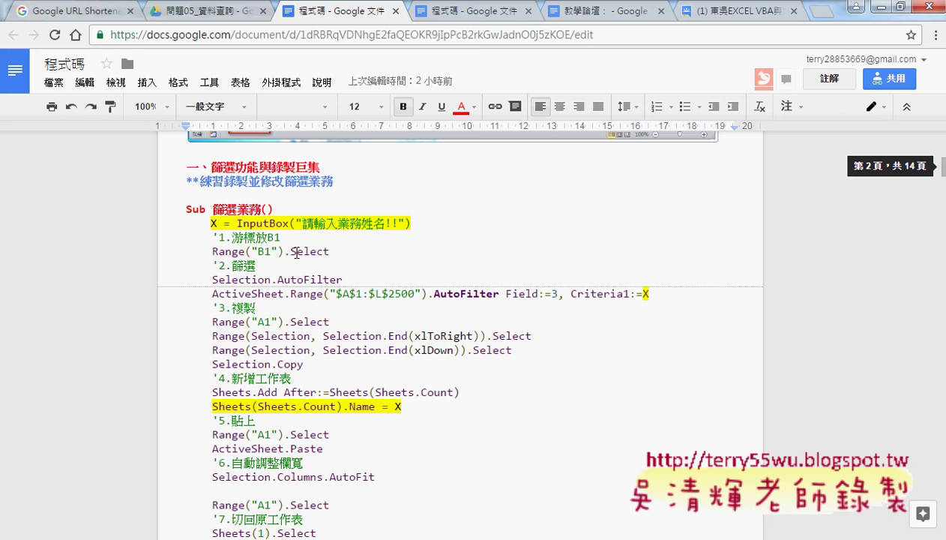
{"action": "left_click_drag", "start_coordinate": [211, 237], "coordinate": [292, 237]}
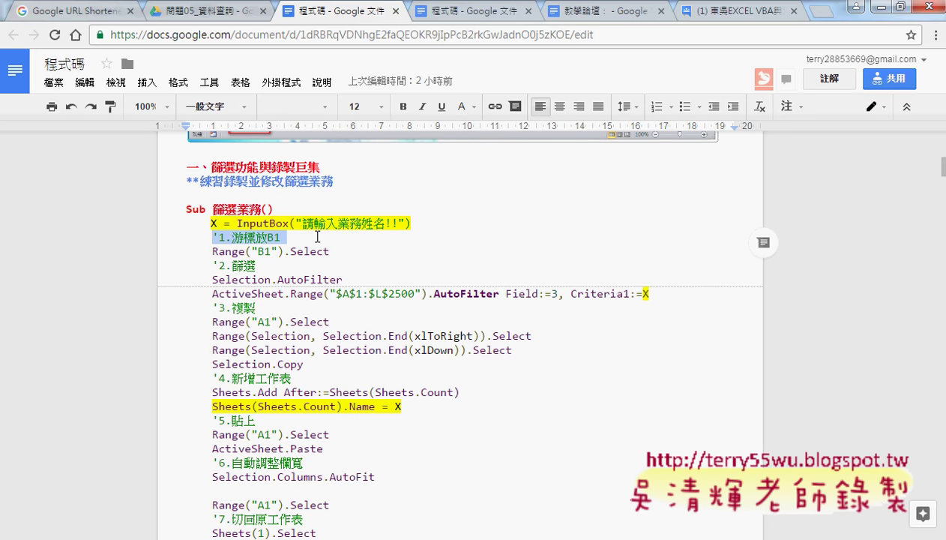
{"action": "triple_click", "coordinate": [271, 266]}
{"action": "scroll", "coordinate": [266, 237], "scroll_direction": "down", "scroll_amount": 1}
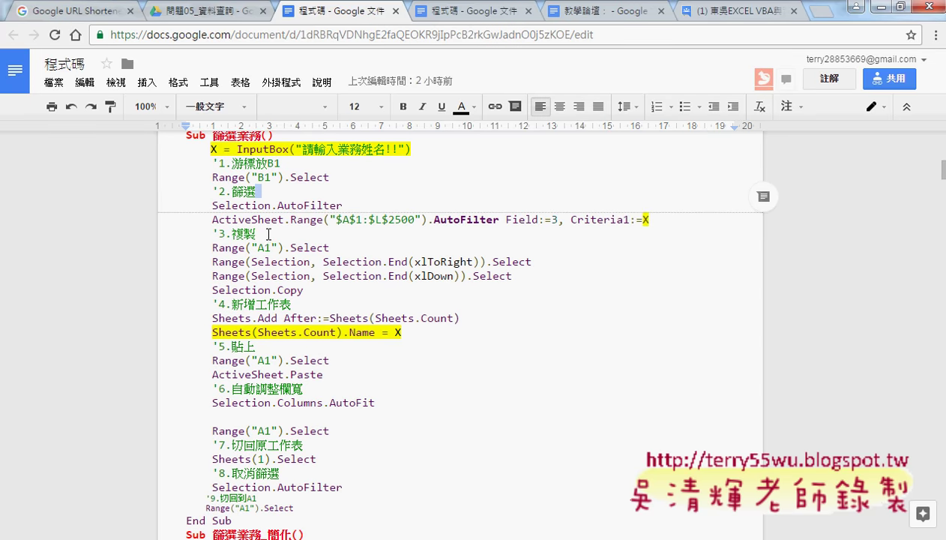
{"action": "left_click", "coordinate": [649, 219]}
{"action": "left_click_drag", "start_coordinate": [649, 219], "coordinate": [675, 219]}
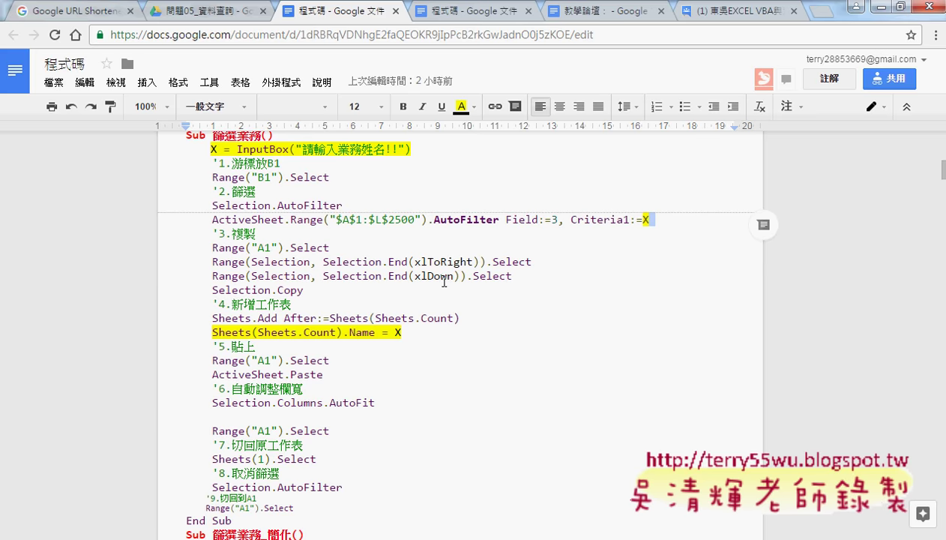
{"action": "left_click", "coordinate": [309, 293]}
{"action": "left_click_drag", "start_coordinate": [207, 303], "coordinate": [309, 305]}
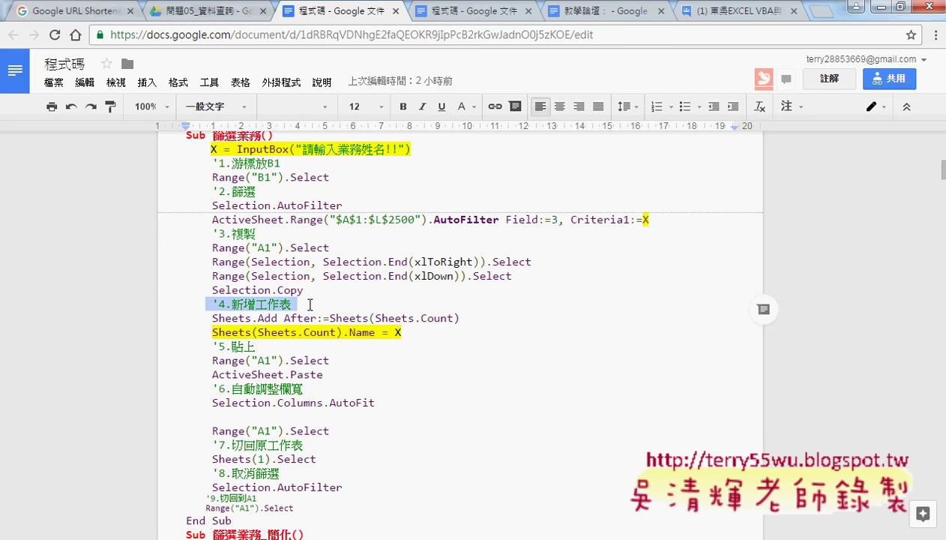
Select the whole 篩選業務 macro from Sub to End Sub for pasting into Module1
{"action": "scroll", "coordinate": [310, 305], "scroll_direction": "up", "scroll_amount": 1}
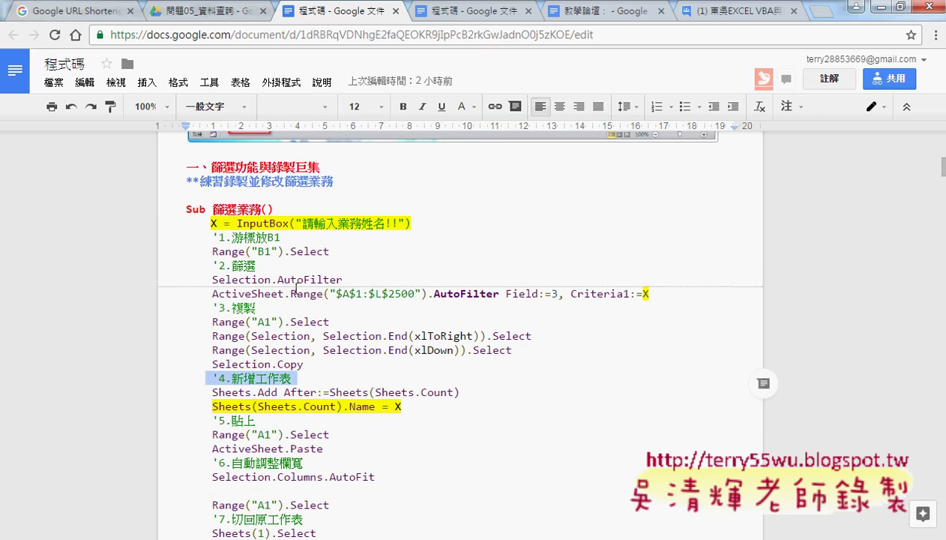
{"action": "left_click", "coordinate": [197, 214]}
{"action": "scroll", "coordinate": [355, 452], "scroll_direction": "down", "scroll_amount": 3}
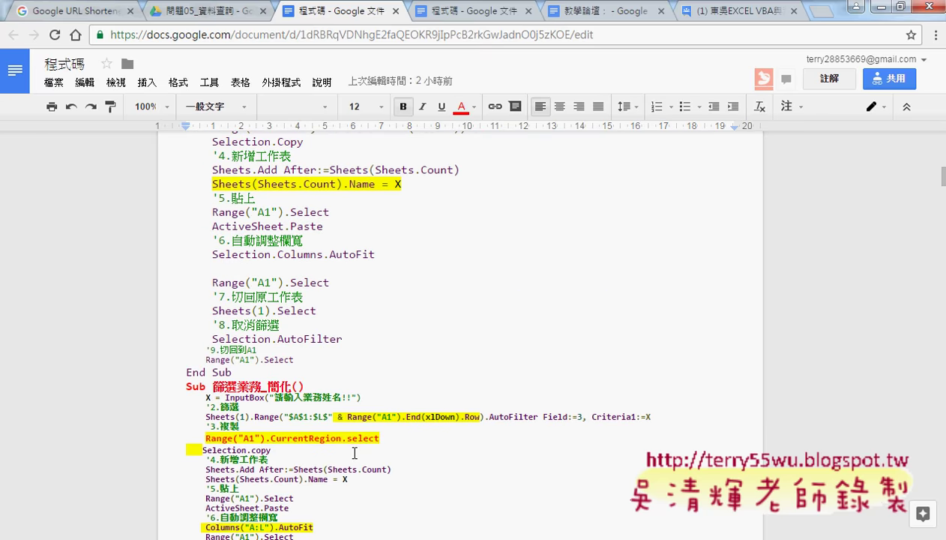
{"action": "left_click", "coordinate": [275, 373], "text": "shift"}
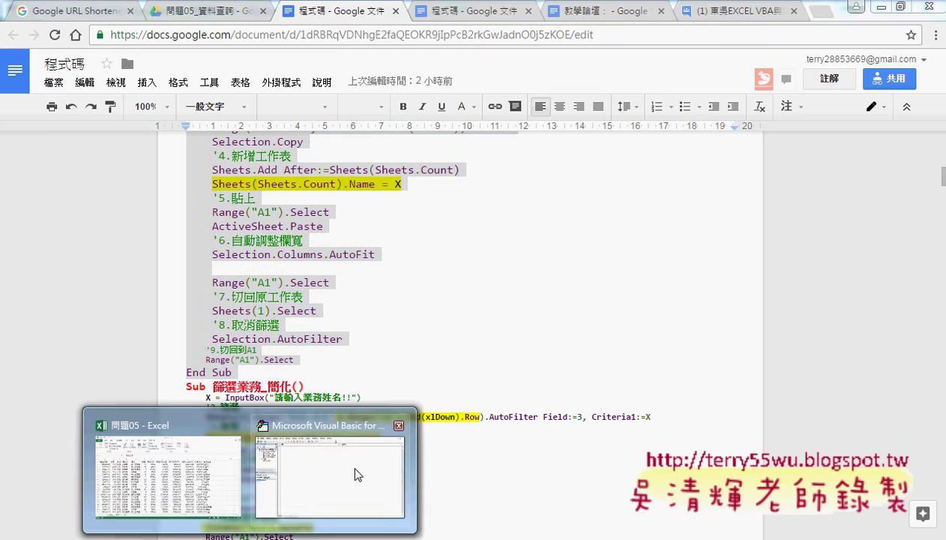
{"action": "left_click", "coordinate": [354, 468]}
{"action": "right_click", "coordinate": [345, 265]}
Paste the macro into Module1, then draw a button beside the table assigned to 篩選業務
{"action": "left_click", "coordinate": [375, 308]}
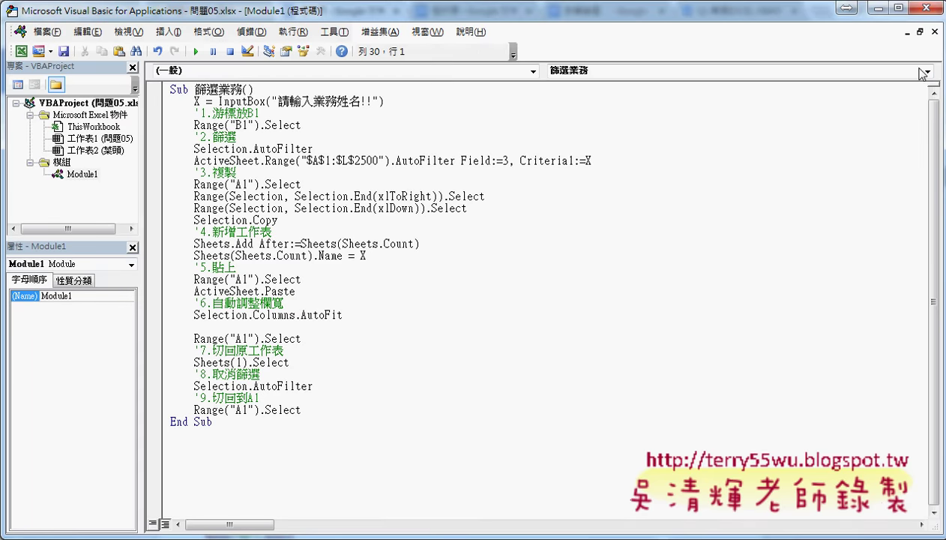
{"action": "left_click", "coordinate": [933, 7]}
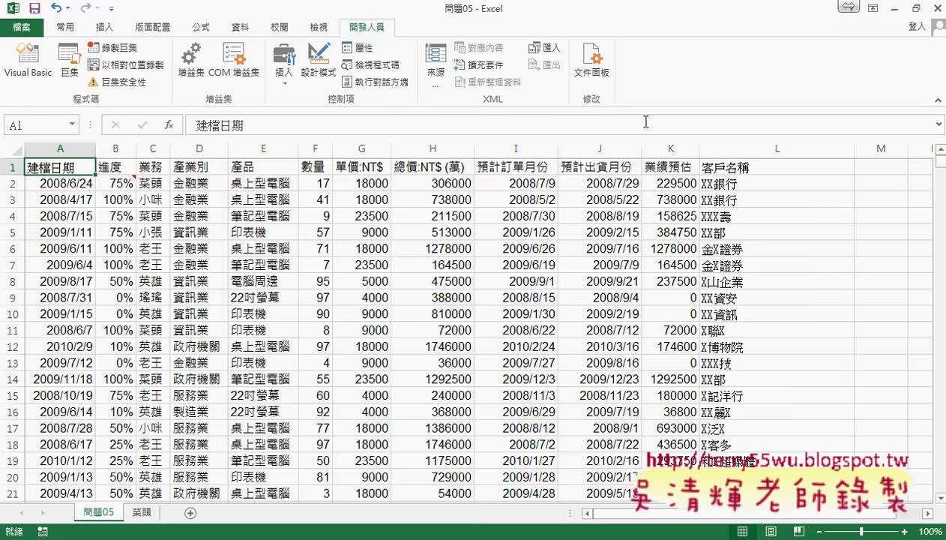
{"action": "left_click", "coordinate": [285, 64]}
{"action": "left_click", "coordinate": [279, 120]}
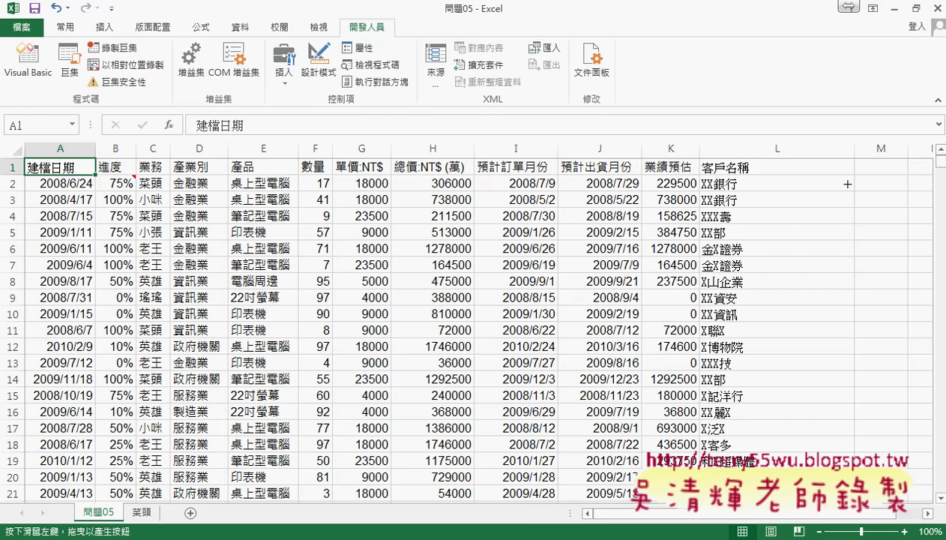
{"action": "left_click_drag", "start_coordinate": [794, 164], "coordinate": [904, 190]}
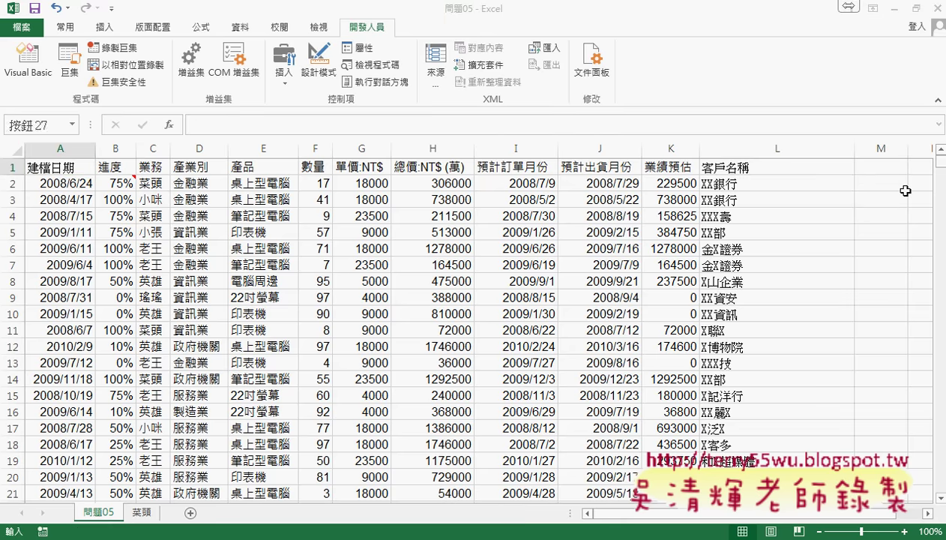
{"action": "left_click", "coordinate": [368, 173]}
{"action": "double_click", "coordinate": [352, 156]}
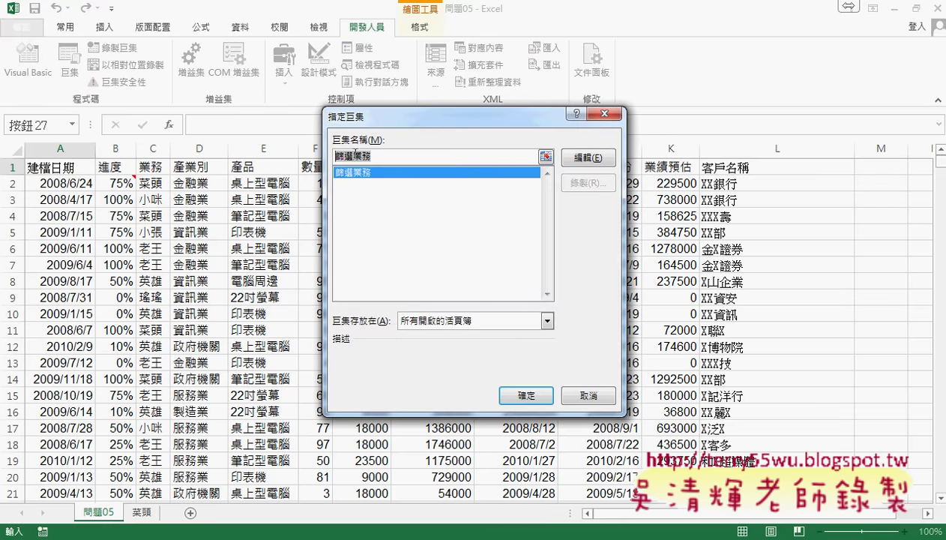
{"action": "right_click", "coordinate": [356, 156]}
{"action": "left_click", "coordinate": [386, 180]}
{"action": "left_click", "coordinate": [526, 395]}
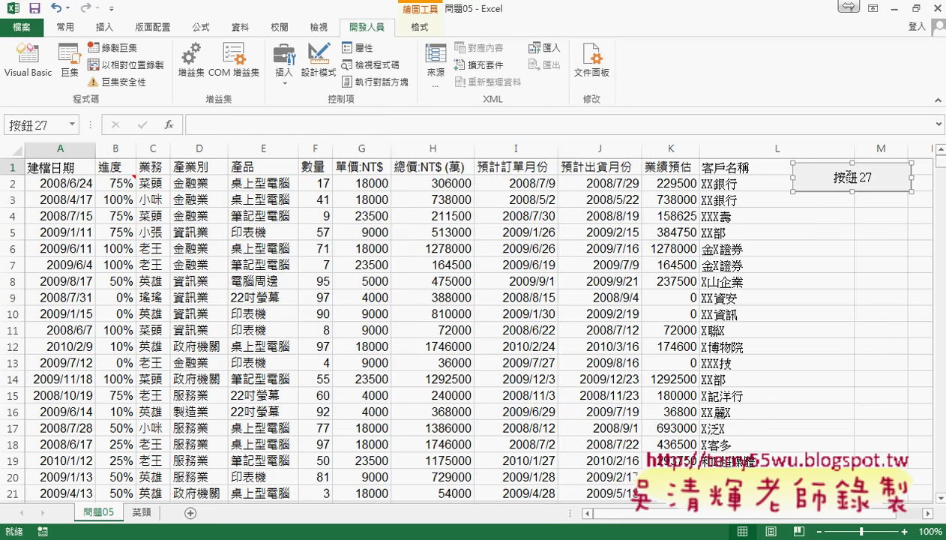
Change the new button's caption to 篩選業務
{"action": "left_click", "coordinate": [839, 177]}
{"action": "key", "text": "BackSpace"}
{"action": "key", "text": "Delete"}
{"action": "key", "text": "Delete"}
{"action": "key", "text": "Delete"}
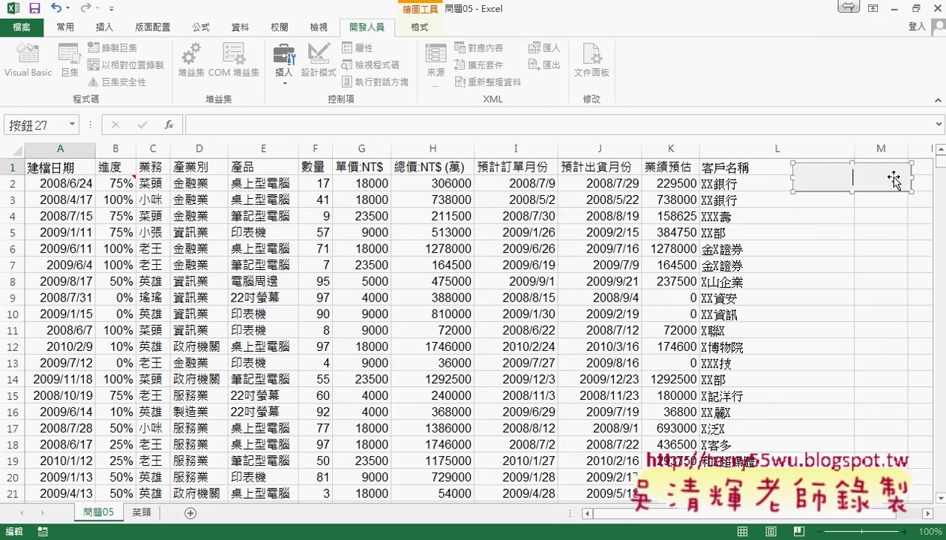
{"action": "type", "text": "篩選業務"}
{"action": "left_click", "coordinate": [862, 248]}
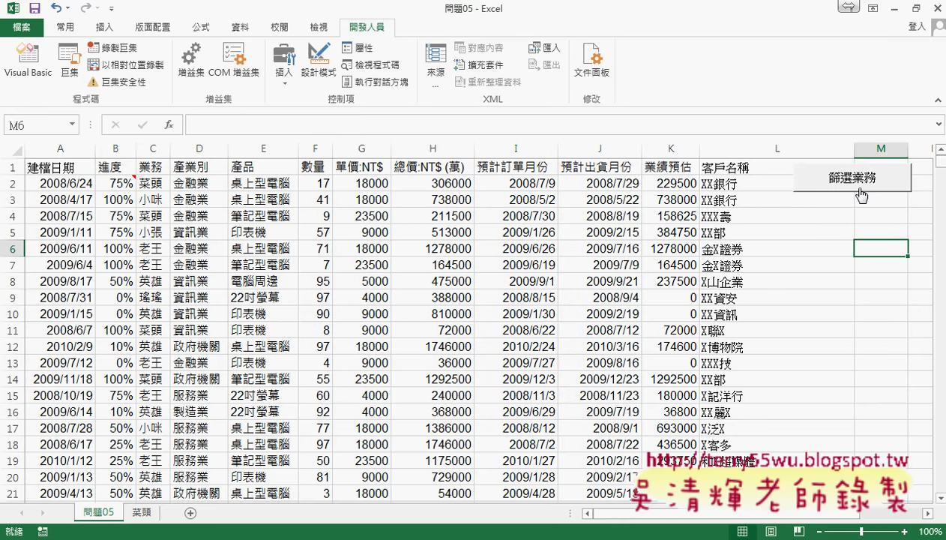
Run the 篩選業務 button for salesperson 小張 from C5, checking the new 小張 sheet
{"action": "left_click", "coordinate": [154, 232]}
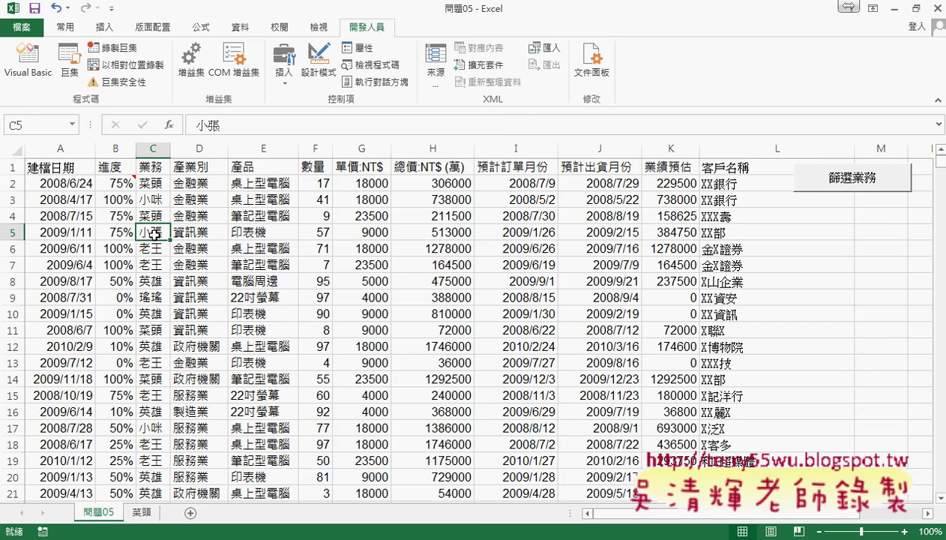
{"action": "key", "text": "ctrl+c"}
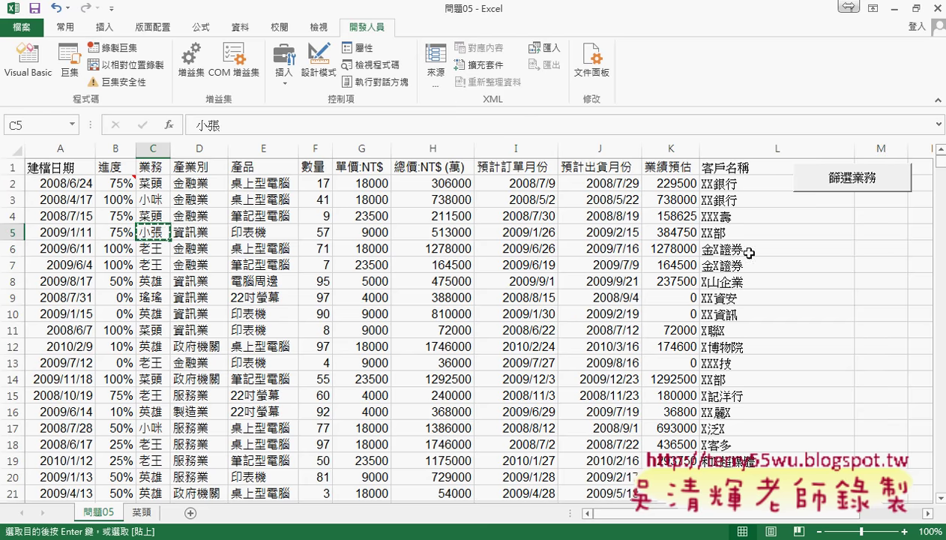
{"action": "left_click", "coordinate": [865, 181]}
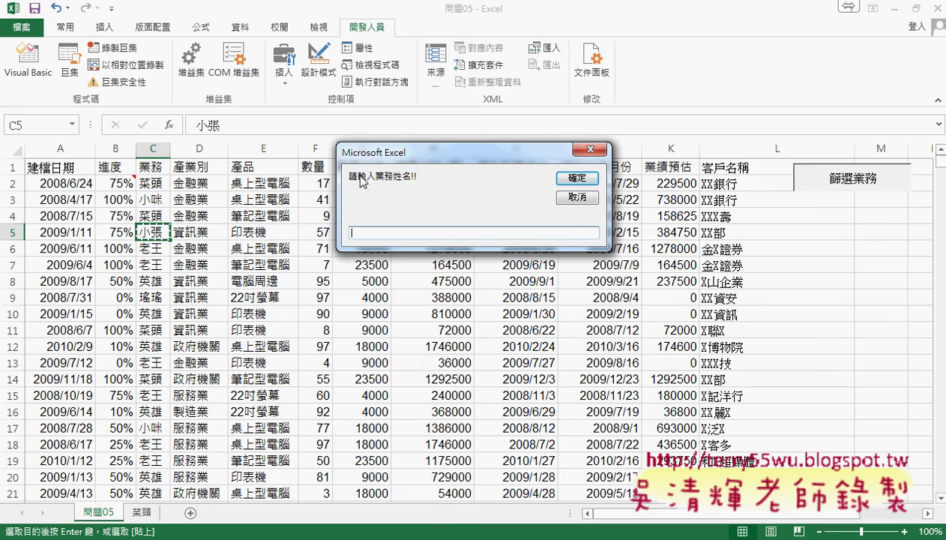
{"action": "right_click", "coordinate": [384, 229]}
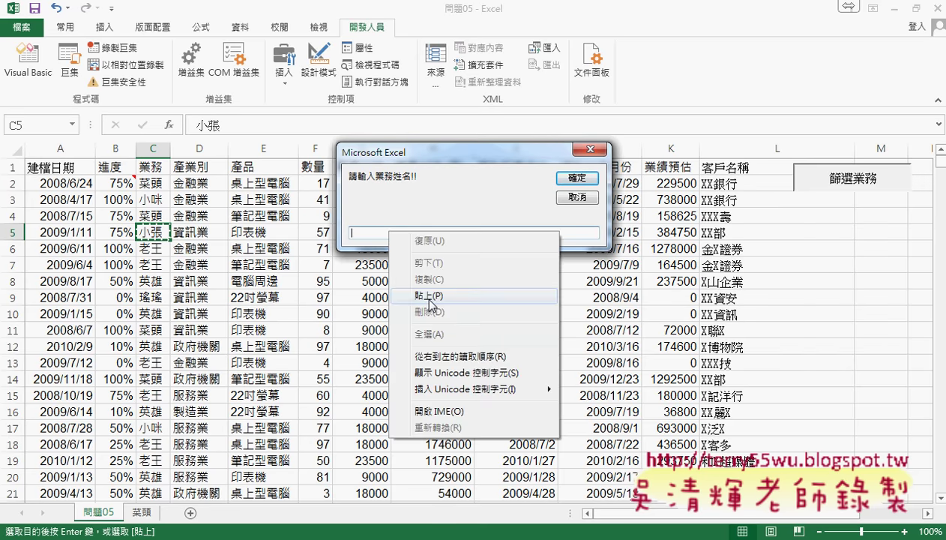
{"action": "left_click", "coordinate": [379, 269]}
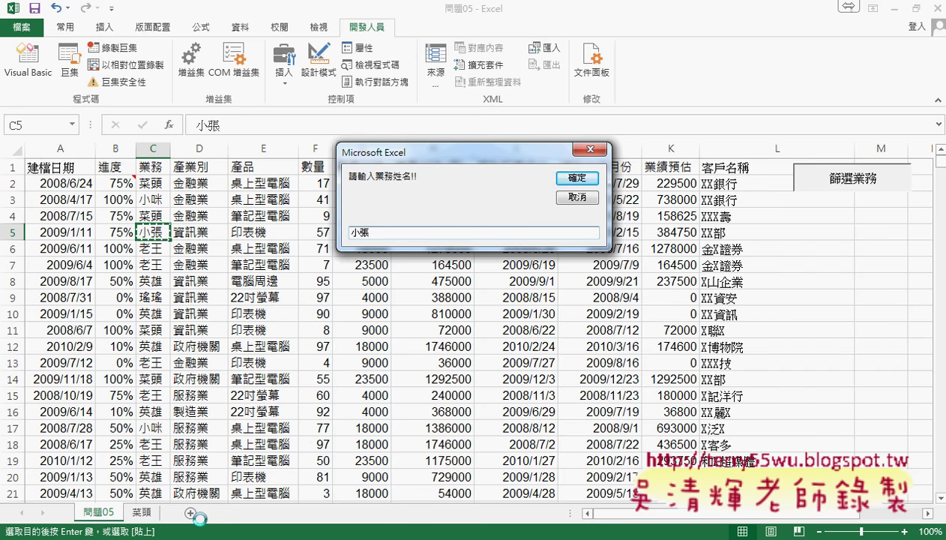
{"action": "left_click", "coordinate": [574, 179]}
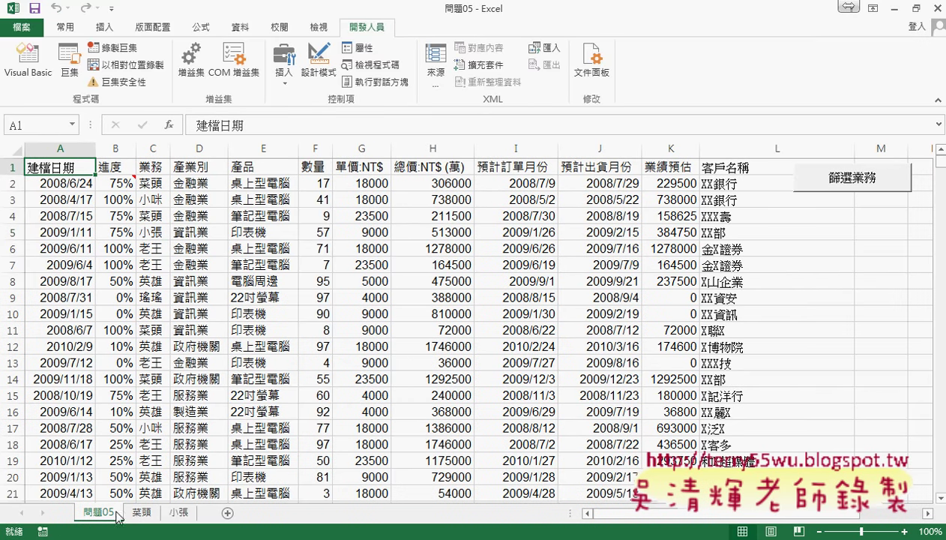
{"action": "left_click", "coordinate": [188, 513]}
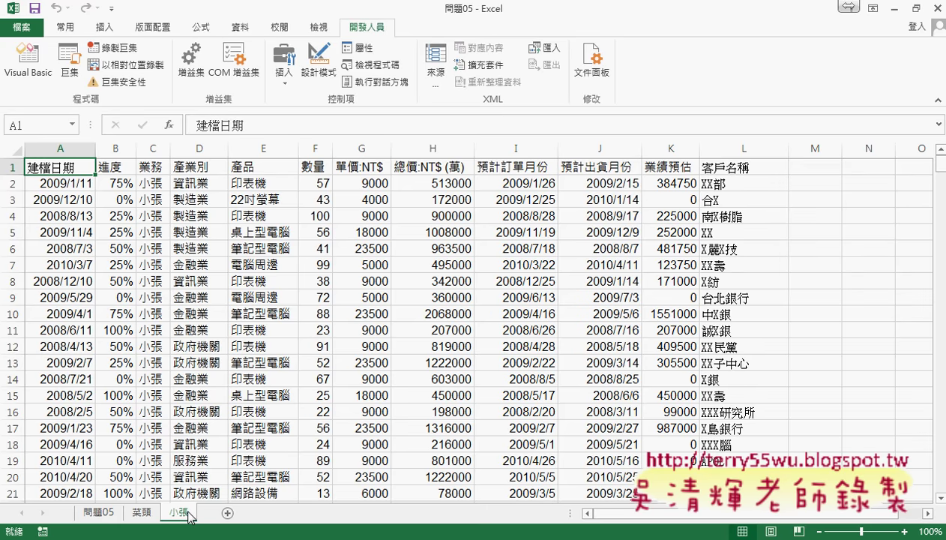
{"action": "left_click", "coordinate": [99, 513]}
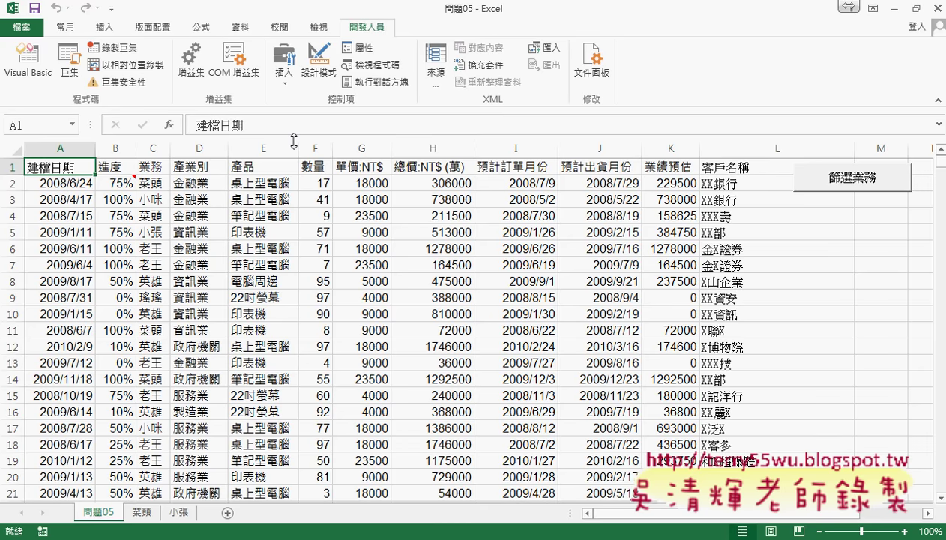
Start recording macro 巨集1 under the default name and select cell B1 as its first action
{"action": "left_click", "coordinate": [70, 69]}
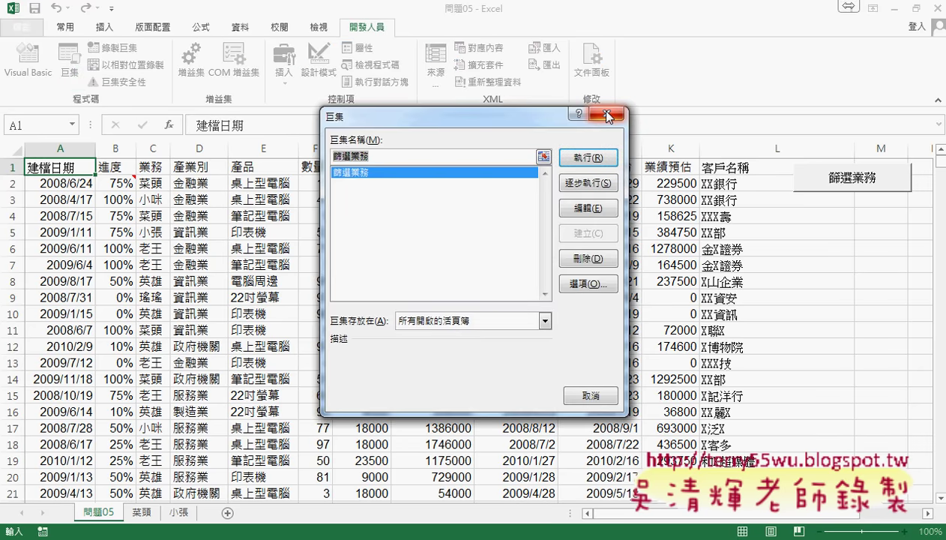
{"action": "left_click", "coordinate": [607, 114]}
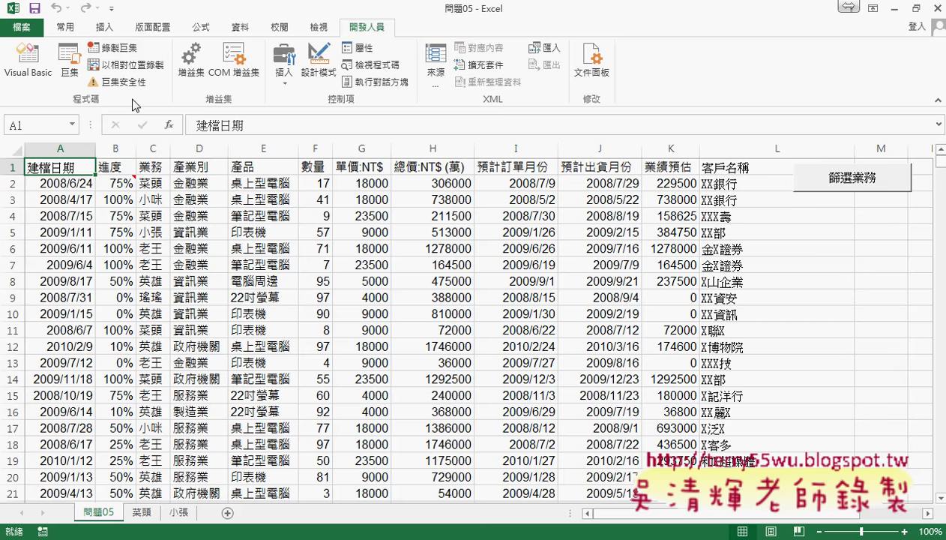
{"action": "left_click", "coordinate": [114, 47]}
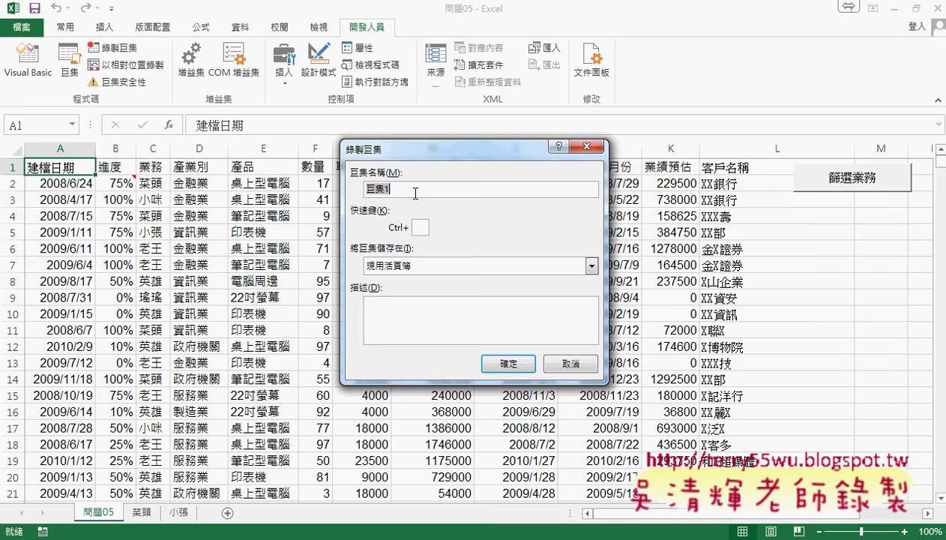
{"action": "left_click", "coordinate": [506, 364]}
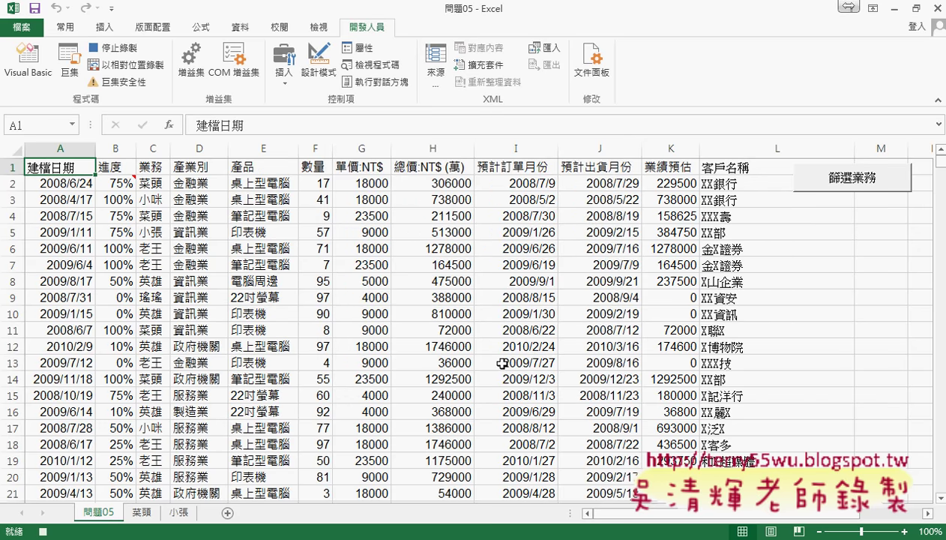
{"action": "left_click", "coordinate": [118, 167]}
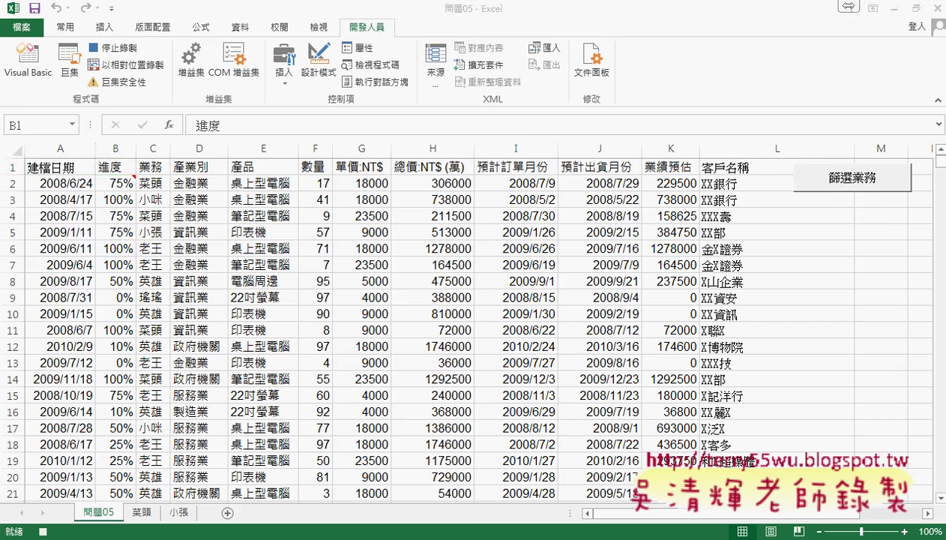
{"action": "scroll", "coordinate": [278, 210], "scroll_direction": "up", "scroll_amount": 1}
{"action": "scroll", "coordinate": [278, 210], "scroll_direction": "up", "scroll_amount": 2}
Go over the filter, new-sheet and return-to-A1 step comments, then minimise Chrome to bring Excel back
{"action": "scroll", "coordinate": [278, 210], "scroll_direction": "up", "scroll_amount": 2}
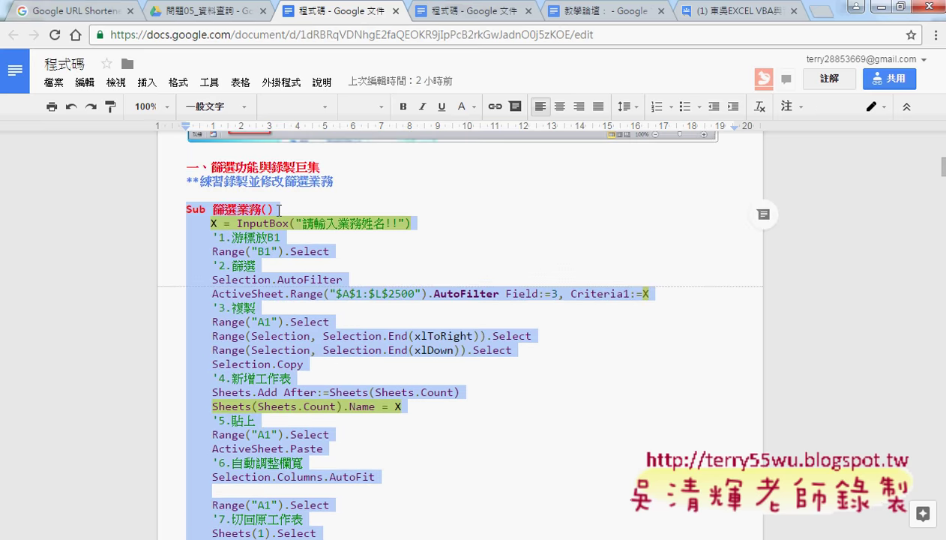
{"action": "left_click", "coordinate": [269, 231]}
{"action": "double_click", "coordinate": [256, 265]}
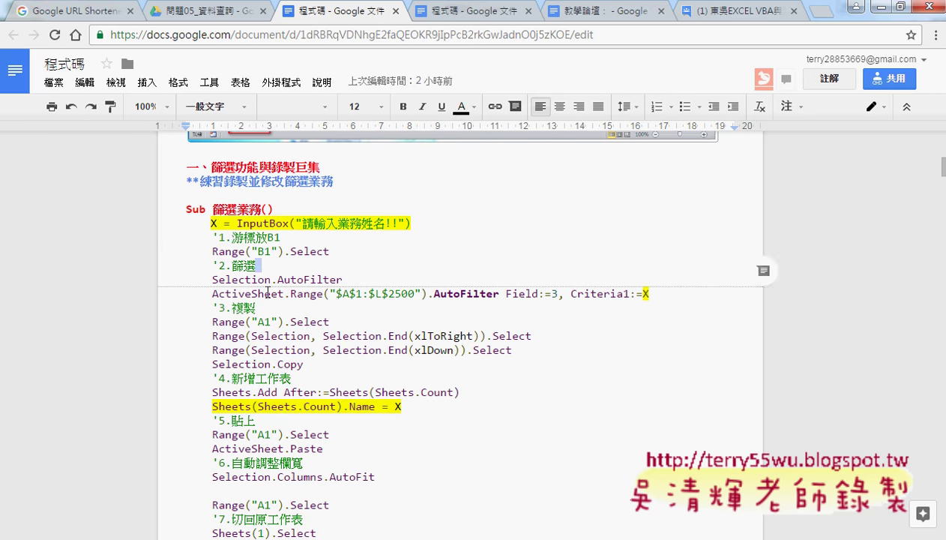
{"action": "left_click", "coordinate": [263, 306]}
{"action": "left_click", "coordinate": [256, 378]}
{"action": "scroll", "coordinate": [282, 410], "scroll_direction": "down", "scroll_amount": 1}
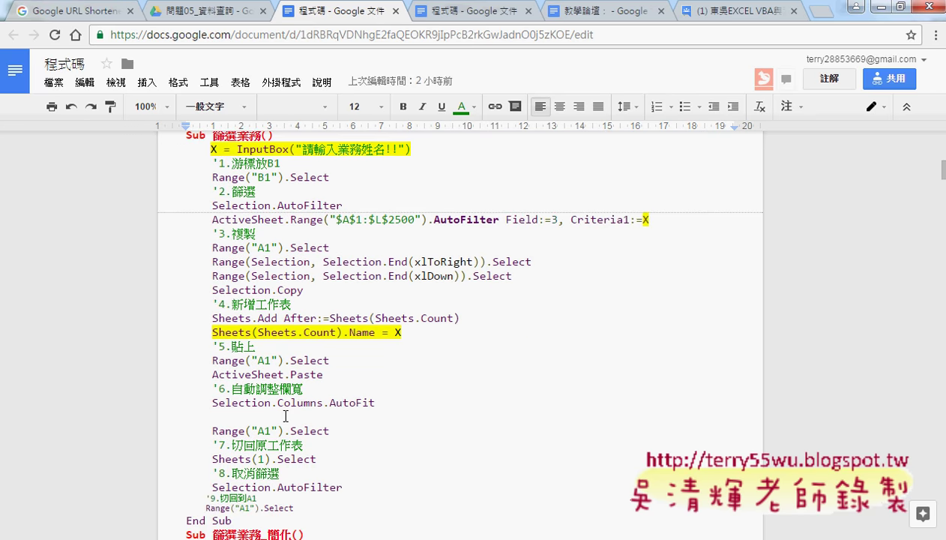
{"action": "scroll", "coordinate": [286, 460], "scroll_direction": "down", "scroll_amount": 1}
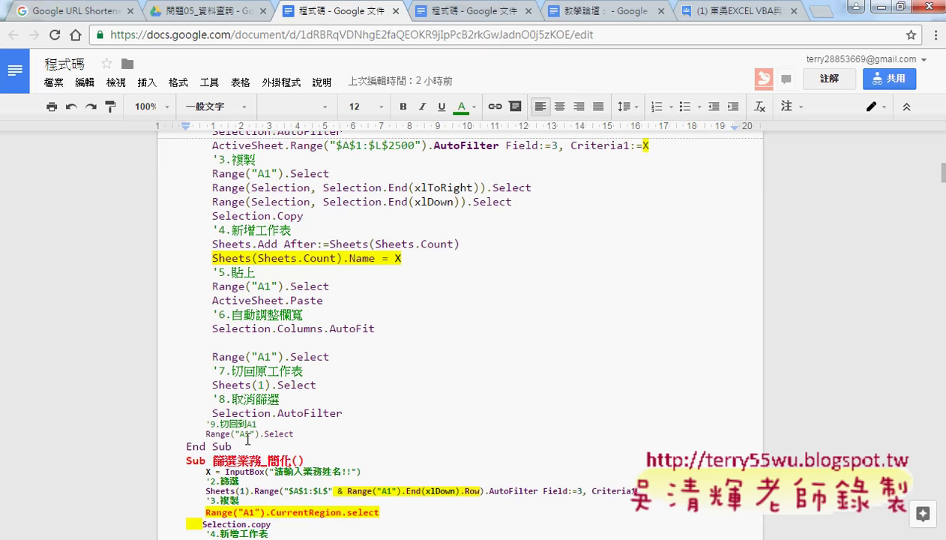
{"action": "left_click_drag", "start_coordinate": [199, 424], "coordinate": [260, 424]}
{"action": "left_click", "coordinate": [337, 425]}
{"action": "left_click", "coordinate": [876, 7]}
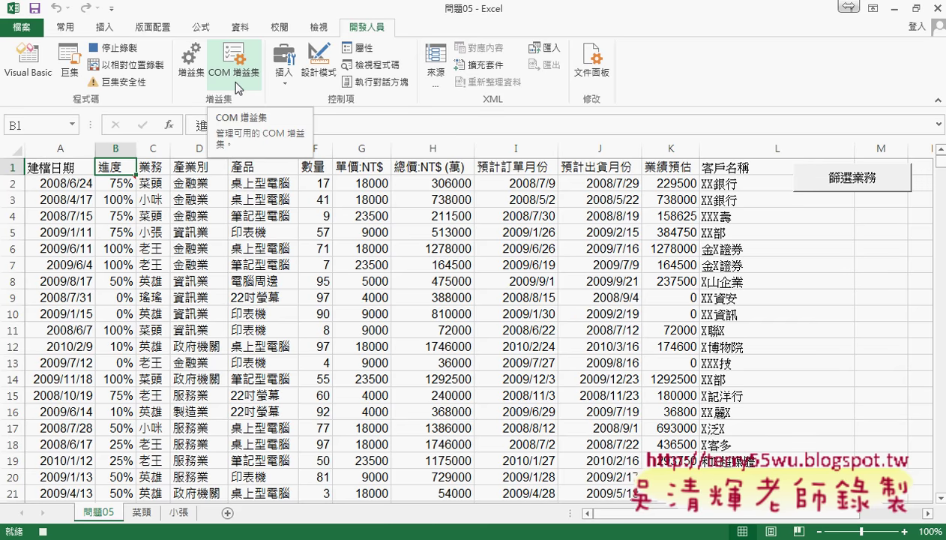
Turn on the filter and show only 菜頭's rows in the 業務 column
{"action": "left_click", "coordinate": [240, 27]}
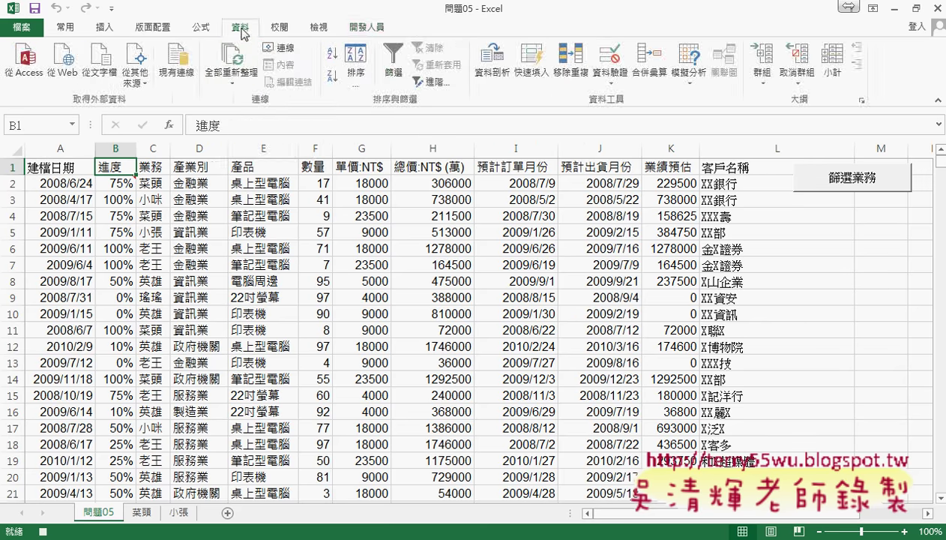
{"action": "left_click", "coordinate": [386, 67]}
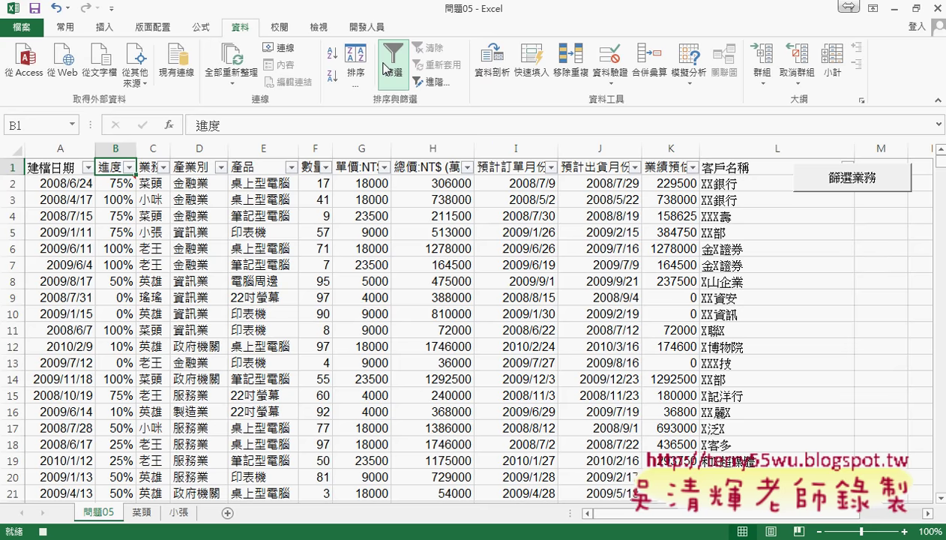
{"action": "left_click", "coordinate": [164, 167]}
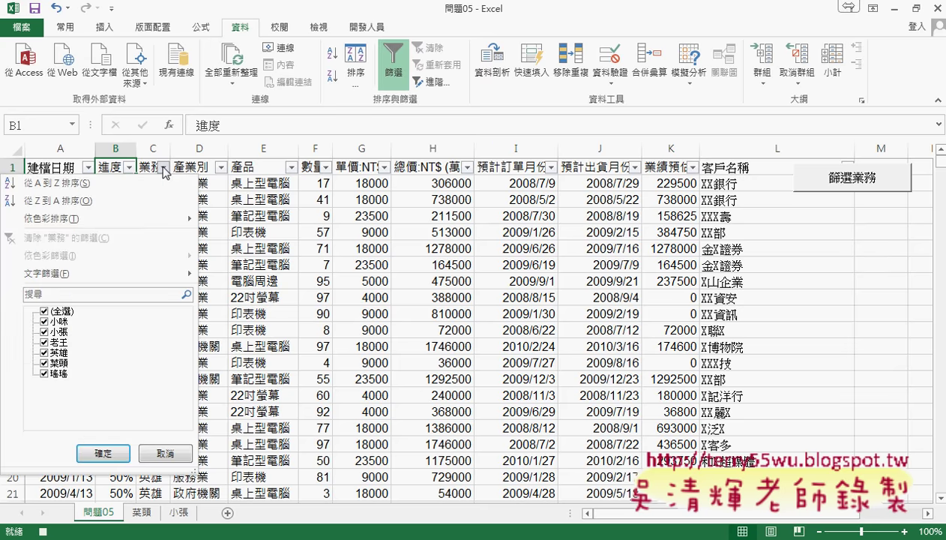
{"action": "left_click", "coordinate": [43, 310]}
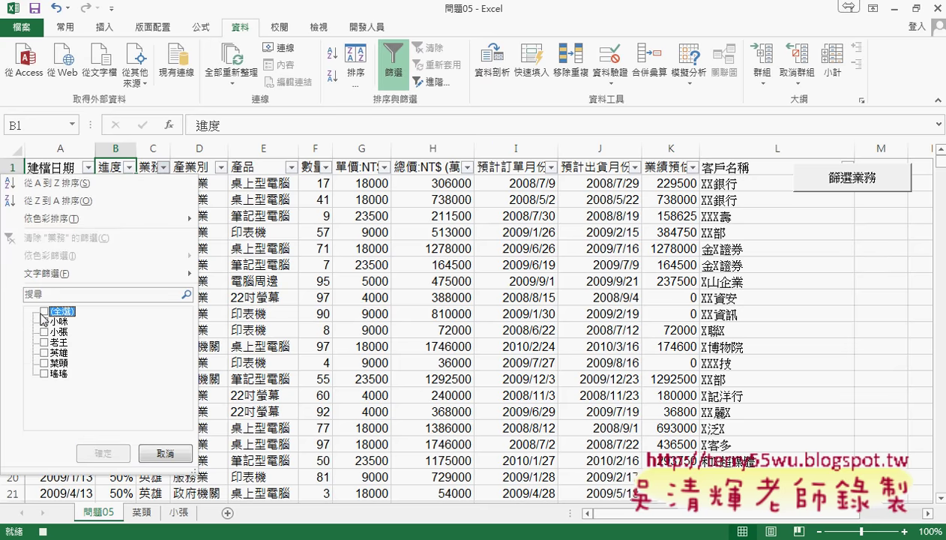
{"action": "left_click", "coordinate": [44, 363]}
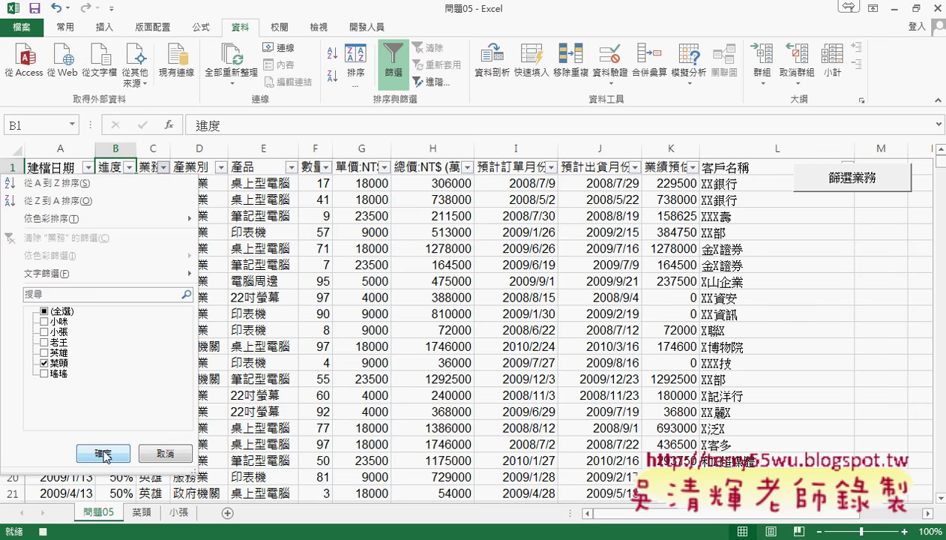
{"action": "left_click", "coordinate": [105, 453]}
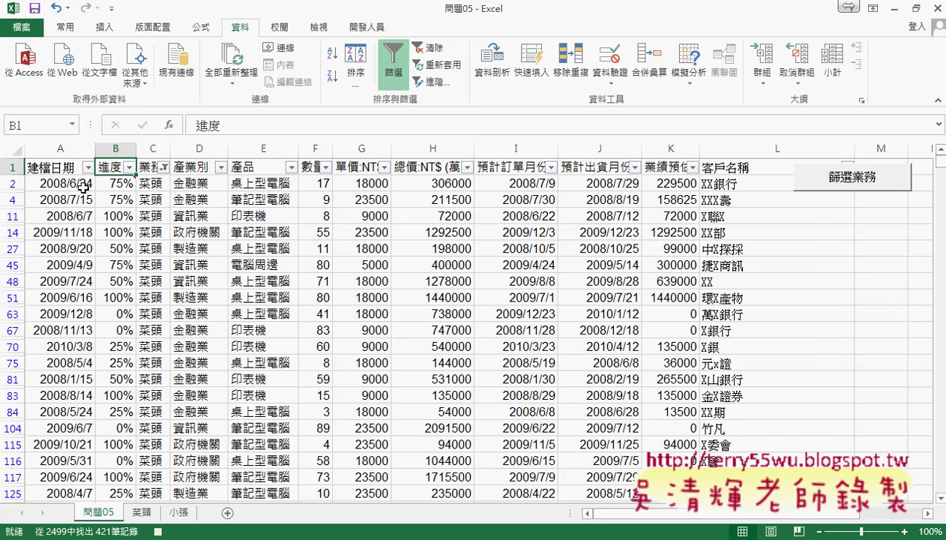
Copy the filtered table from A1 and add a new blank sheet 工作表4 after 問題05
{"action": "left_click", "coordinate": [57, 168]}
{"action": "key", "text": "ctrl+shift+Right"}
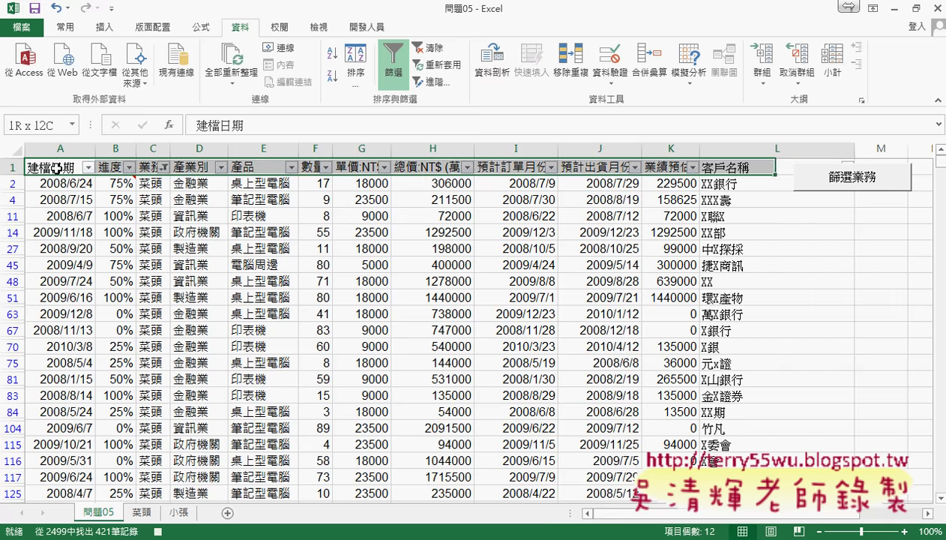
{"action": "key", "text": "ctrl+shift+Down"}
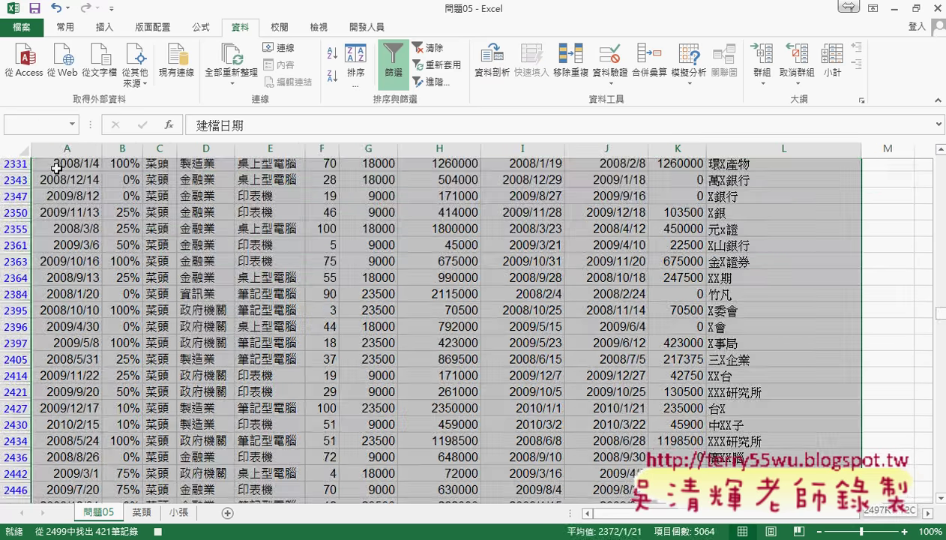
{"action": "key", "text": "ctrl+c"}
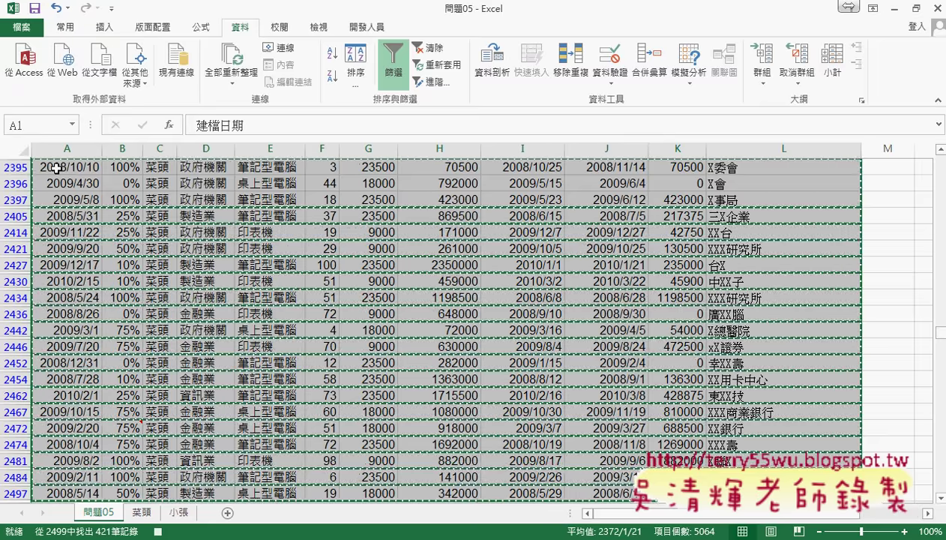
{"action": "left_click", "coordinate": [226, 514]}
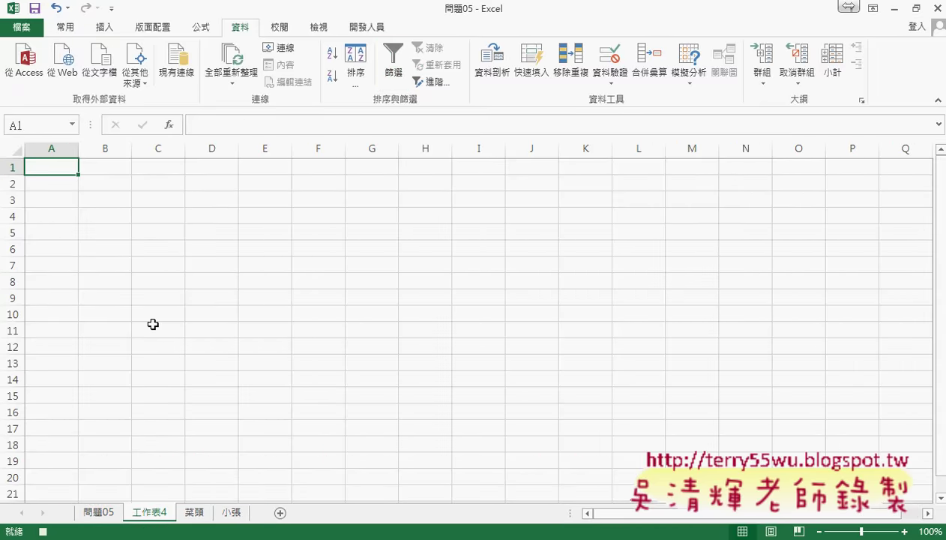
Paste the copied 菜頭 rows into A1 and AutoFit all column widths
{"action": "key", "text": "ctrl+v"}
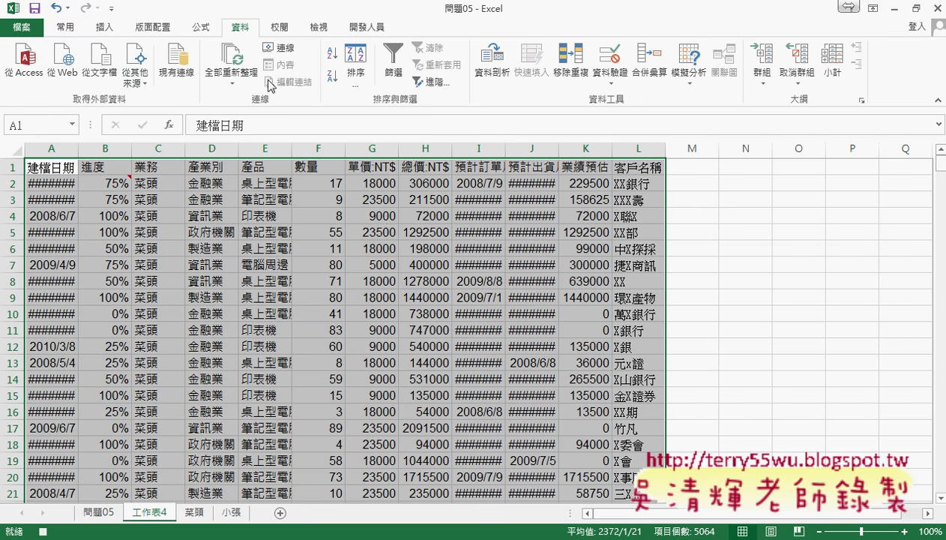
{"action": "left_click", "coordinate": [65, 27]}
{"action": "left_click", "coordinate": [726, 64]}
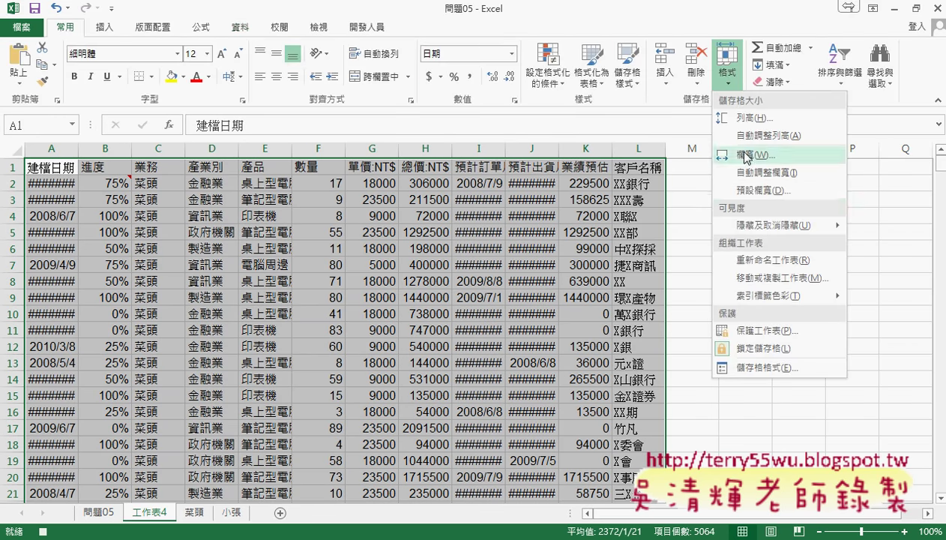
{"action": "left_click", "coordinate": [744, 173]}
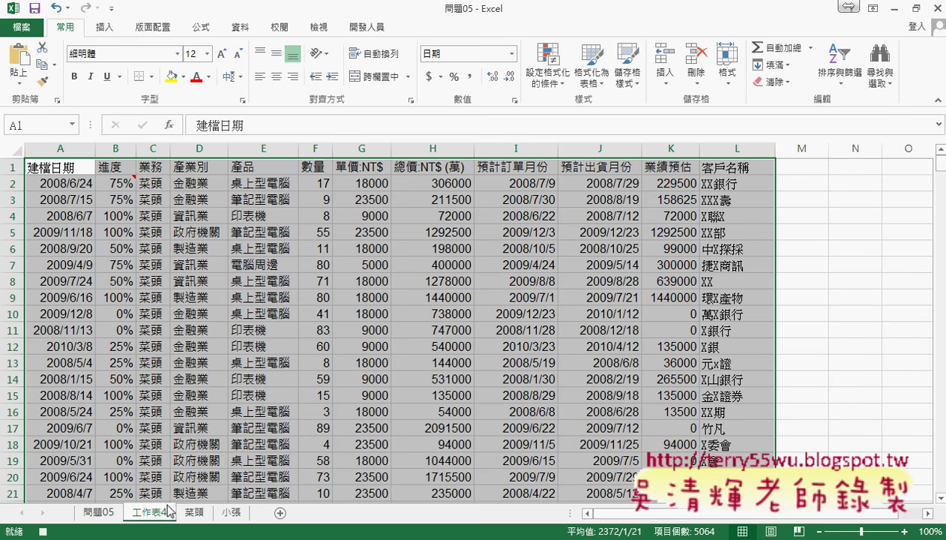
Rename the new sheet 菜頭2
{"action": "mouse_move", "coordinate": [148, 514]}
{"action": "left_mouse_down"}
{"action": "mouse_move", "coordinate": [235, 516]}
{"action": "mouse_move", "coordinate": [212, 518]}
{"action": "left_mouse_up"}
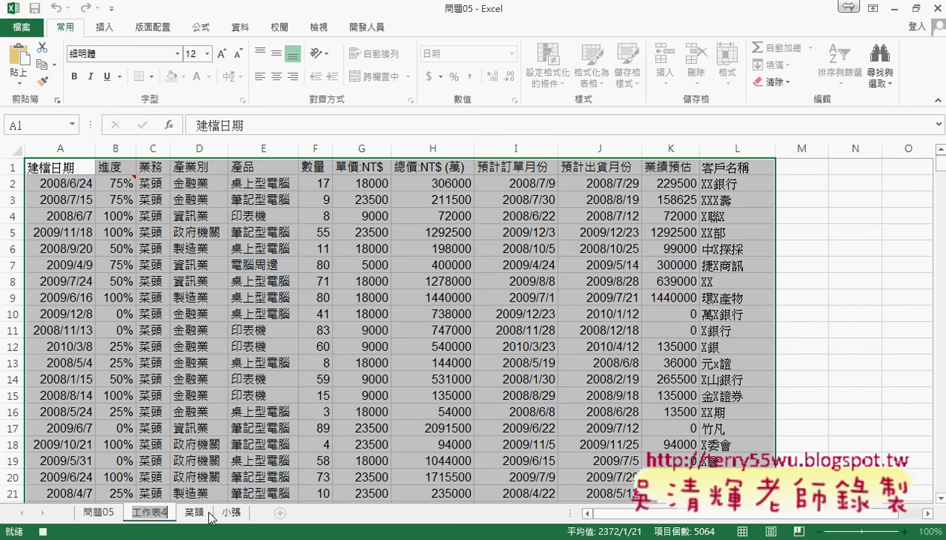
{"action": "key", "text": "alt+h"}
{"action": "type", "text": "orㄘㄞ"}
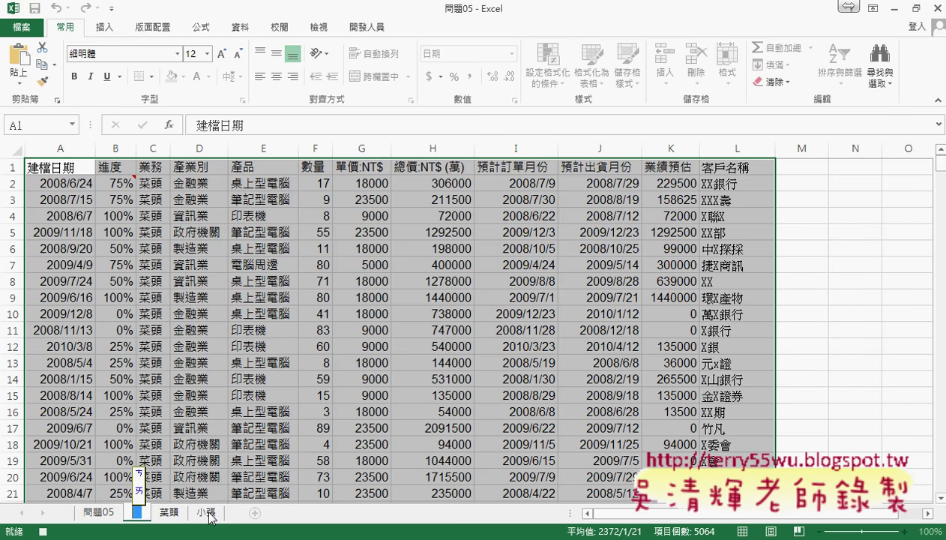
{"action": "type", "text": "蔡"}
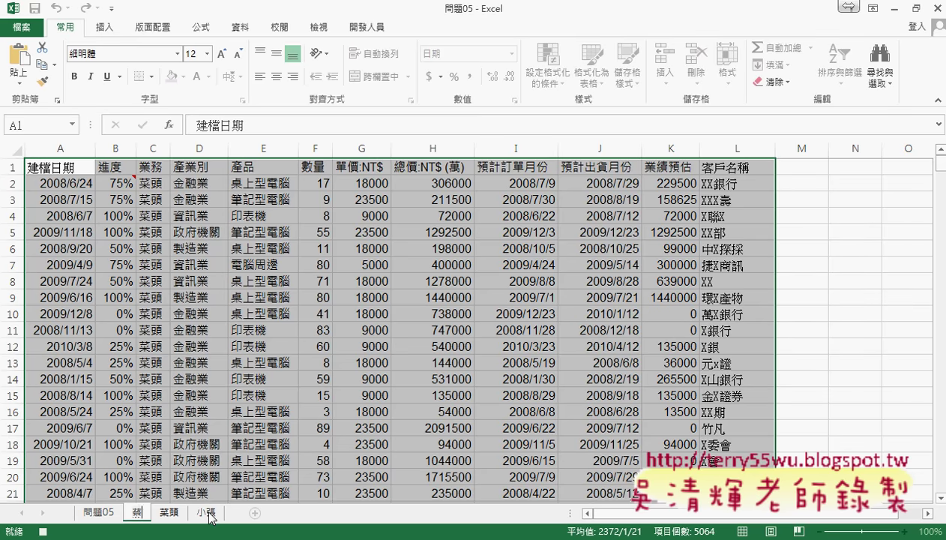
{"action": "type", "text": "ㄊ"}
{"action": "type", "text": "頭"}
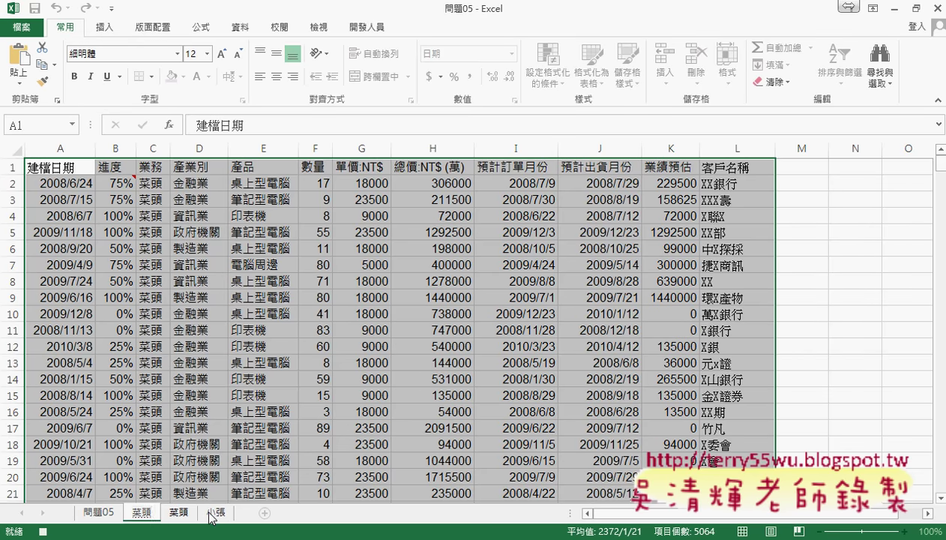
{"action": "type", "text": "2"}
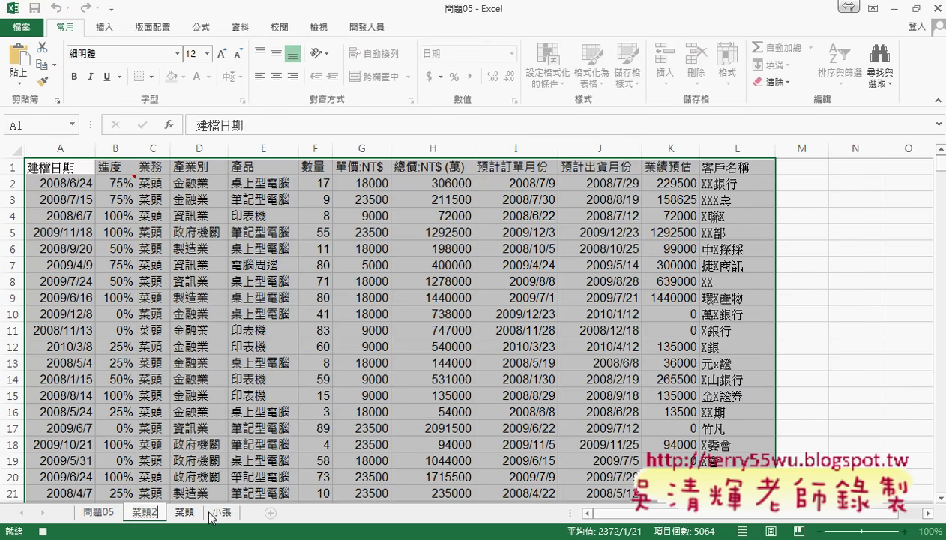
{"action": "key", "text": "Return"}
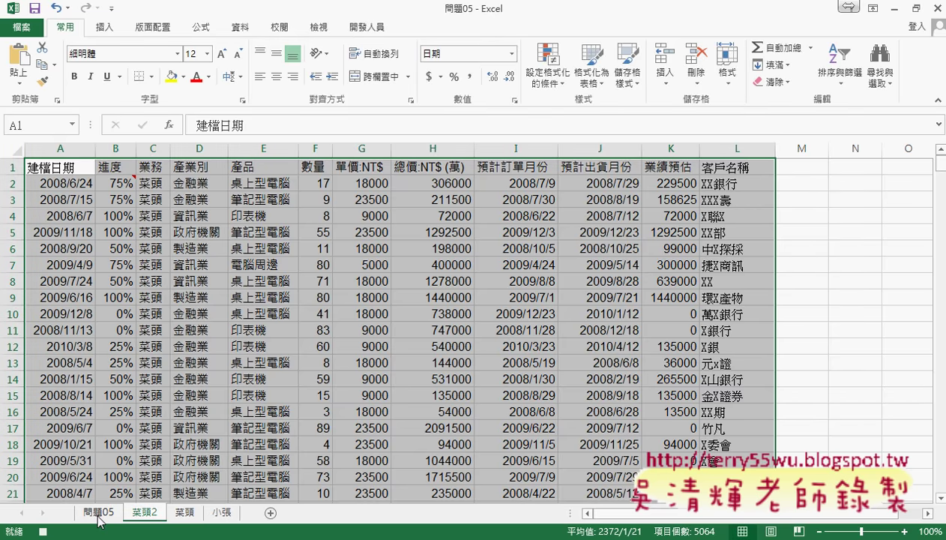
Return to 問題05, switch the filter off to show every row, and select A1
{"action": "left_click", "coordinate": [98, 512]}
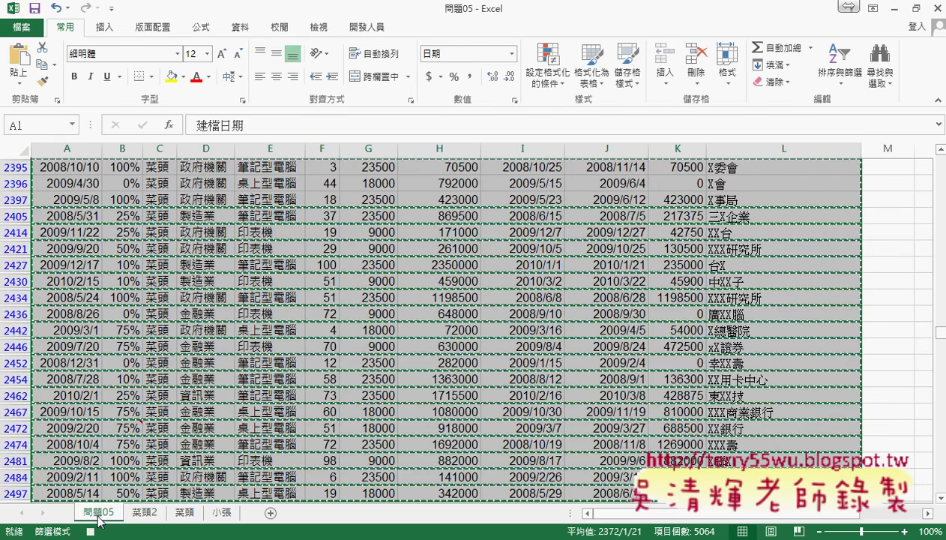
{"action": "left_click", "coordinate": [240, 27]}
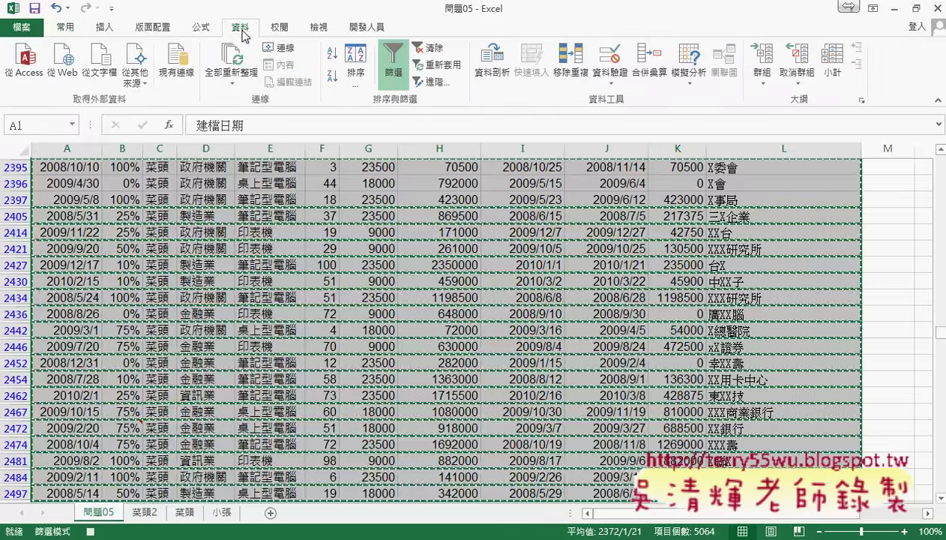
{"action": "left_click", "coordinate": [393, 75]}
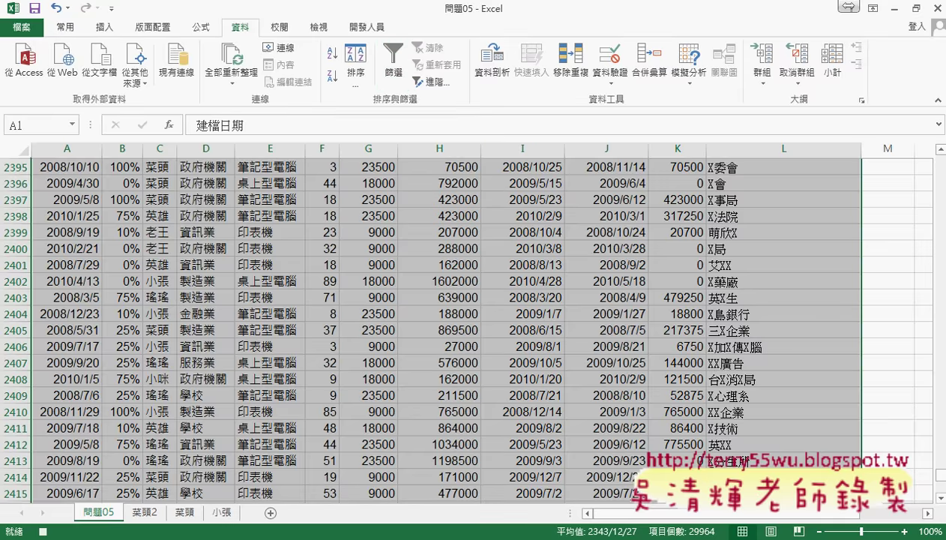
{"action": "left_click_drag", "start_coordinate": [940, 474], "coordinate": [939, 159]}
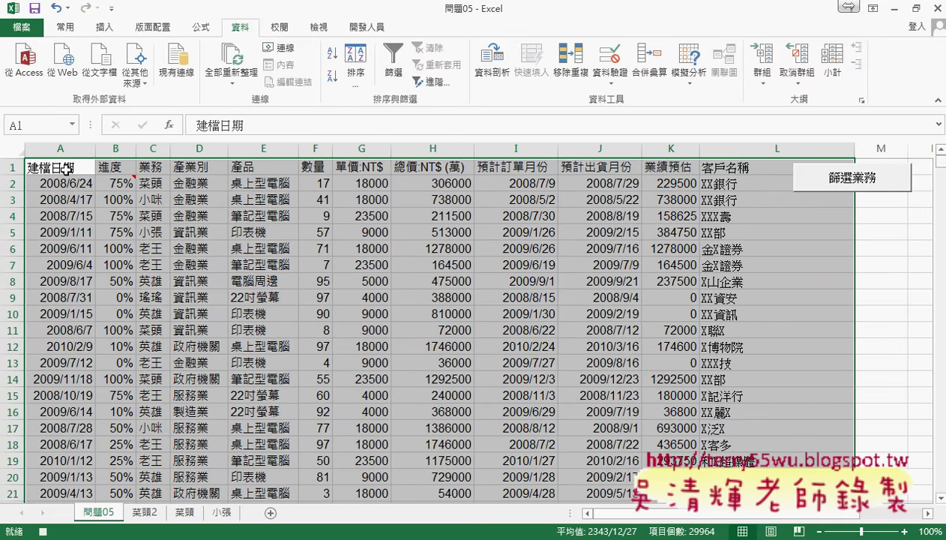
{"action": "left_click", "coordinate": [66, 168]}
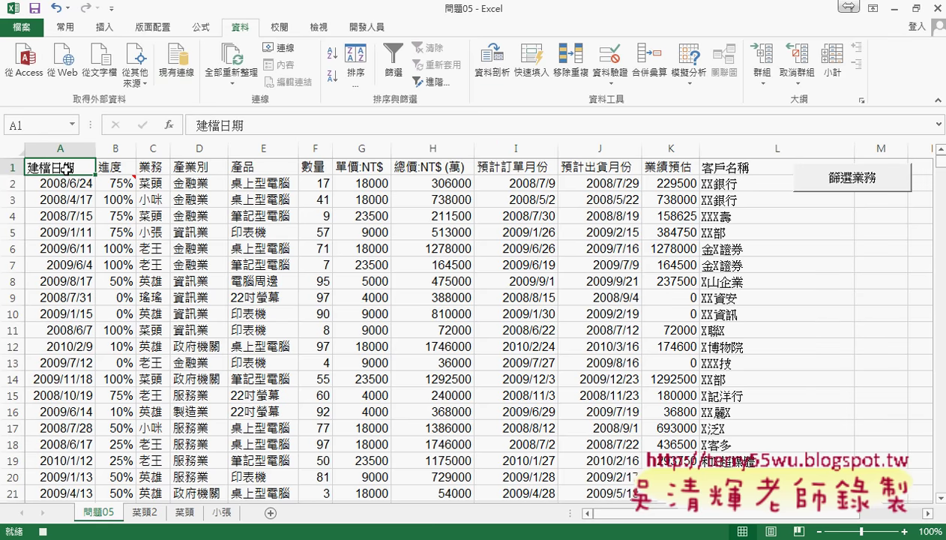
Stop the macro recording and open 巨集1's code in the VBA editor
{"action": "left_click", "coordinate": [366, 27]}
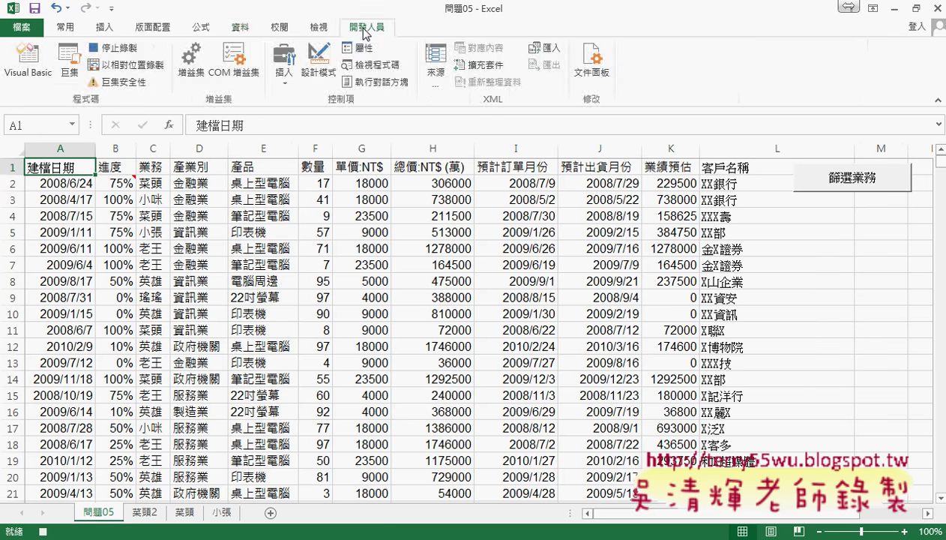
{"action": "left_click", "coordinate": [107, 46]}
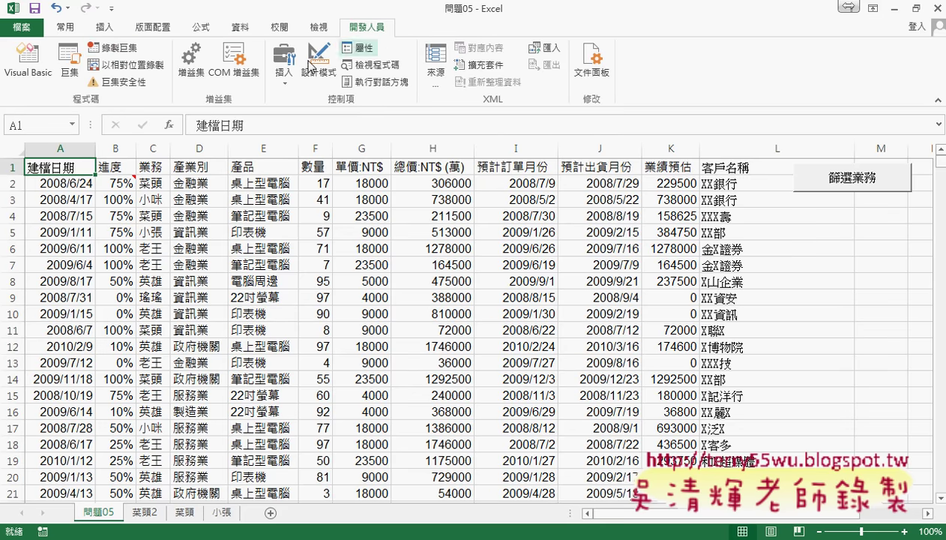
{"action": "left_click", "coordinate": [69, 60]}
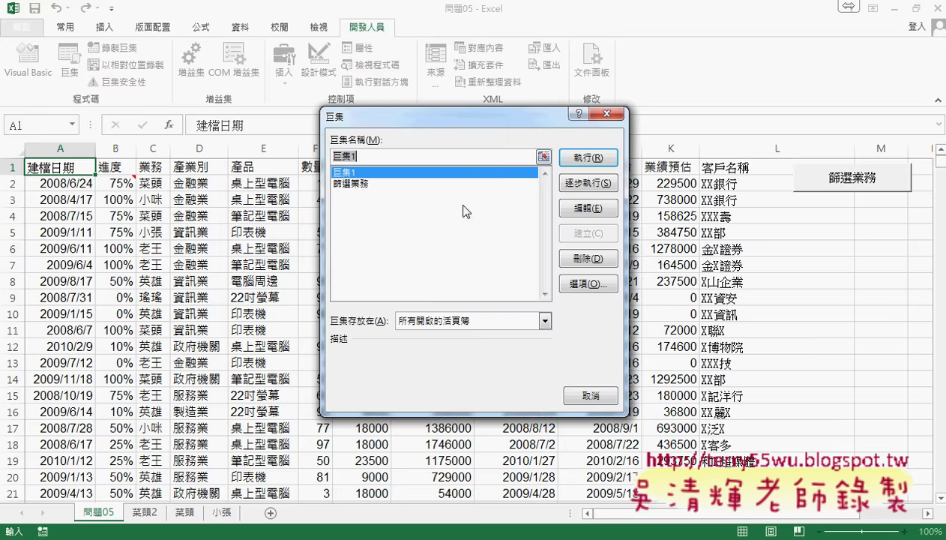
{"action": "left_click", "coordinate": [588, 207]}
{"action": "scroll", "coordinate": [549, 221], "scroll_direction": "down", "scroll_amount": 1}
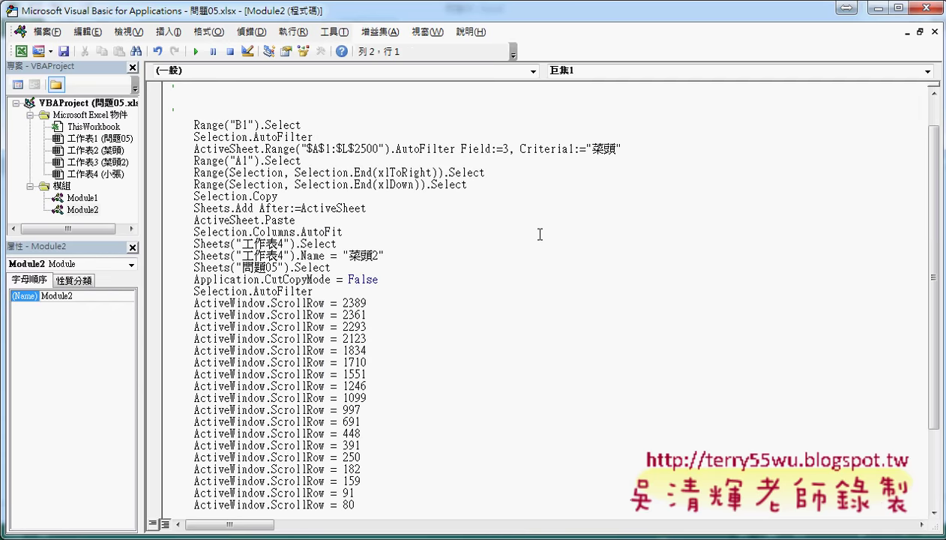
{"action": "scroll", "coordinate": [540, 235], "scroll_direction": "up", "scroll_amount": 1}
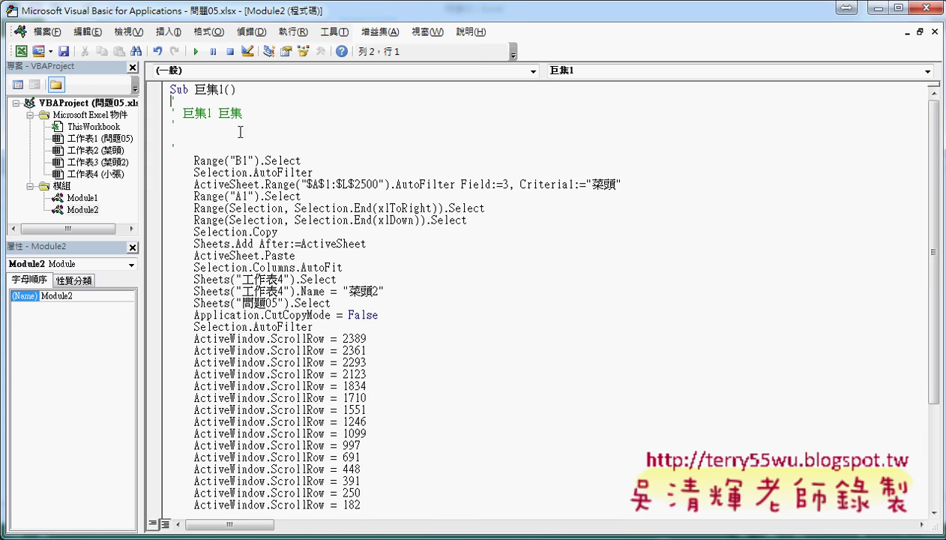
Delete the recorded comment header and all ActiveWindow.ScrollRow lines from 巨集1
{"action": "left_click_drag", "start_coordinate": [172, 100], "coordinate": [317, 148]}
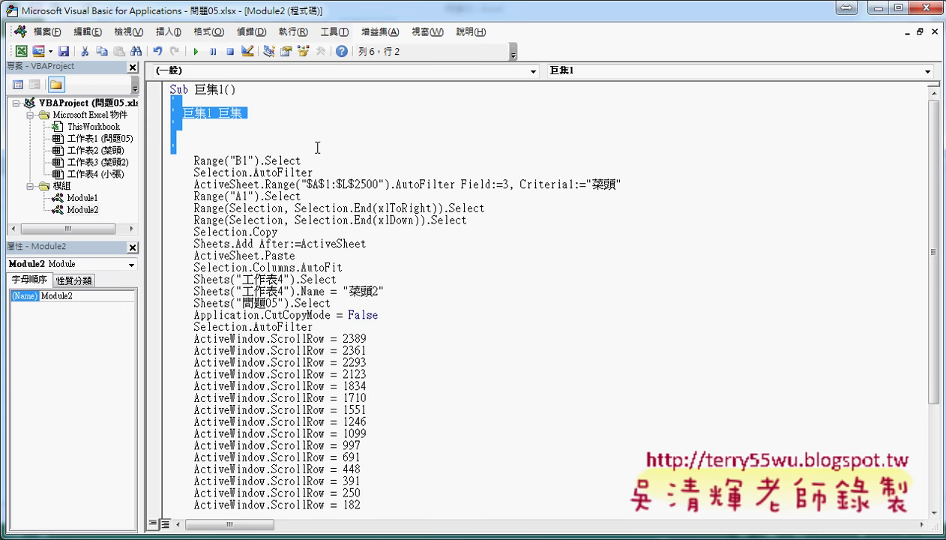
{"action": "key", "text": "Delete"}
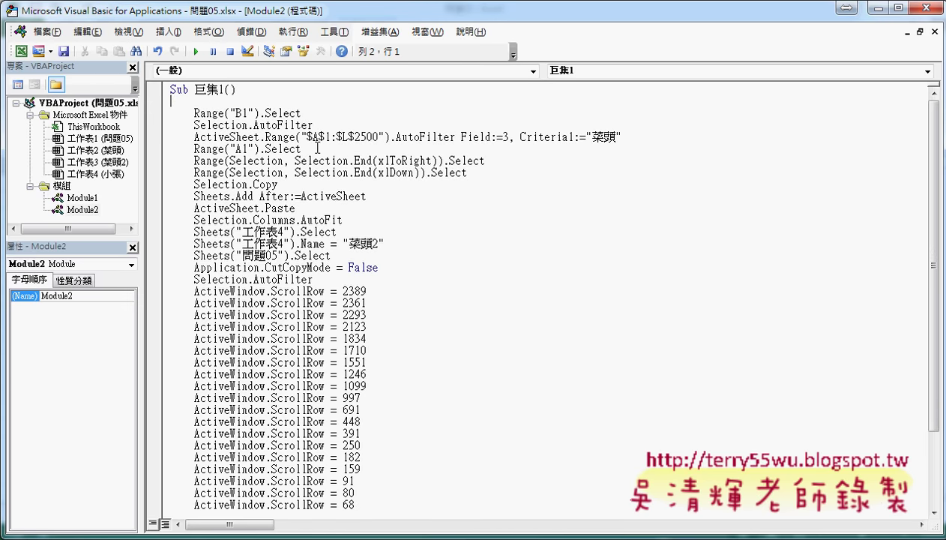
{"action": "scroll", "coordinate": [442, 338], "scroll_direction": "down", "scroll_amount": 2}
{"action": "scroll", "coordinate": [442, 338], "scroll_direction": "down", "scroll_amount": 1}
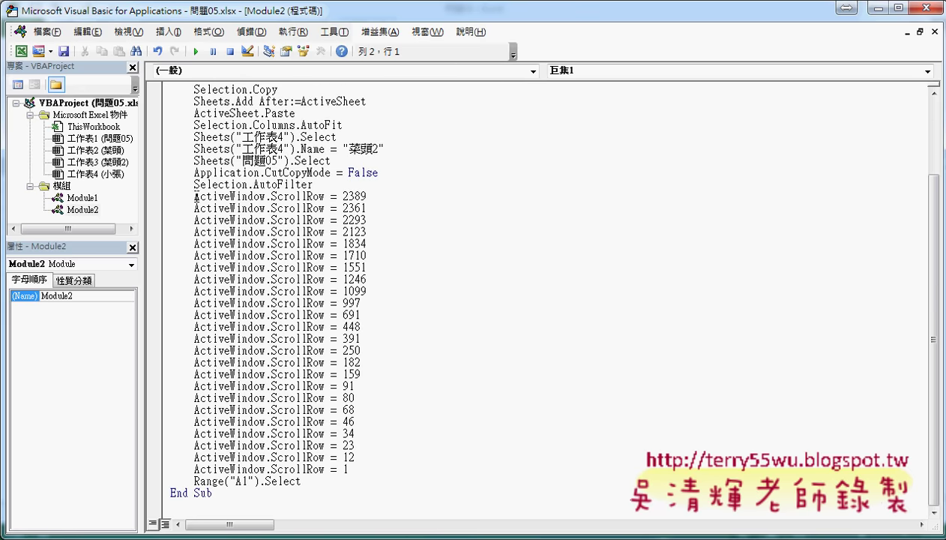
{"action": "left_click_drag", "start_coordinate": [193, 196], "coordinate": [388, 201]}
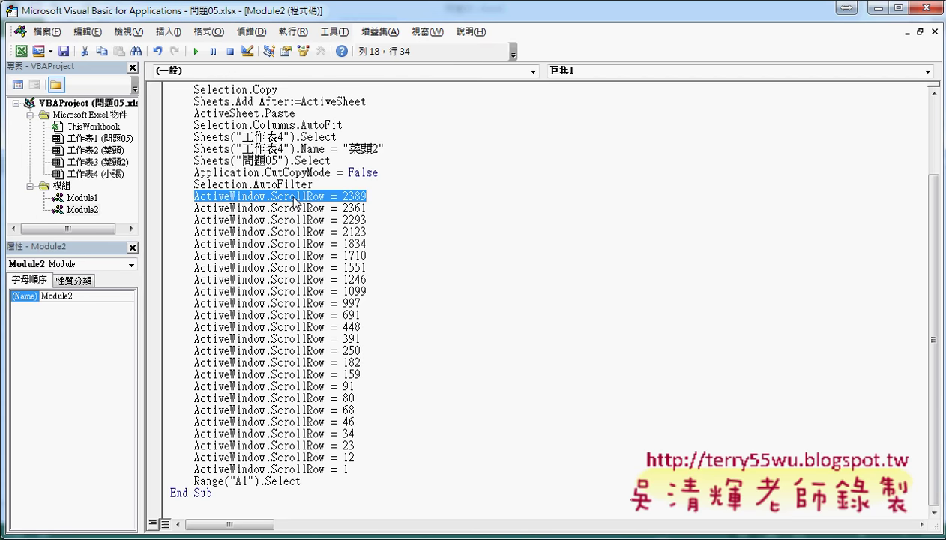
{"action": "mouse_move", "coordinate": [379, 468]}
{"action": "left_mouse_down"}
{"action": "mouse_move", "coordinate": [175, 197]}
{"action": "mouse_move", "coordinate": [154, 201]}
{"action": "left_mouse_up"}
{"action": "key", "text": "Delete"}
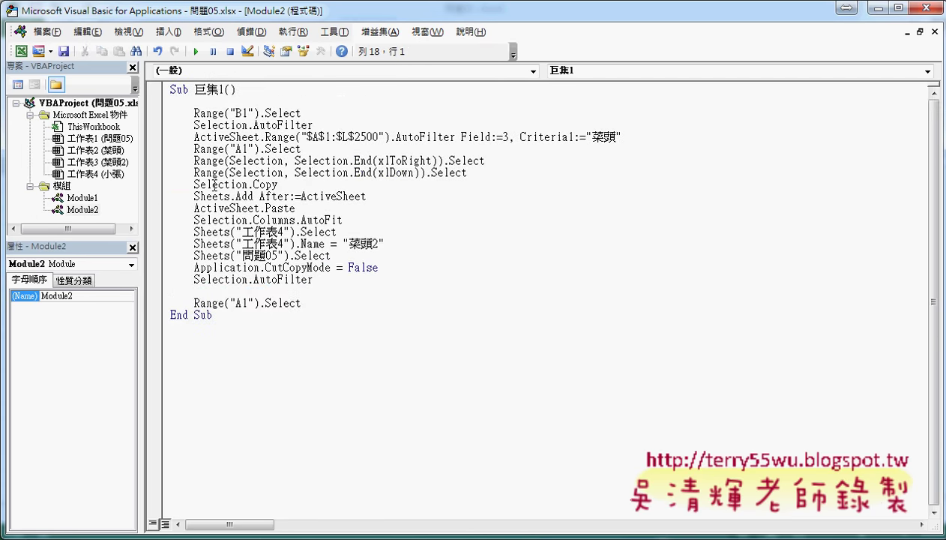
Insert step comments '1., '2. and '3. above the B1 selection, AutoFilter and criteria lines
{"action": "left_click", "coordinate": [236, 103]}
{"action": "key", "text": "Tab"}
{"action": "type", "text": "'"}
{"action": "type", "text": "1."}
{"action": "left_click", "coordinate": [300, 113]}
{"action": "key", "text": "Return"}
{"action": "type", "text": "'2"}
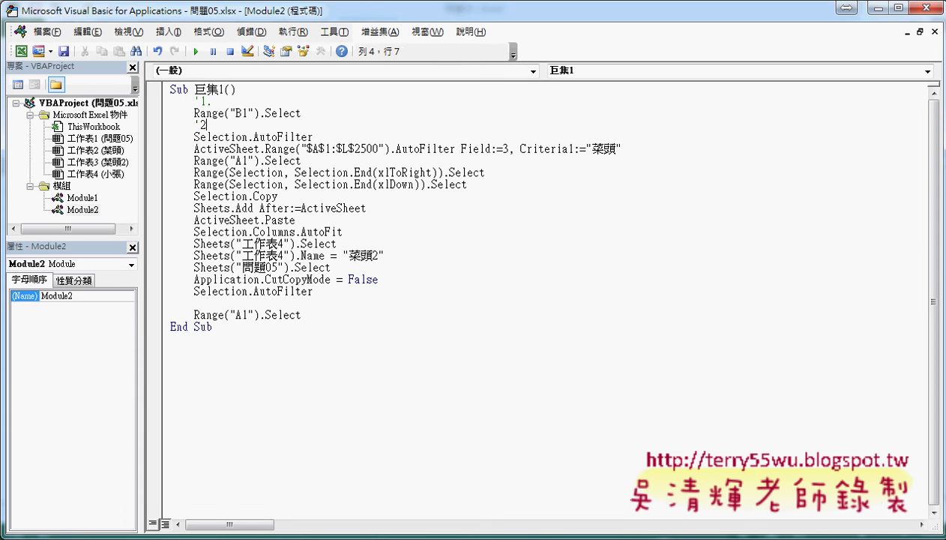
{"action": "type", "text": "."}
{"action": "key", "text": "Down"}
{"action": "key", "text": "End"}
{"action": "key", "text": "Return"}
{"action": "type", "text": "'3."}
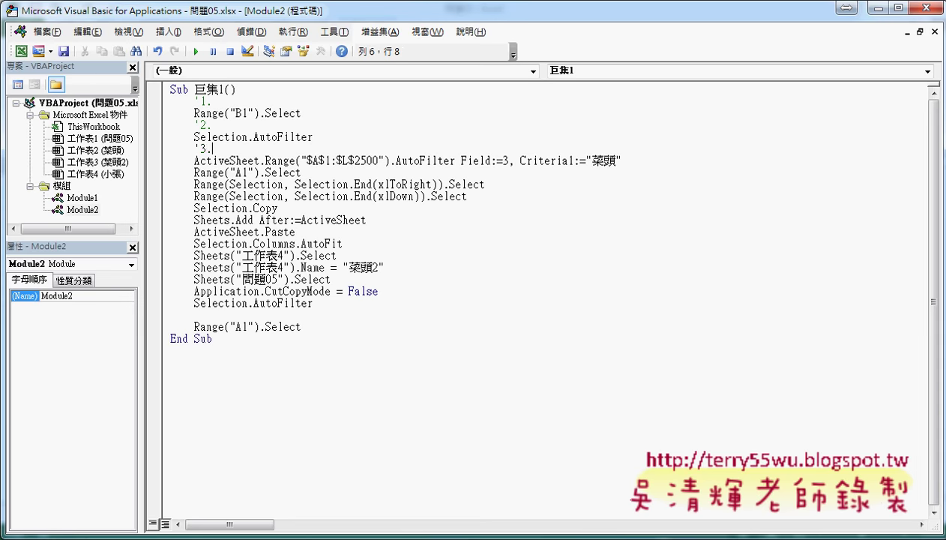
Examine the AutoFilter line's $A$1:$L$2500 range and Field 3, then shrink the VBA window over Excel
{"action": "left_click_drag", "start_coordinate": [302, 160], "coordinate": [382, 159]}
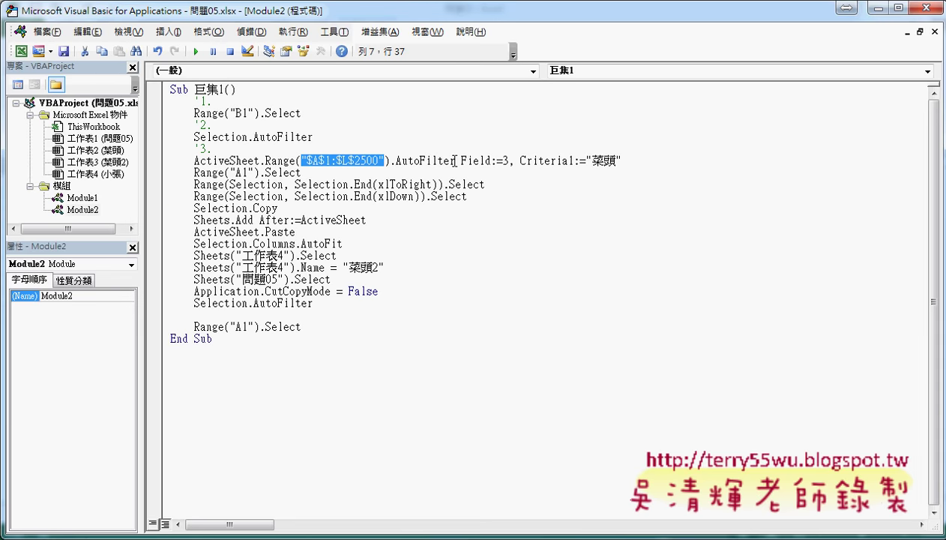
{"action": "left_click_drag", "start_coordinate": [453, 161], "coordinate": [409, 161]}
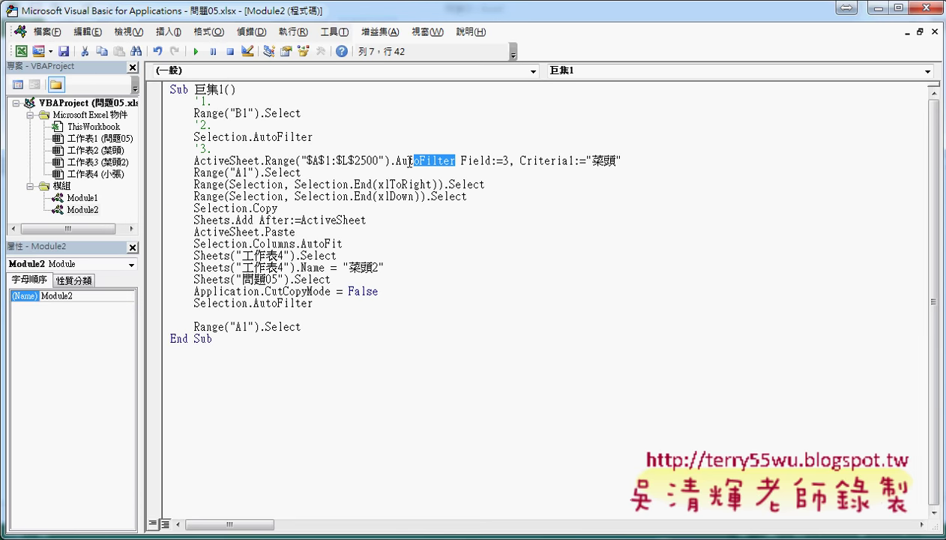
{"action": "left_click", "coordinate": [508, 160]}
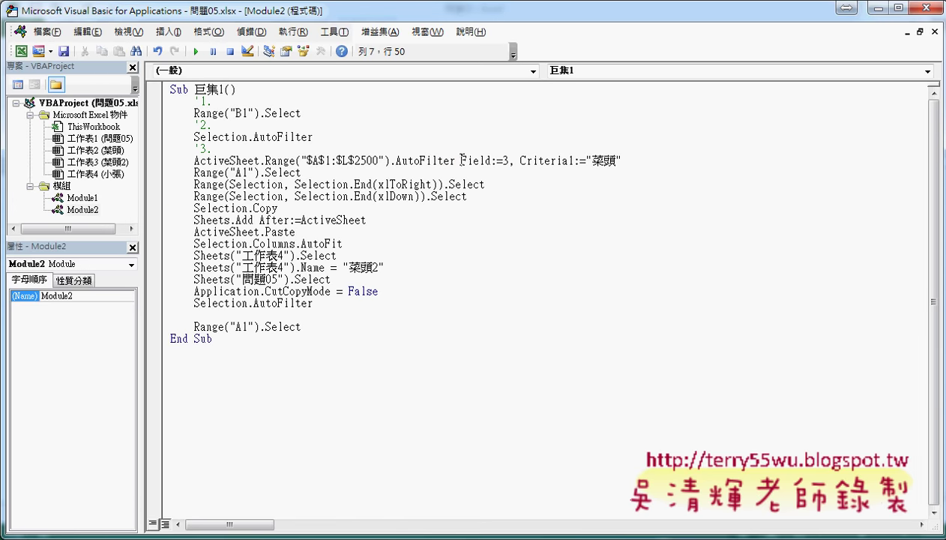
{"action": "left_click_drag", "start_coordinate": [461, 160], "coordinate": [488, 160]}
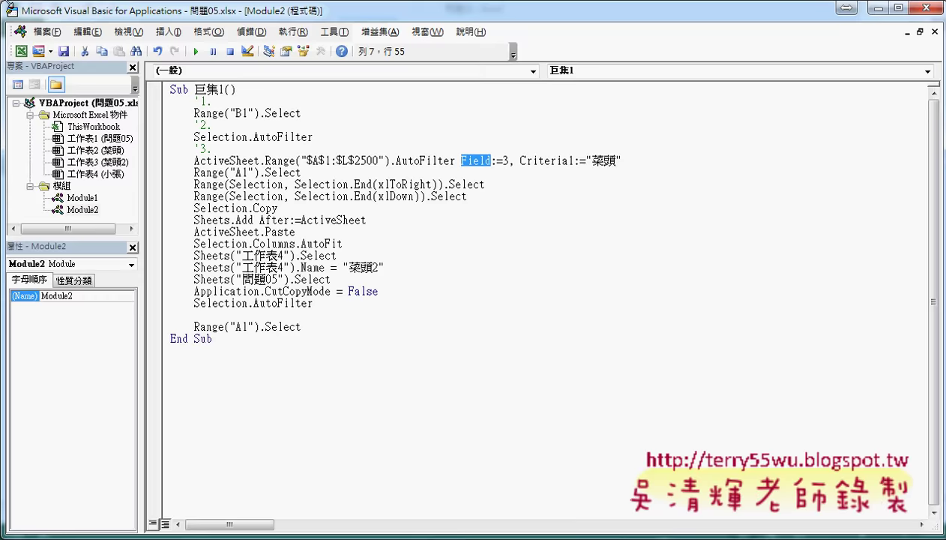
{"action": "double_click", "coordinate": [20, 10]}
{"action": "left_click_drag", "start_coordinate": [57, 18], "coordinate": [233, 97]}
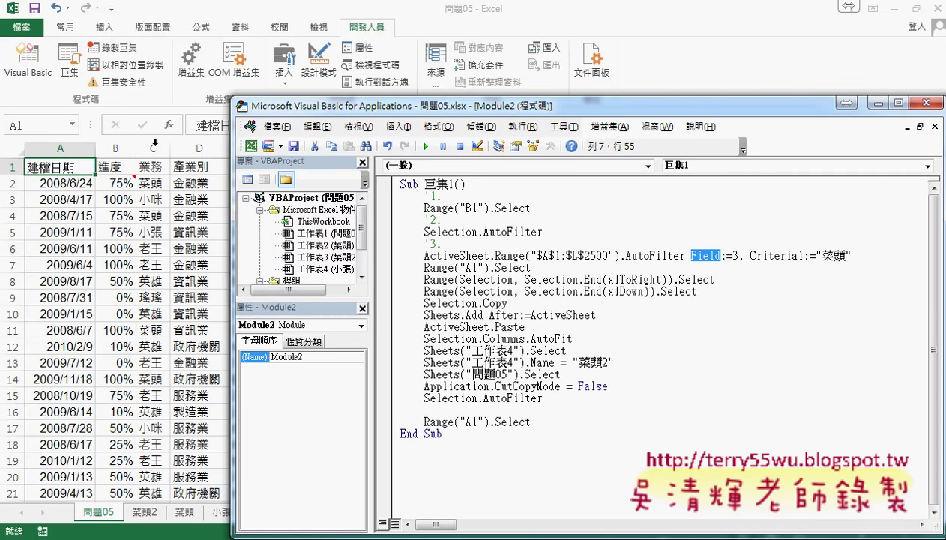
{"action": "left_click", "coordinate": [796, 256]}
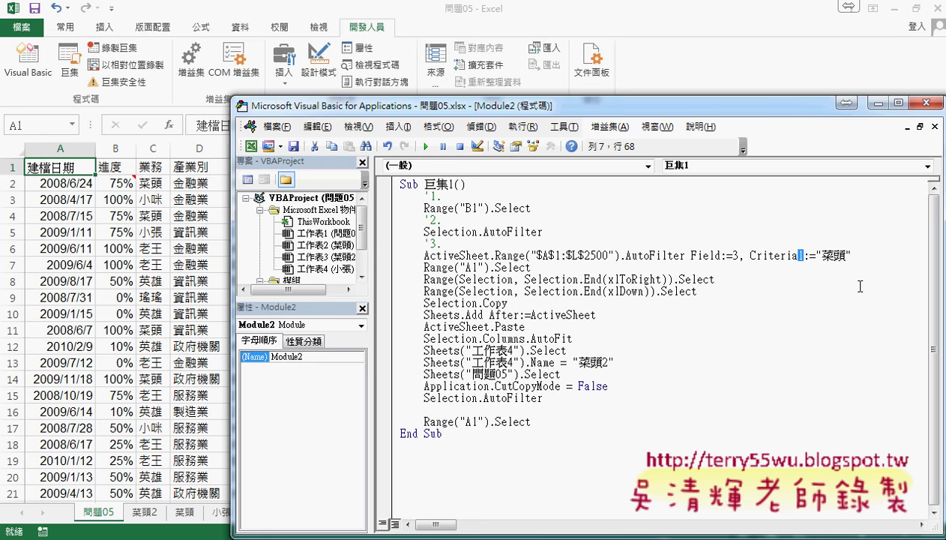
{"action": "left_click_drag", "start_coordinate": [817, 256], "coordinate": [868, 267]}
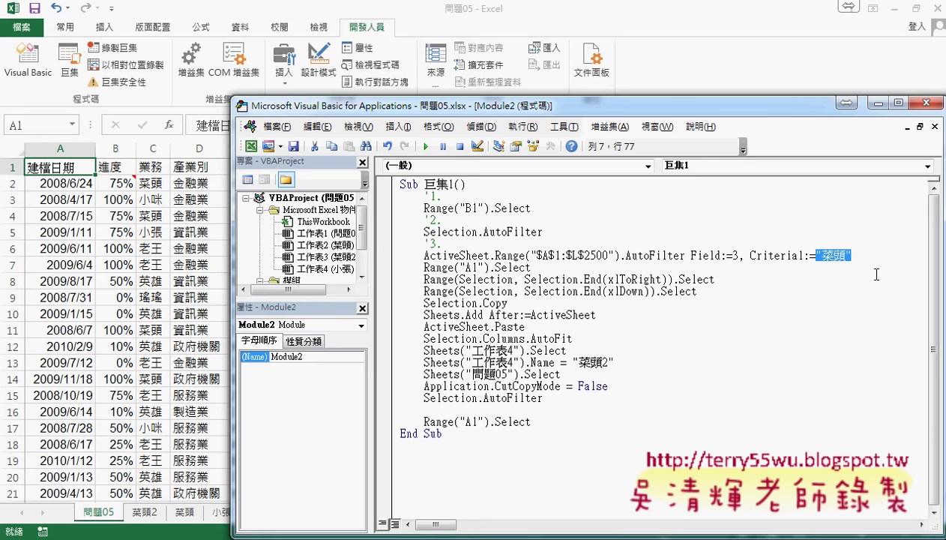
Insert X = InputBox("請輸入業務姓名!!") as the first line of macro 巨集1
{"action": "left_click", "coordinate": [505, 189]}
{"action": "key", "text": "Return"}
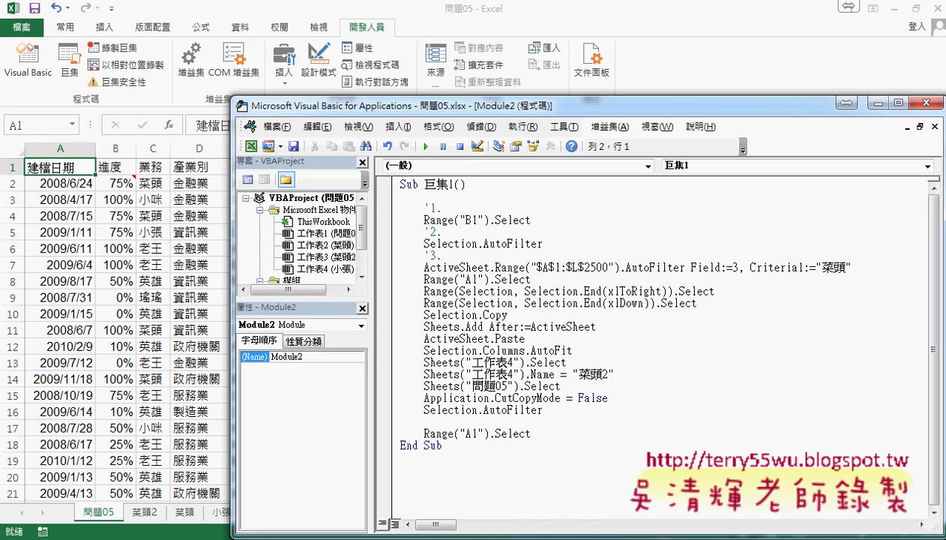
{"action": "key", "text": "Tab"}
{"action": "type", "text": "x"}
{"action": "key", "text": "BackSpace"}
{"action": "type", "text": "X"}
{"action": "type", "text": "="}
{"action": "type", "text": "in"}
{"action": "type", "text": "pu"}
{"action": "type", "text": "t"}
{"action": "type", "text": "b"}
{"action": "type", "text": "u"}
{"action": "type", "text": "t"}
{"action": "key", "text": "BackSpace"}
{"action": "key", "text": "BackSpace"}
{"action": "type", "text": "ox"}
{"action": "type", "text": "(\""}
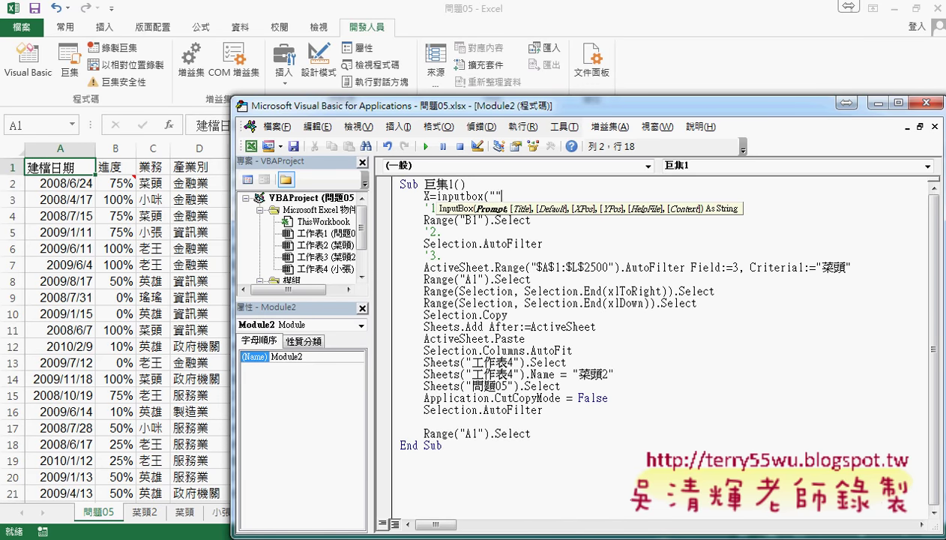
{"action": "type", "text": "請"}
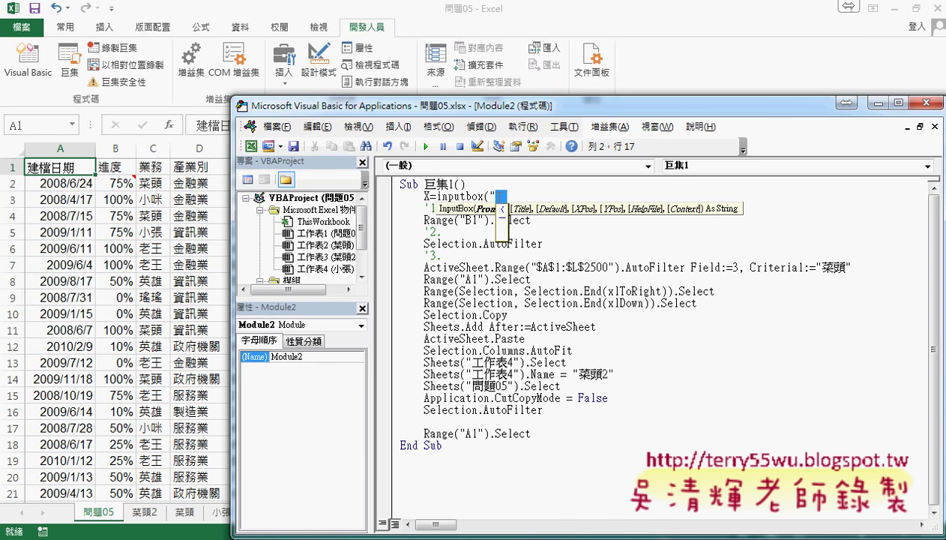
{"action": "type", "text": "輸入"}
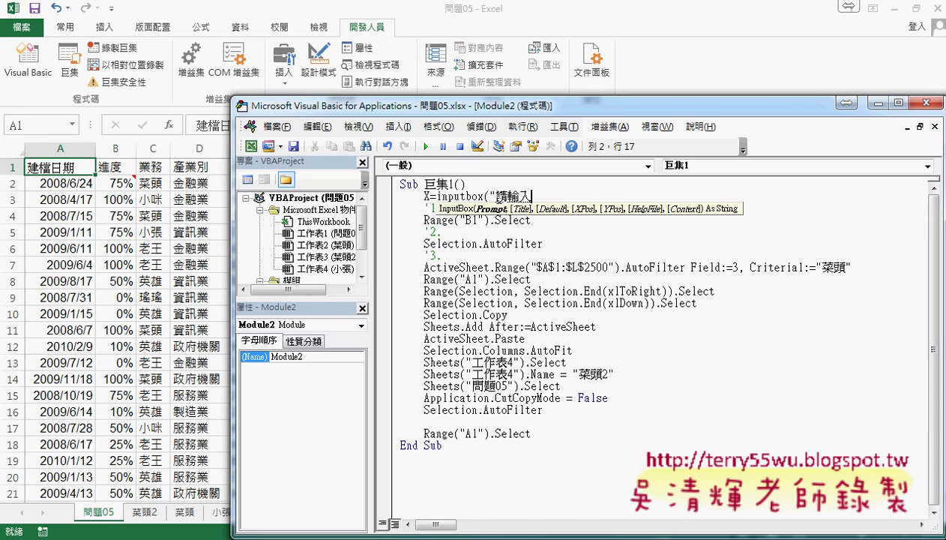
{"action": "type", "text": "業務"}
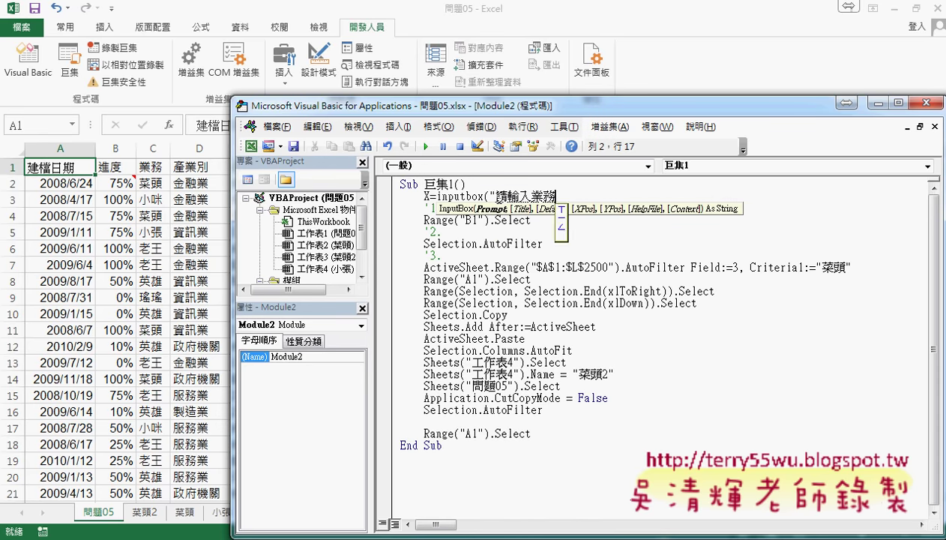
{"action": "type", "text": "性名"}
{"action": "type", "text": "!!"}
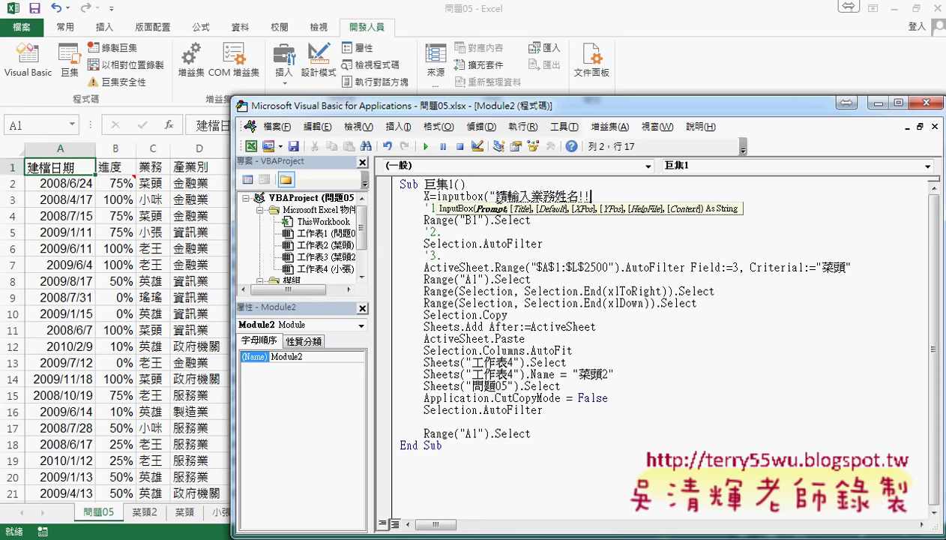
{"action": "type", "text": "\""}
{"action": "key", "text": "Right"}
{"action": "type", "text": ")"}
{"action": "left_click", "coordinate": [499, 269]}
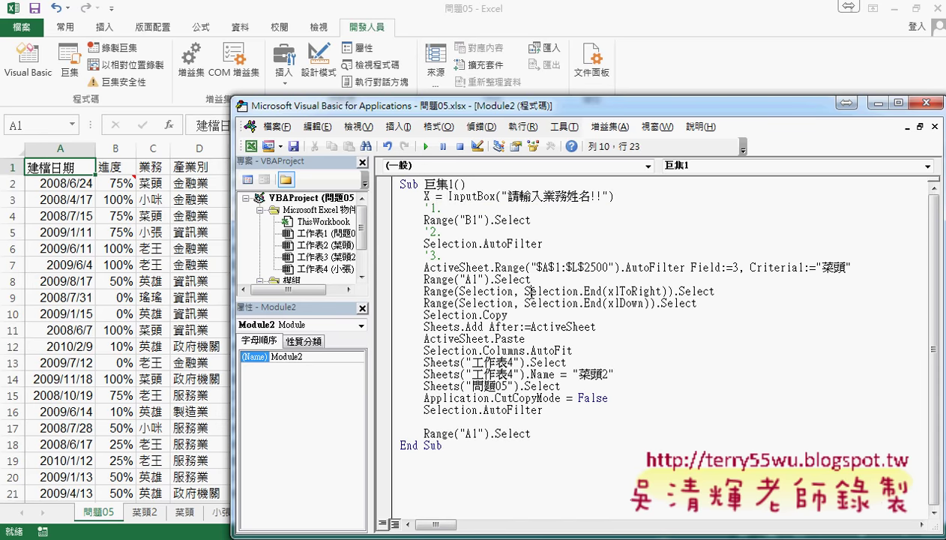
{"action": "left_click", "coordinate": [425, 196]}
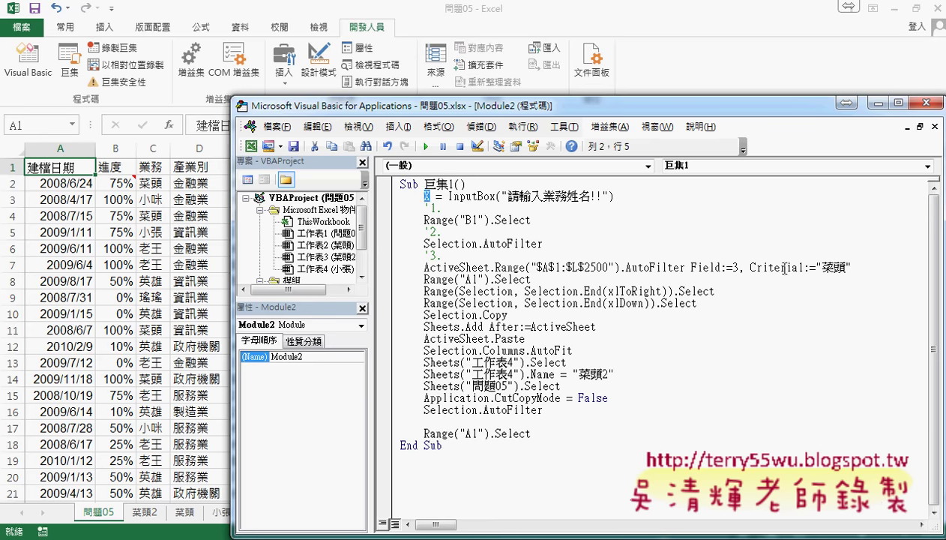
Replace the hard-coded "菜頭" criterion with X, making the line read Criteria1:=X
{"action": "left_click_drag", "start_coordinate": [815, 267], "coordinate": [853, 267]}
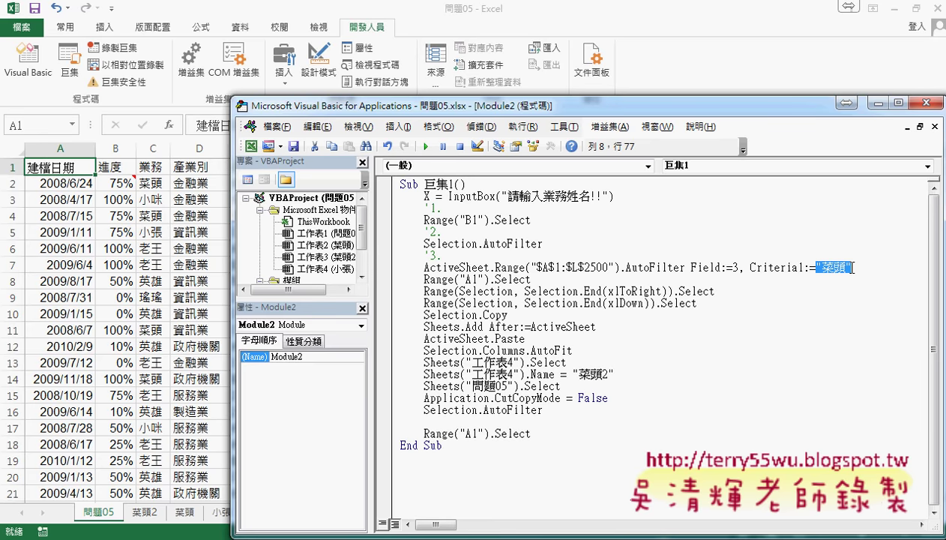
{"action": "type", "text": "X"}
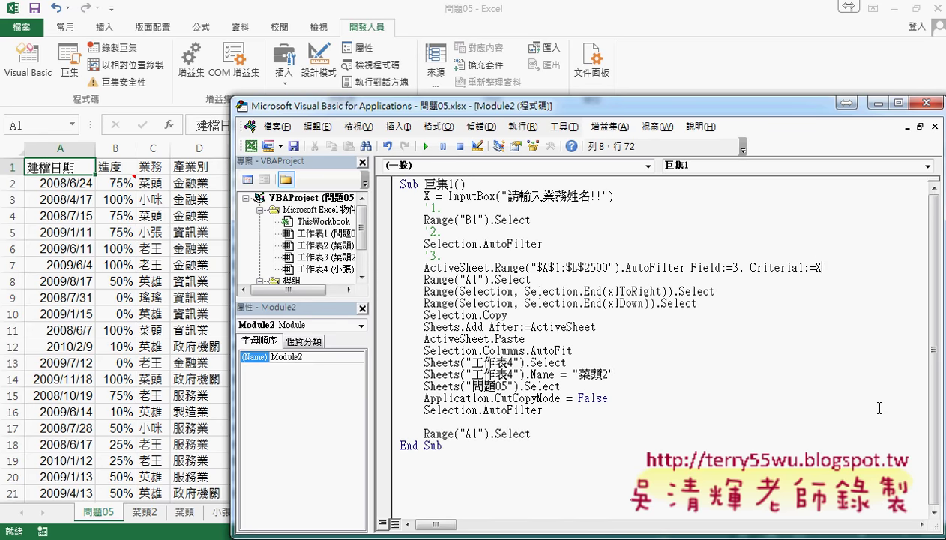
{"action": "left_click", "coordinate": [812, 395]}
{"action": "left_click_drag", "start_coordinate": [422, 196], "coordinate": [624, 199]}
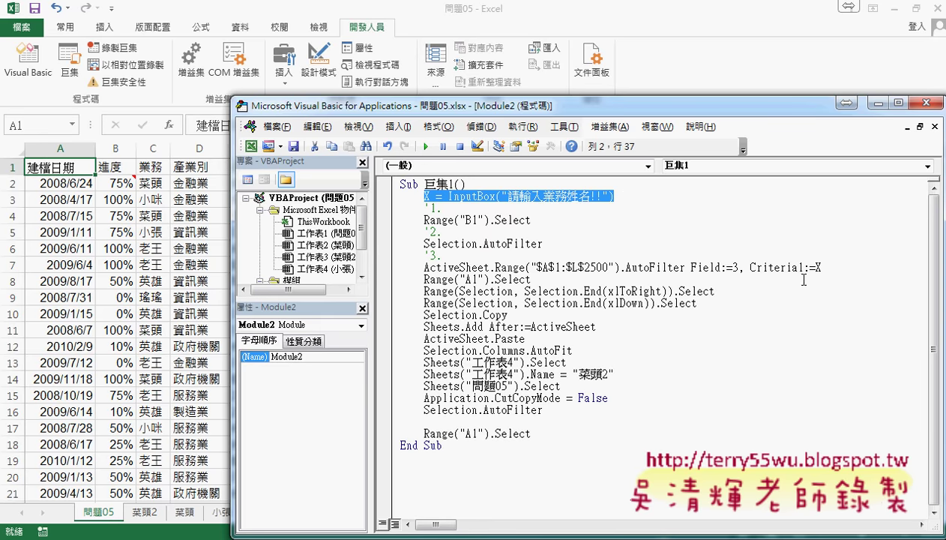
Insert the step comment '4. after the AutoFilter line
{"action": "left_click", "coordinate": [861, 266]}
{"action": "key", "text": "Return"}
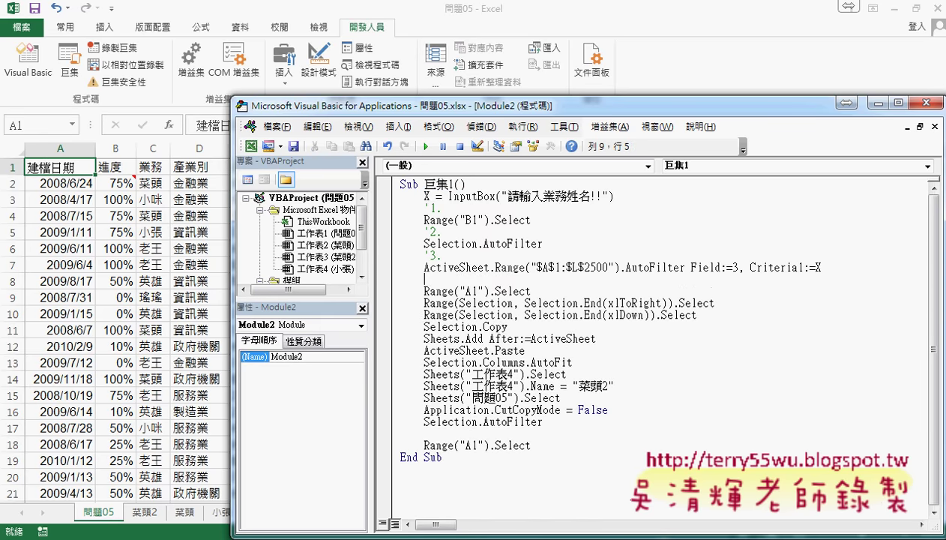
{"action": "type", "text": "d"}
{"action": "key", "text": "BackSpace"}
{"action": "type", "text": "'4."}
{"action": "key", "text": "Down"}
Insert '5. after Selection.Copy and shrink the VBA window to reveal Excel's sheet tabs
{"action": "left_click", "coordinate": [512, 326]}
{"action": "key", "text": "Return"}
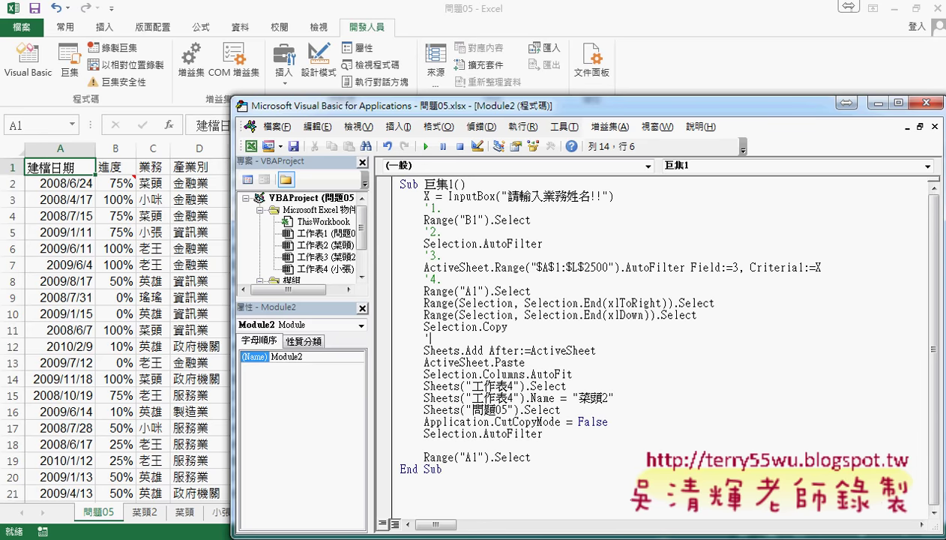
{"action": "type", "text": "'5."}
{"action": "left_click_drag", "start_coordinate": [599, 534], "coordinate": [598, 491]}
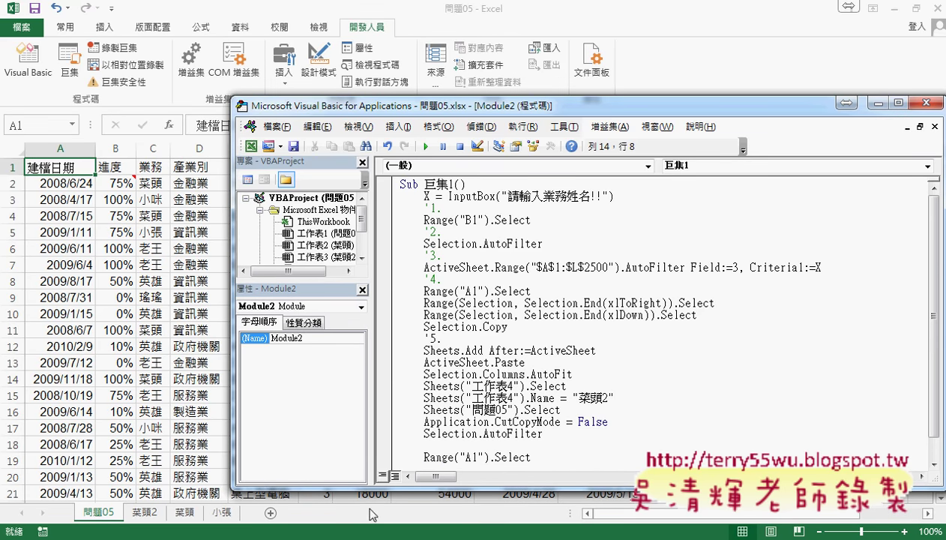
{"action": "double_click", "coordinate": [818, 267]}
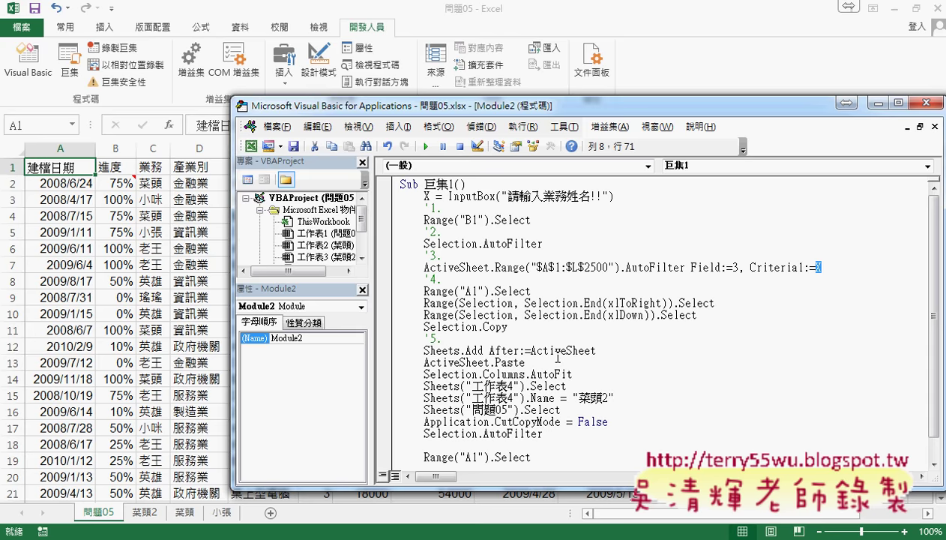
{"action": "scroll", "coordinate": [549, 352], "scroll_direction": "down", "scroll_amount": 1}
{"action": "left_click_drag", "start_coordinate": [424, 327], "coordinate": [484, 326]}
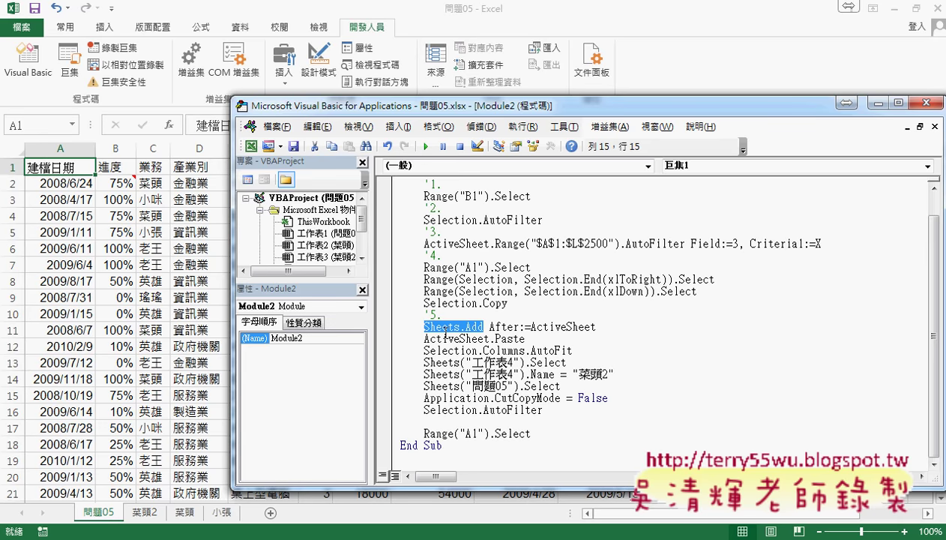
{"action": "left_click_drag", "start_coordinate": [424, 327], "coordinate": [484, 327]}
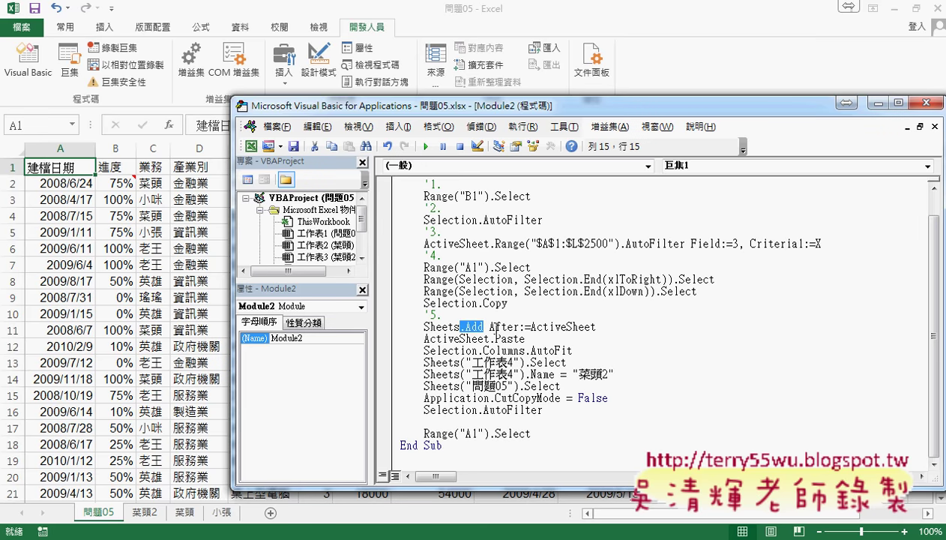
{"action": "left_click_drag", "start_coordinate": [425, 327], "coordinate": [525, 327]}
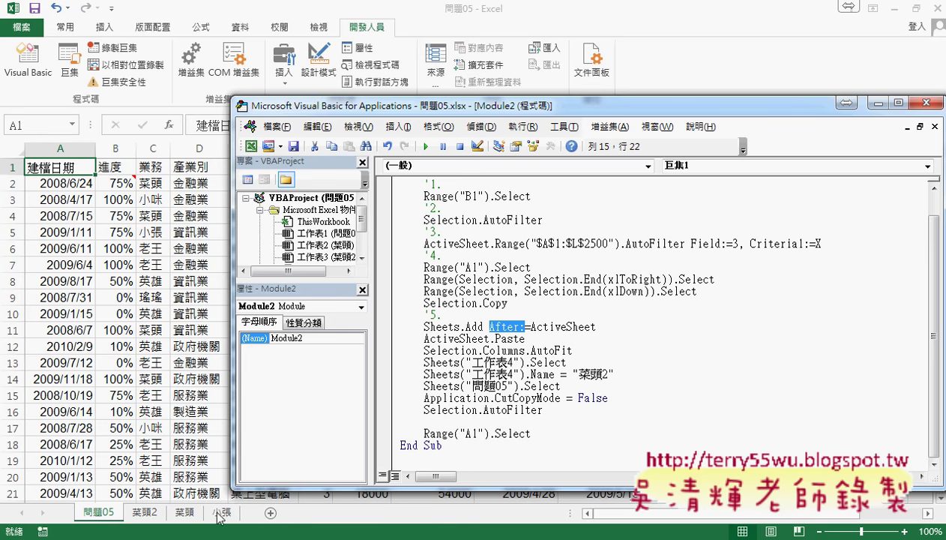
Replace ActiveSheet with Sheets(Sheets.Count) in the Sheets.Add After:= argument
{"action": "left_click_drag", "start_coordinate": [530, 327], "coordinate": [614, 327]}
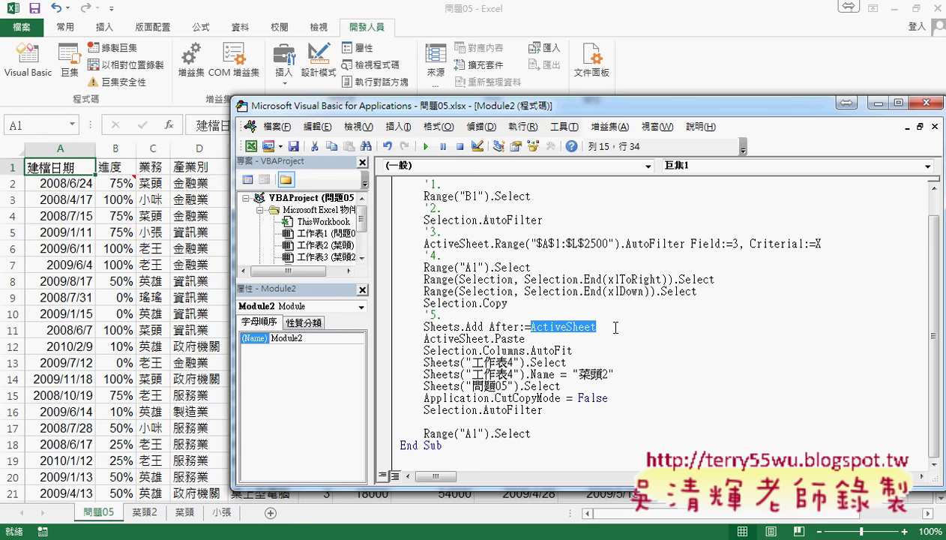
{"action": "key", "text": "Delete"}
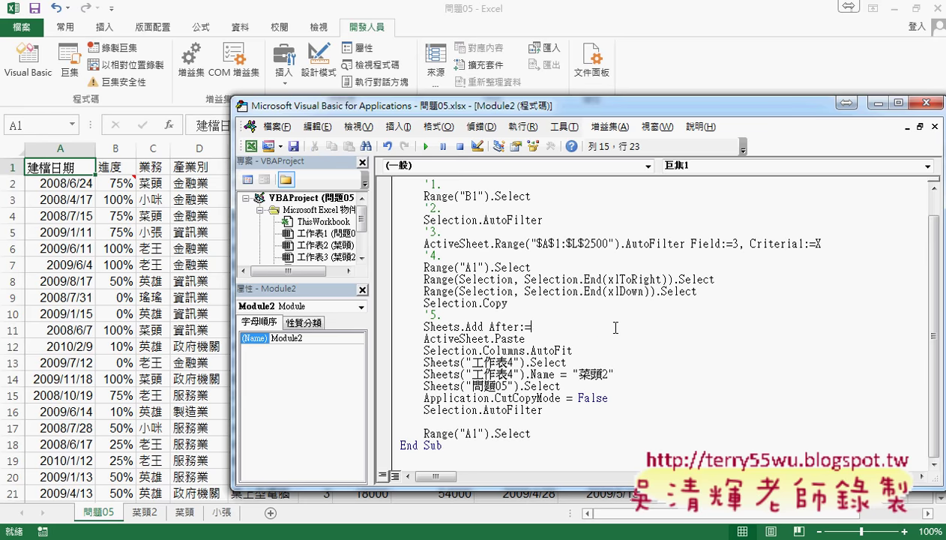
{"action": "type", "text": "sh"}
{"action": "type", "text": "eets"}
{"action": "type", "text": "("}
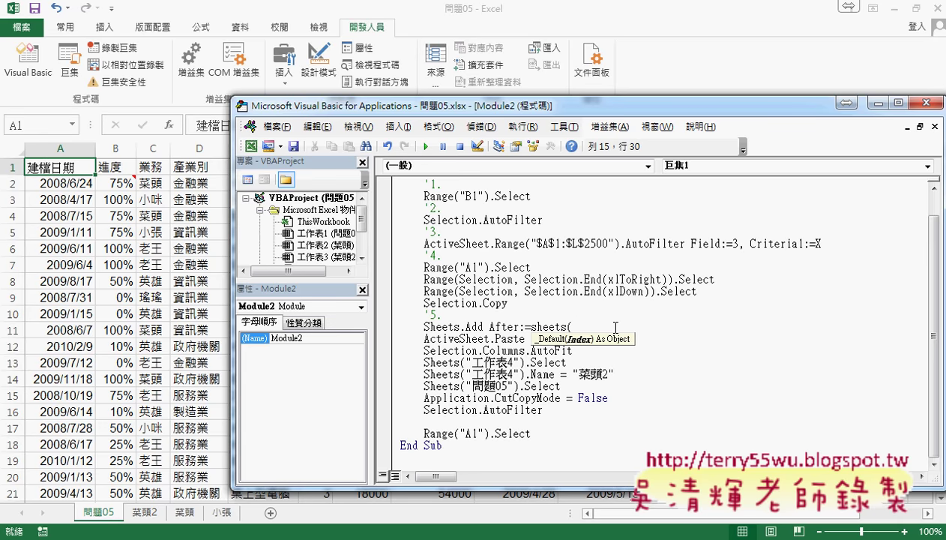
{"action": "type", "text": "sh"}
{"action": "type", "text": "eets."}
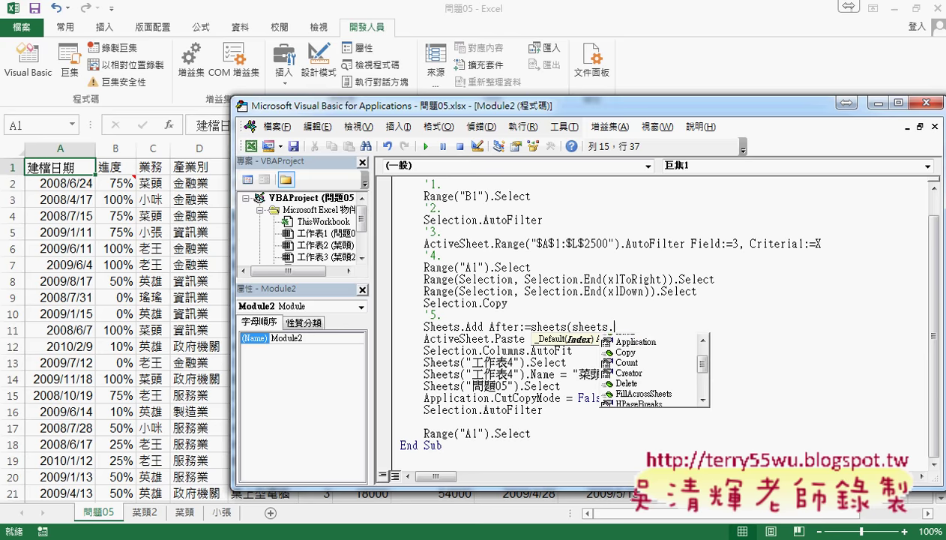
{"action": "type", "text": "F"}
{"action": "left_click", "coordinate": [604, 347]}
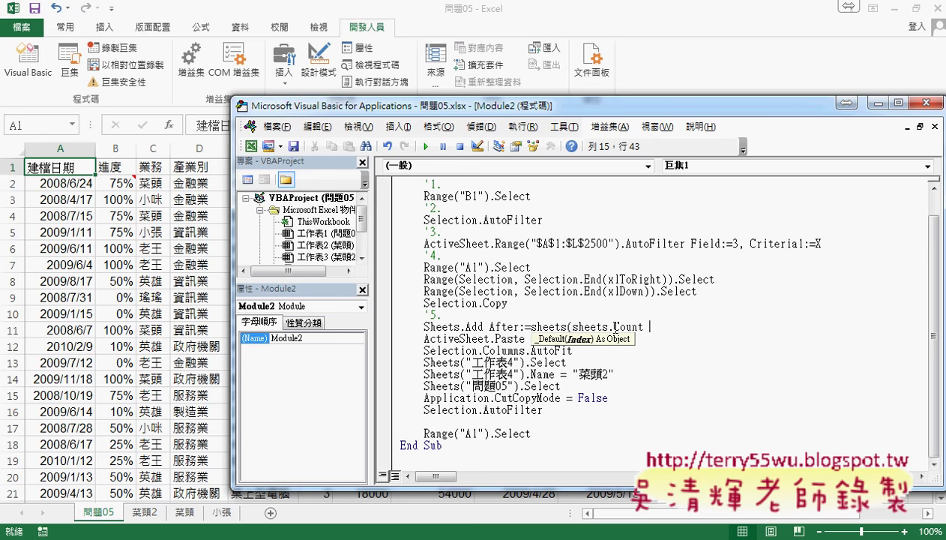
{"action": "type", "text": ")"}
{"action": "left_click", "coordinate": [637, 397]}
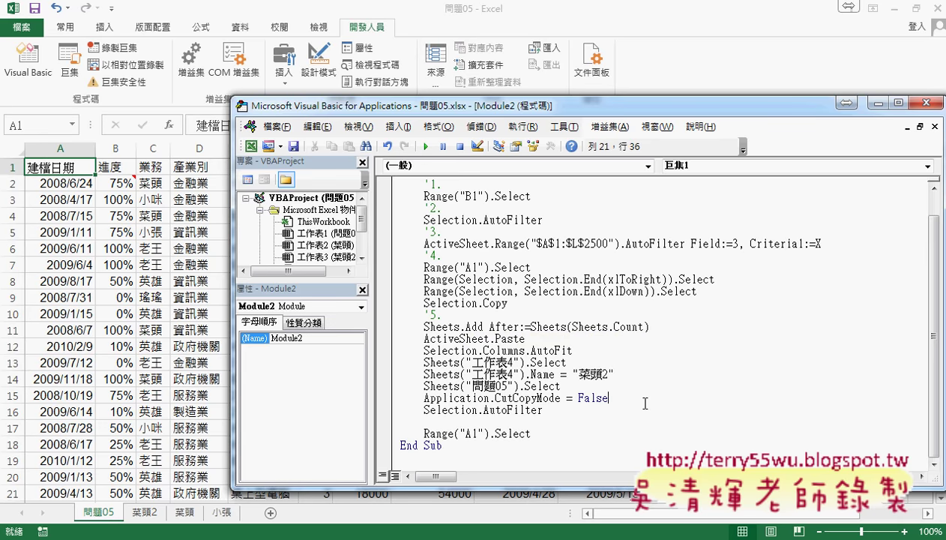
{"action": "left_click_drag", "start_coordinate": [572, 326], "coordinate": [643, 326]}
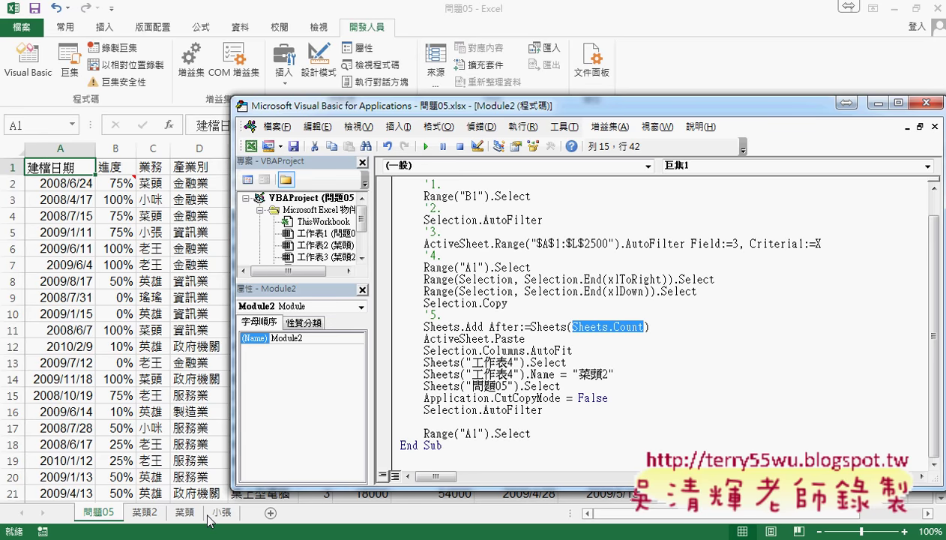
Highlight the After:= argument and the sheet count in the Sheets.Add line
{"action": "left_click_drag", "start_coordinate": [489, 326], "coordinate": [530, 327]}
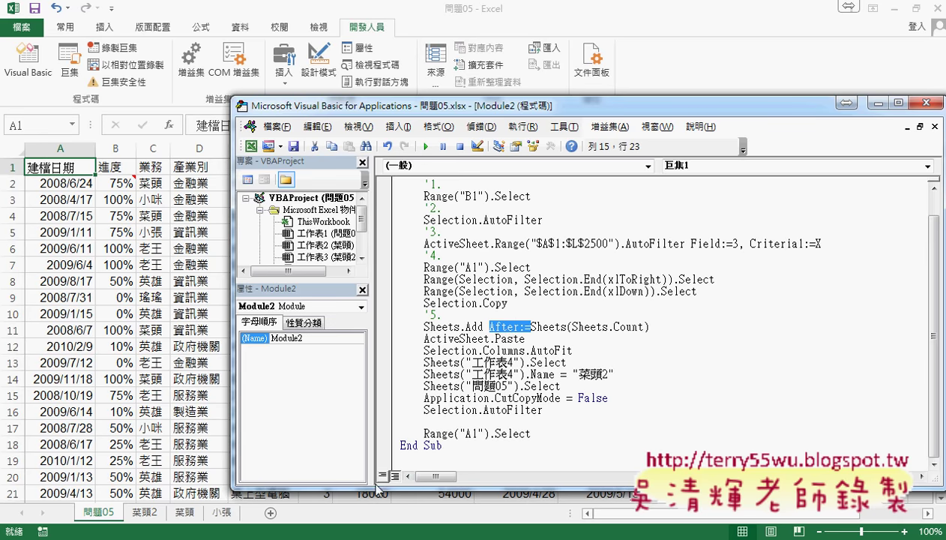
{"action": "left_click", "coordinate": [529, 326]}
{"action": "left_click_drag", "start_coordinate": [529, 326], "coordinate": [644, 324]}
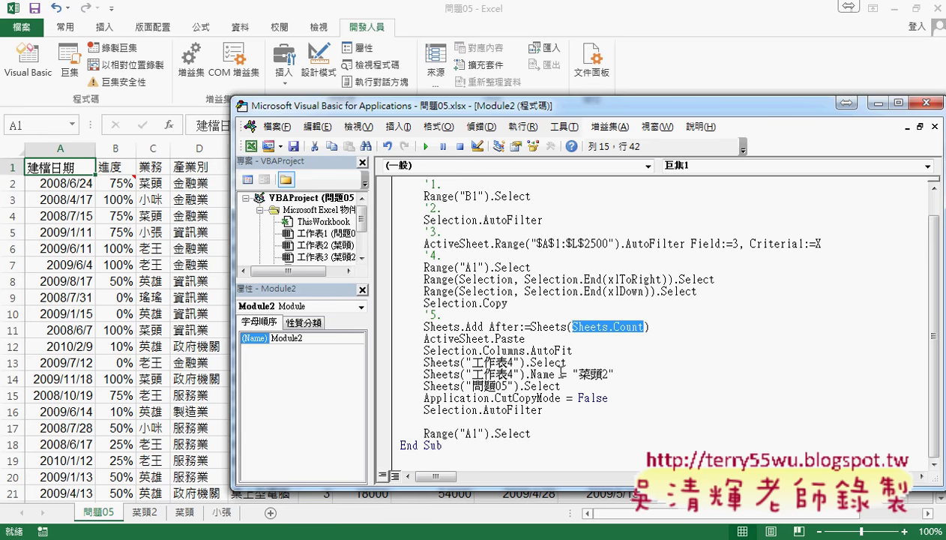
Delete the hard-coded Sheets("工作表4").Select line
{"action": "left_click_drag", "start_coordinate": [424, 362], "coordinate": [575, 368]}
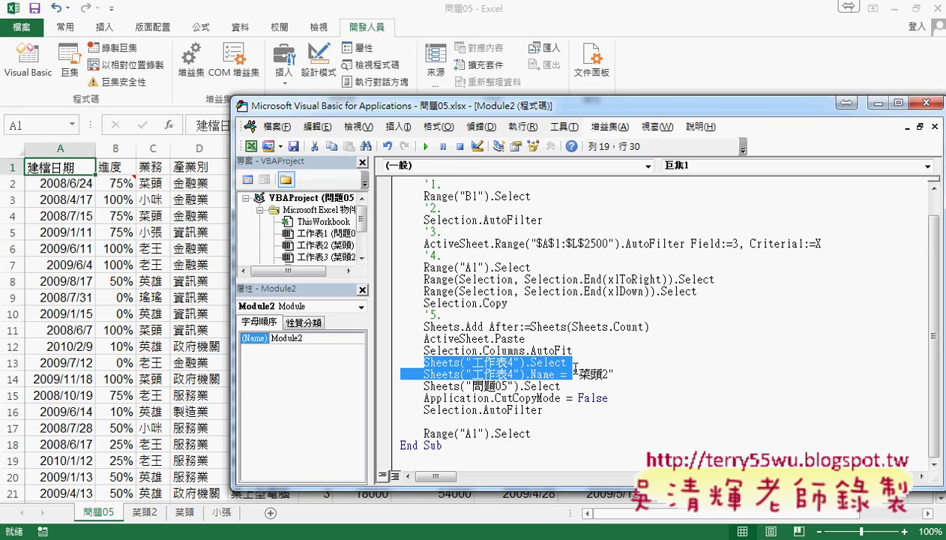
{"action": "left_click_drag", "start_coordinate": [576, 368], "coordinate": [618, 374]}
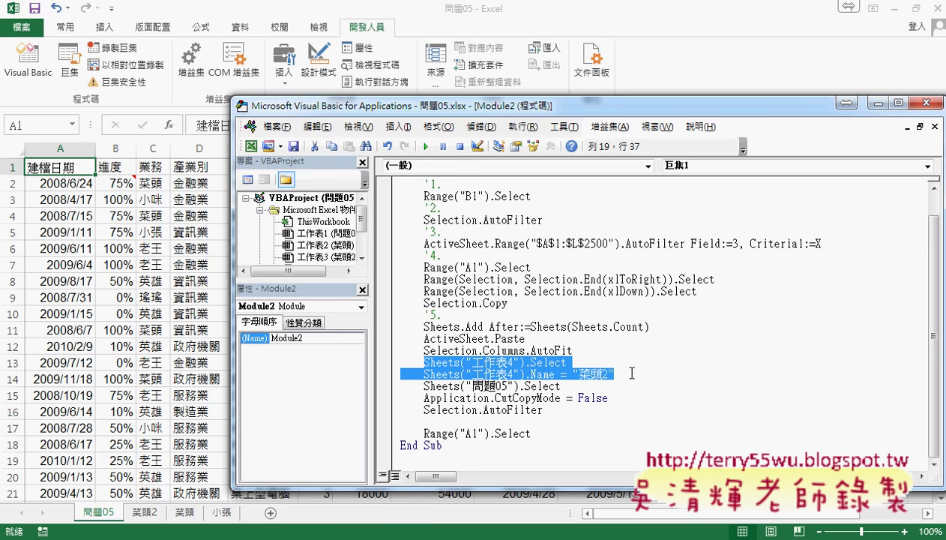
{"action": "left_click", "coordinate": [561, 362]}
{"action": "double_click", "coordinate": [561, 362]}
{"action": "left_click", "coordinate": [392, 364]}
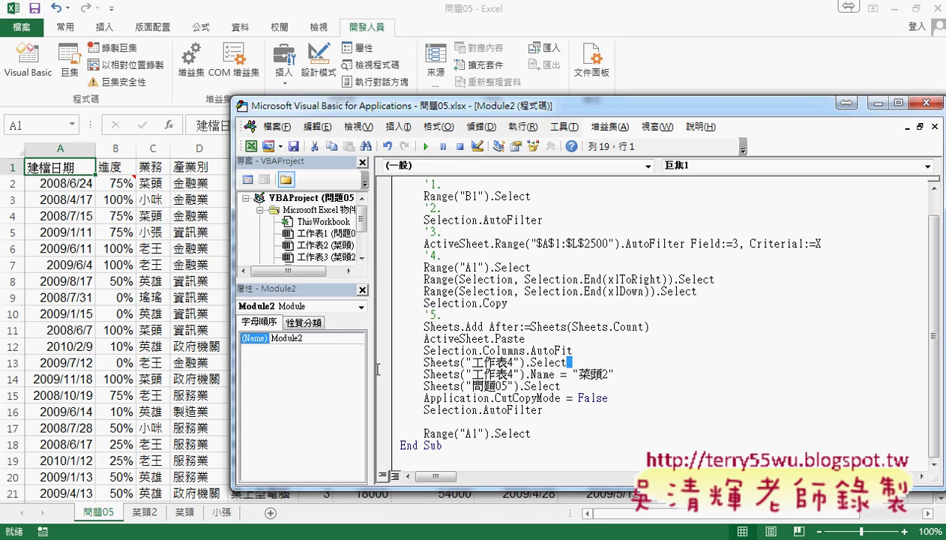
{"action": "left_click", "coordinate": [380, 360]}
{"action": "key", "text": "Delete"}
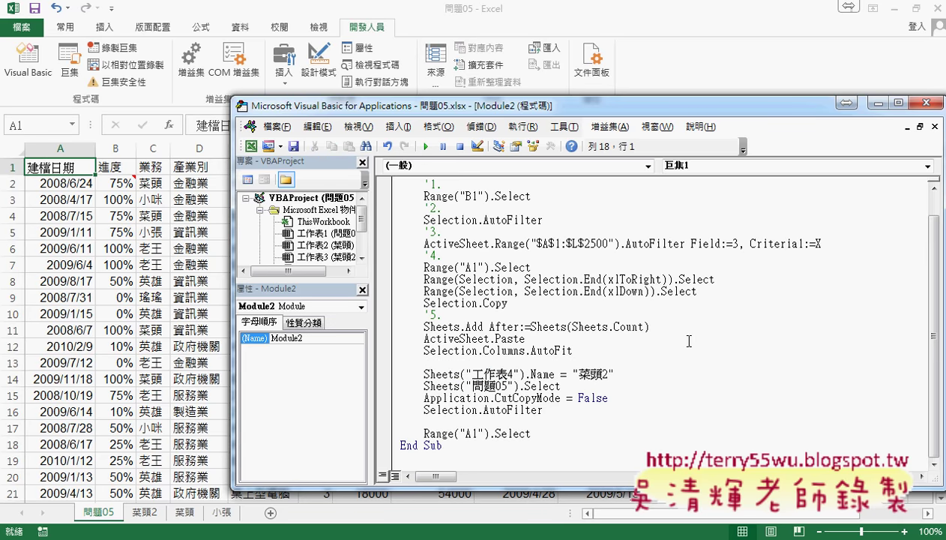
Delete the .Name = "菜頭2" rename line and add a blank line after Sheets.Add
{"action": "mouse_move", "coordinate": [628, 377]}
{"action": "left_mouse_down"}
{"action": "mouse_move", "coordinate": [375, 367]}
{"action": "mouse_move", "coordinate": [620, 380]}
{"action": "left_mouse_up"}
{"action": "left_click", "coordinate": [621, 375]}
{"action": "left_click_drag", "start_coordinate": [632, 378], "coordinate": [381, 360]}
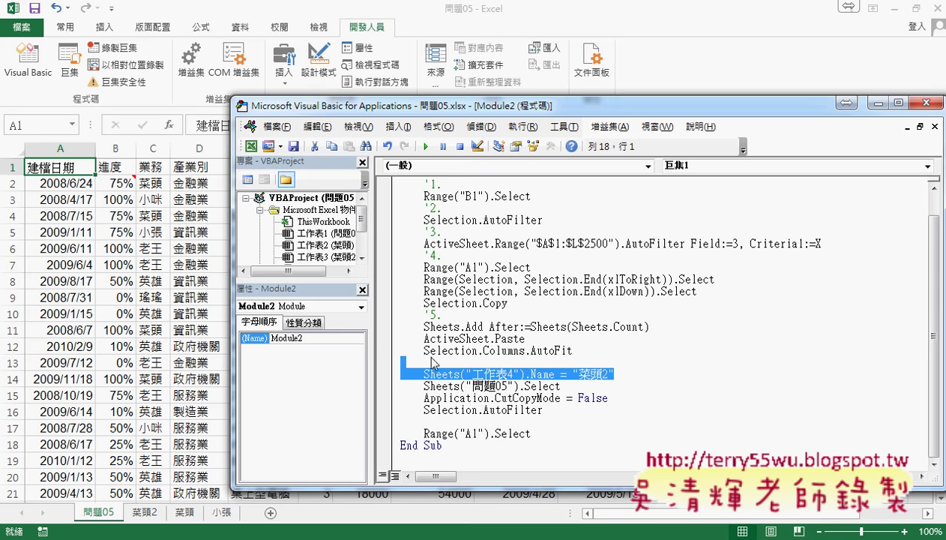
{"action": "key", "text": "Delete"}
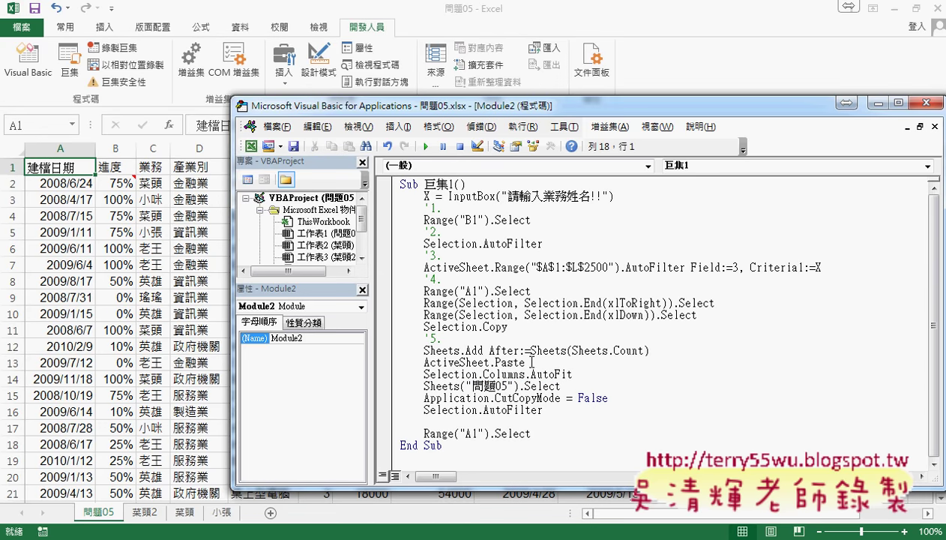
{"action": "left_click", "coordinate": [668, 349]}
{"action": "key", "text": "Return"}
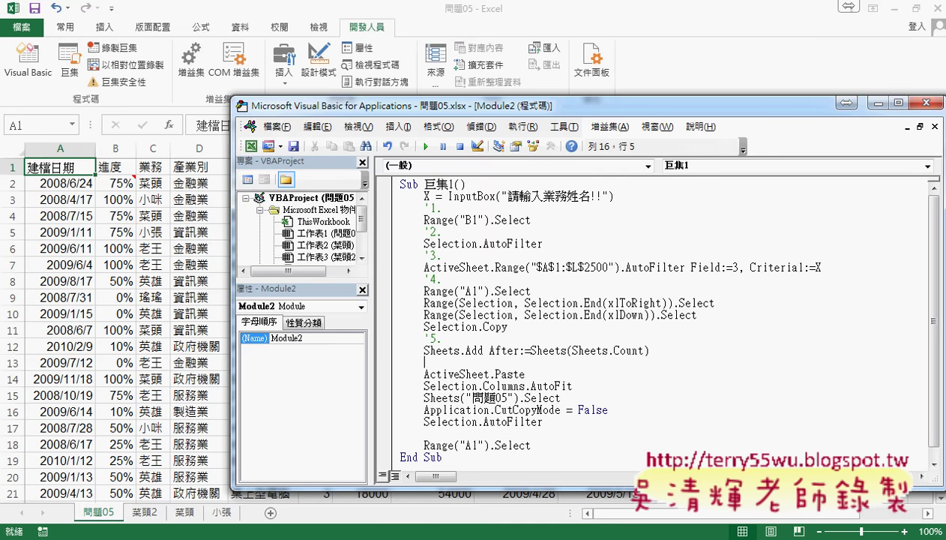
{"action": "left_click", "coordinate": [271, 515]}
{"action": "left_click", "coordinate": [271, 515]}
{"action": "left_click_drag", "start_coordinate": [170, 514], "coordinate": [307, 514]}
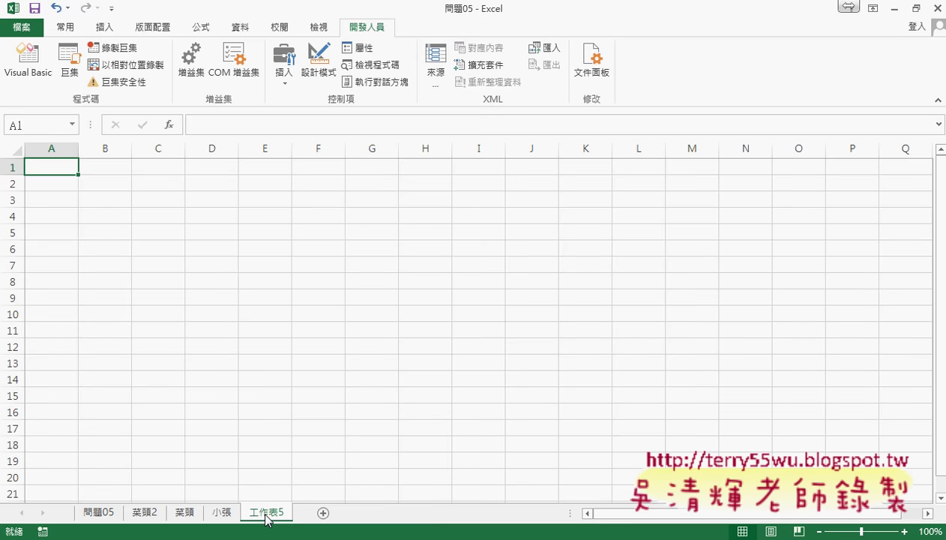
{"action": "right_click", "coordinate": [268, 517]}
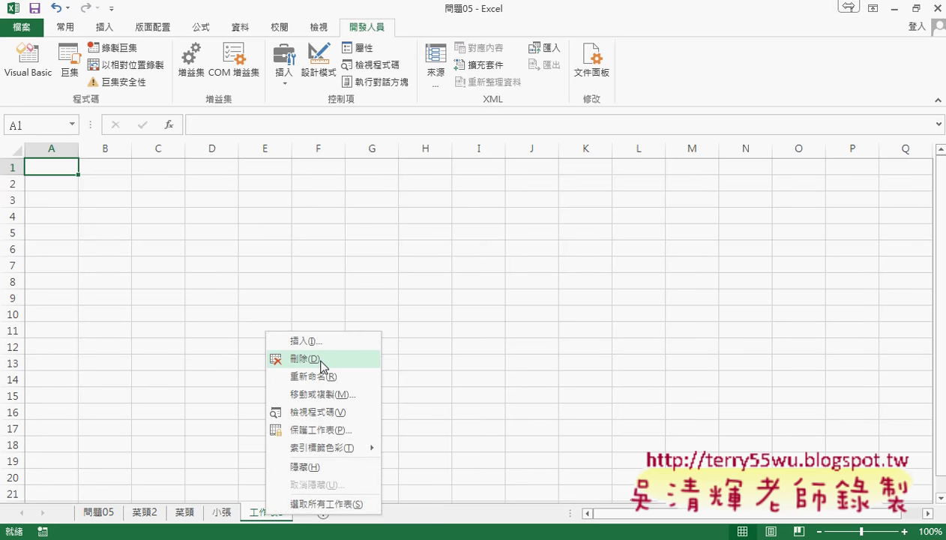
{"action": "left_click", "coordinate": [285, 358]}
{"action": "left_click", "coordinate": [447, 321]}
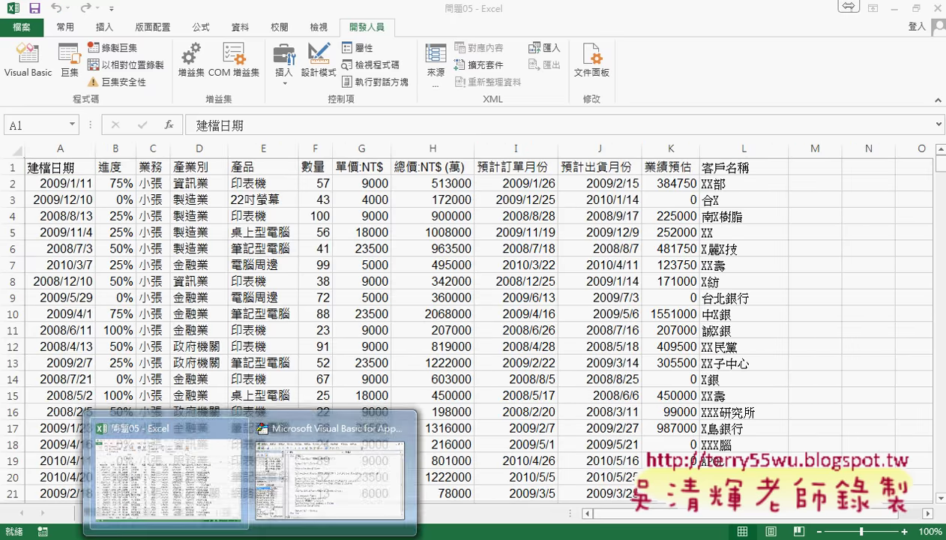
{"action": "left_click", "coordinate": [323, 465]}
{"action": "scroll", "coordinate": [660, 334], "scroll_direction": "down", "scroll_amount": 1}
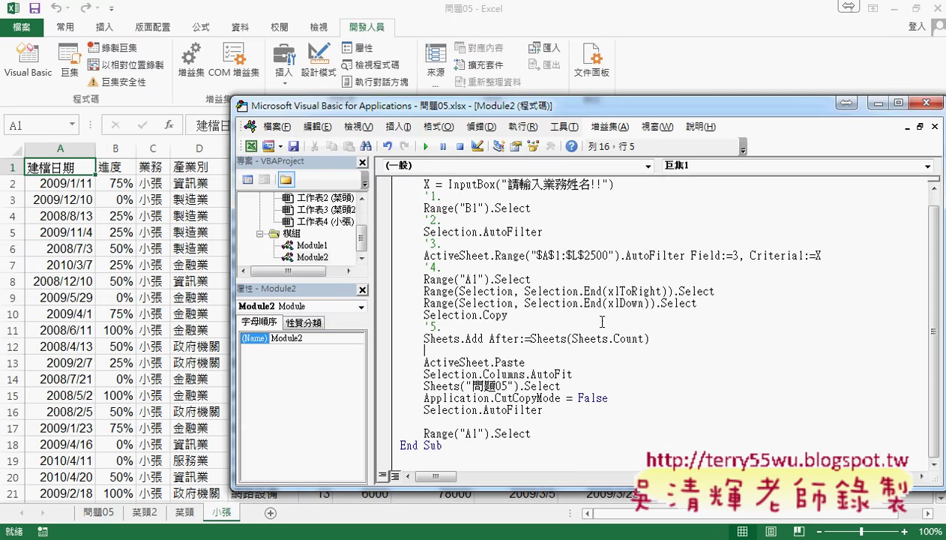
Write Sheets(Sheets.Count).Name = X on the blank line below Sheets.Add
{"action": "left_click_drag", "start_coordinate": [531, 338], "coordinate": [650, 339]}
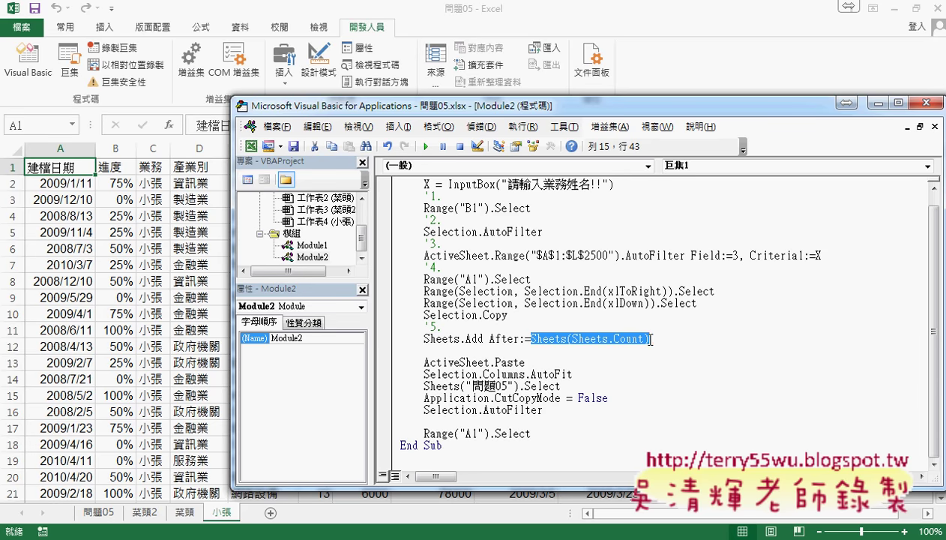
{"action": "left_click_drag", "start_coordinate": [647, 339], "coordinate": [449, 353]}
{"action": "left_click_drag", "start_coordinate": [449, 353], "coordinate": [450, 353]}
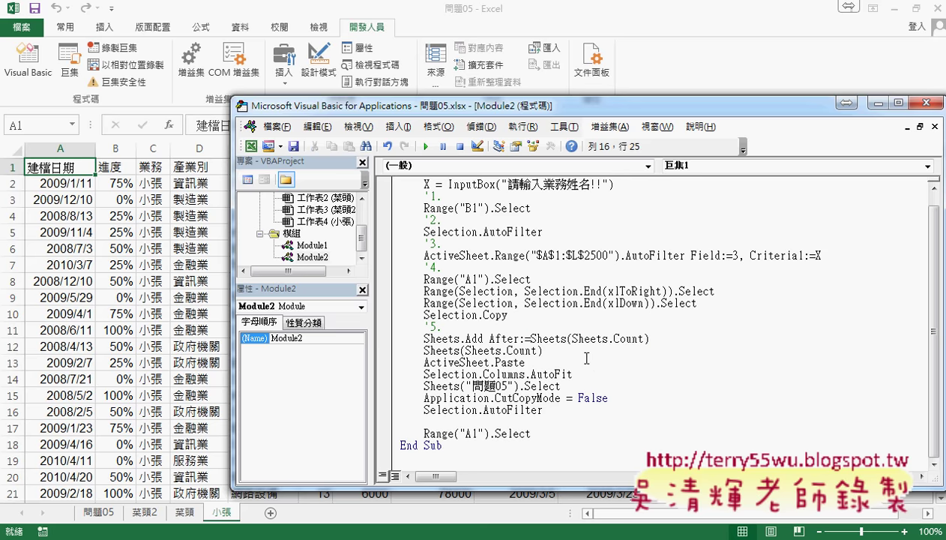
{"action": "type", "text": "."}
{"action": "type", "text": "na"}
{"action": "type", "text": "me"}
{"action": "type", "text": "="}
{"action": "type", "text": "X"}
{"action": "left_click", "coordinate": [821, 256]}
Compare the X in the filter and InputBox, then start a new line after the renaming statement
{"action": "double_click", "coordinate": [819, 256]}
{"action": "double_click", "coordinate": [427, 182]}
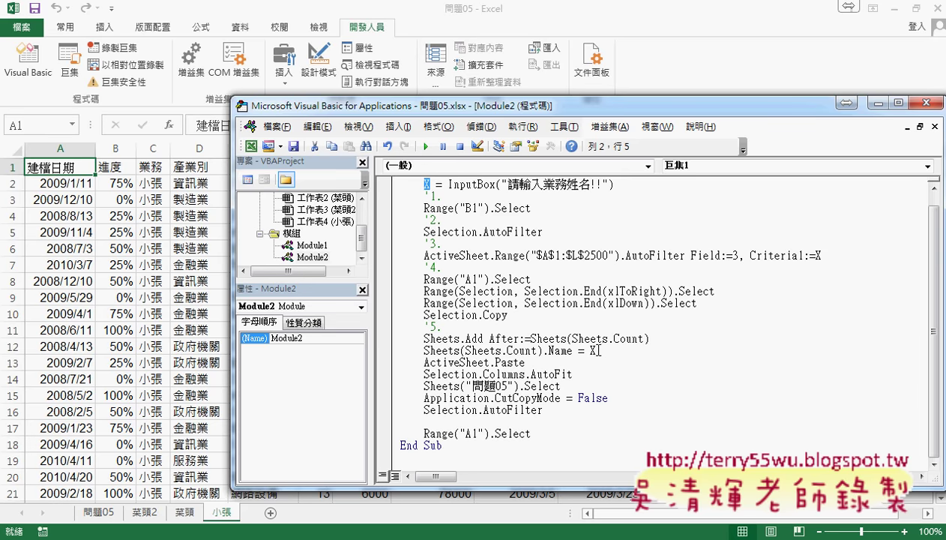
{"action": "left_click", "coordinate": [635, 338]}
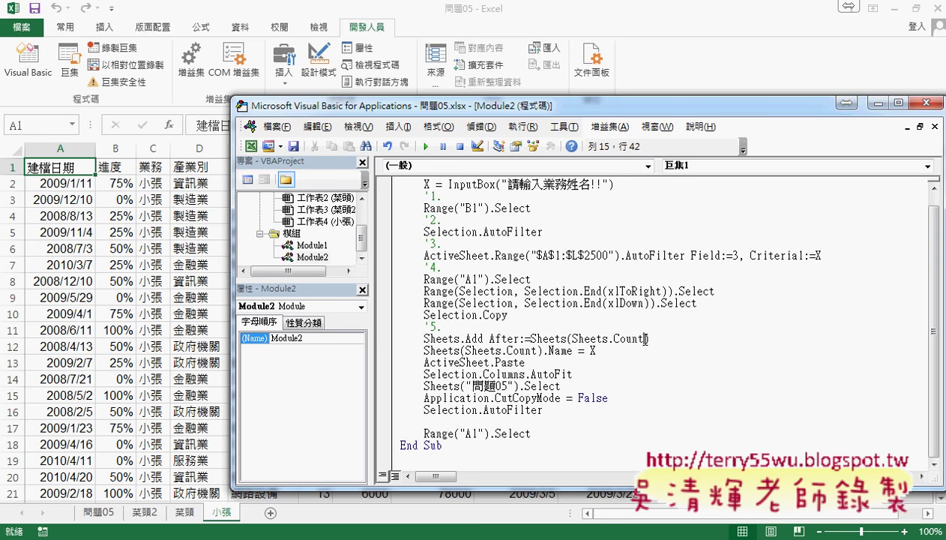
{"action": "left_click_drag", "start_coordinate": [622, 349], "coordinate": [425, 350]}
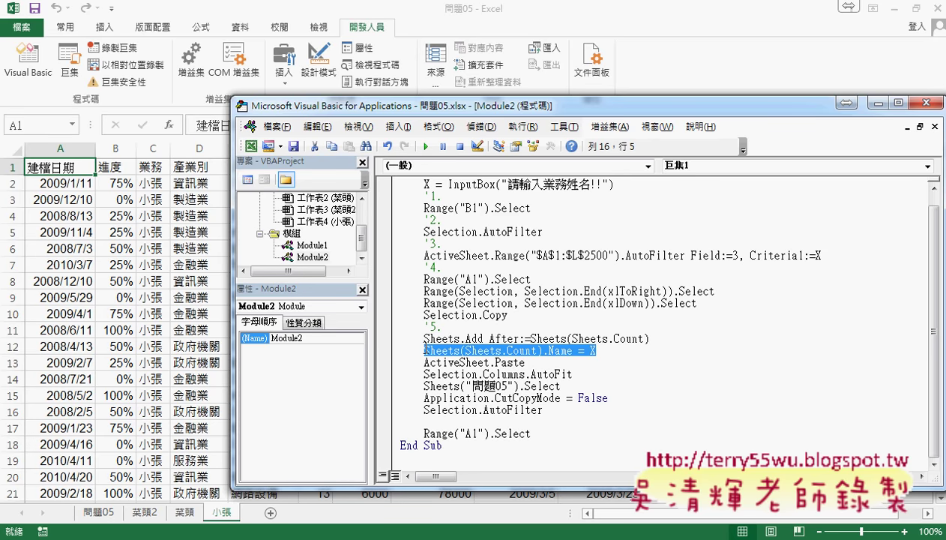
{"action": "left_click", "coordinate": [614, 351]}
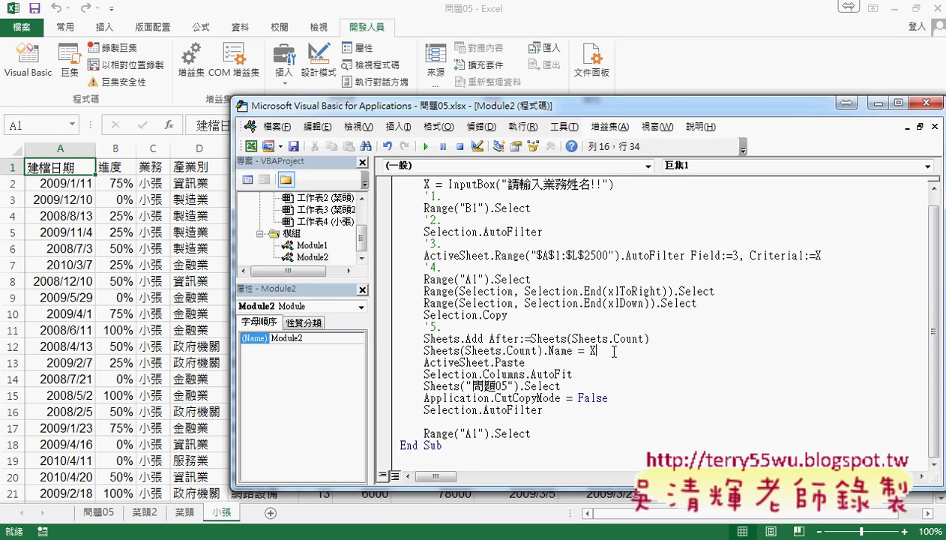
{"action": "key", "text": "Return"}
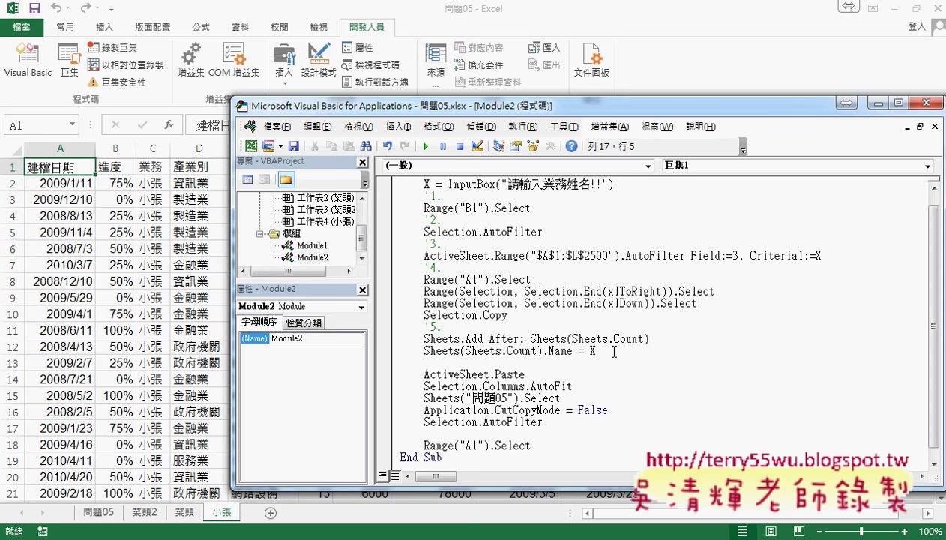
Add comments '6., 7. and 8. around the paste and AutoFit statements
{"action": "type", "text": "'6."}
{"action": "key", "text": "Down"}
{"action": "key", "text": "End"}
{"action": "key", "text": "Return"}
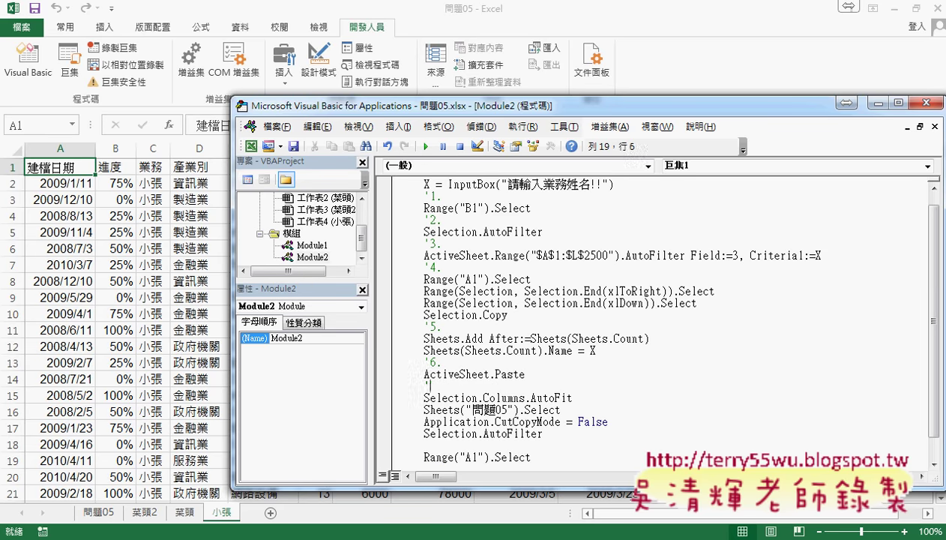
{"action": "type", "text": "7."}
{"action": "key", "text": "Down"}
{"action": "key", "text": "Return"}
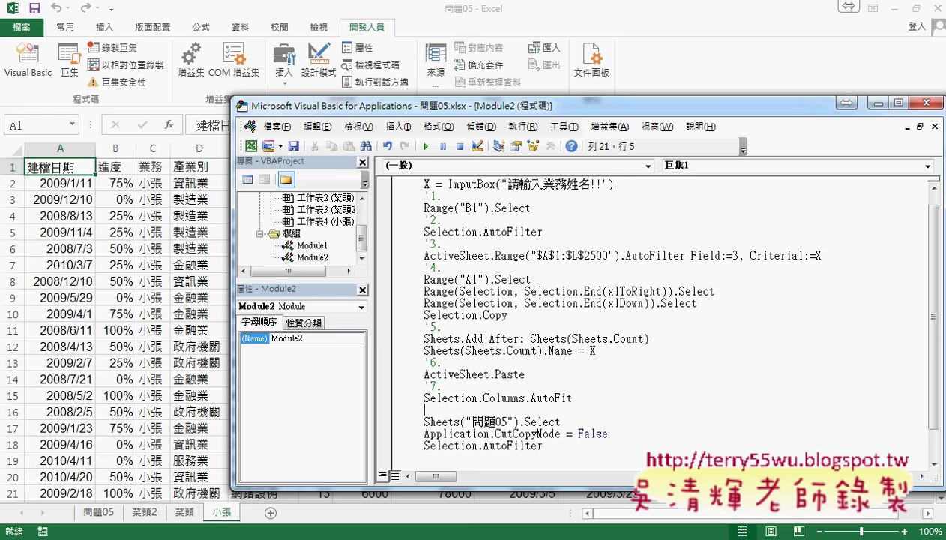
{"action": "type", "text": "8."}
Add '9. before Selection.AutoFilter and an indented '10 comment below it
{"action": "key", "text": "Down"}
{"action": "key", "text": "Down"}
{"action": "key", "text": "Down"}
{"action": "key", "text": "Down"}
{"action": "key", "text": "Up"}
{"action": "key", "text": "Up"}
{"action": "key", "text": "End"}
{"action": "key", "text": "Return"}
{"action": "type", "text": "'"}
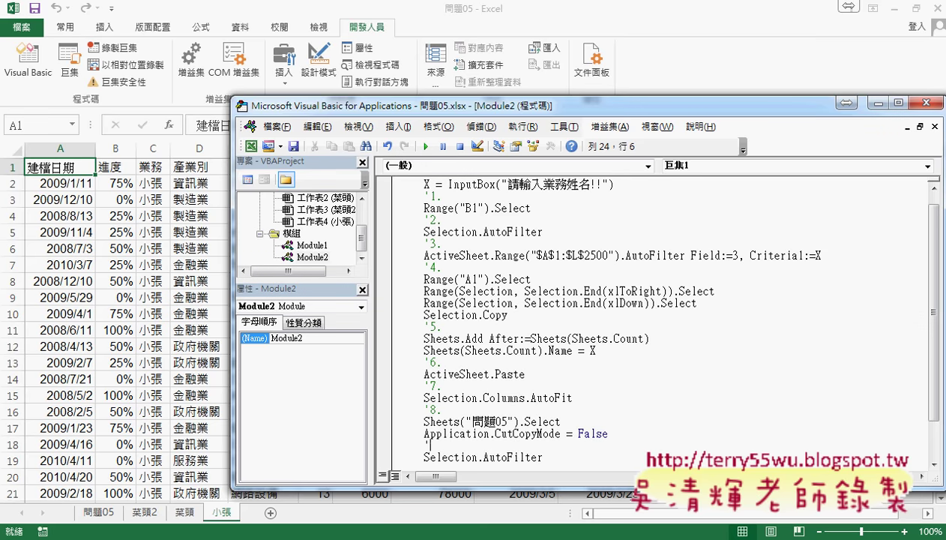
{"action": "type", "text": "9."}
{"action": "scroll", "coordinate": [701, 371], "scroll_direction": "down", "scroll_amount": 1}
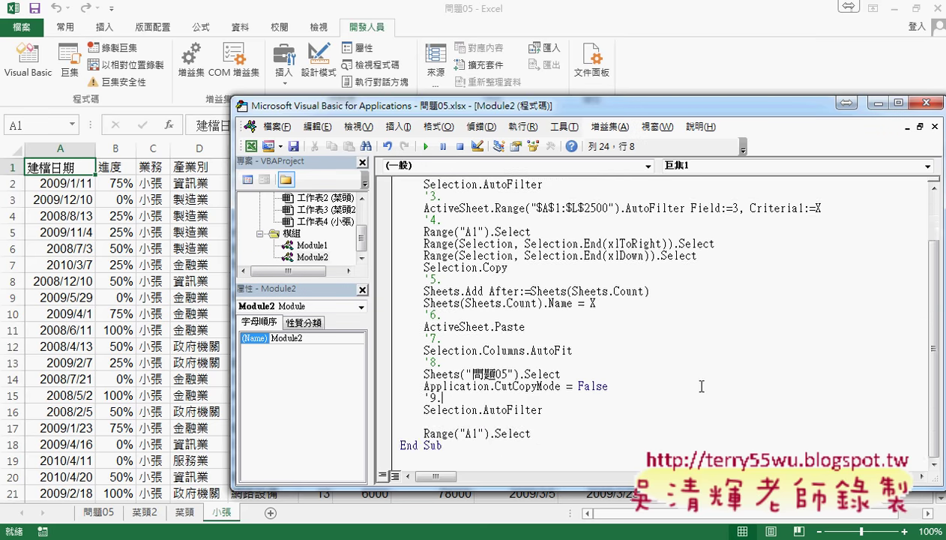
{"action": "left_click", "coordinate": [515, 420]}
{"action": "key", "text": "Tab"}
{"action": "type", "text": "'"}
{"action": "type", "text": "10"}
Enlarge the code window and highlight the InputBox statement and other lines to review them
{"action": "left_click_drag", "start_coordinate": [479, 94], "coordinate": [470, 14]}
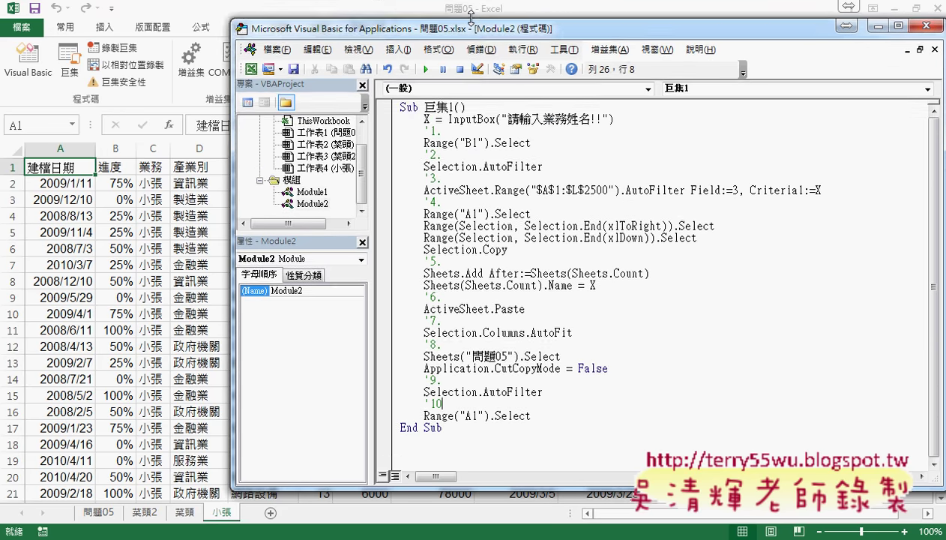
{"action": "left_click_drag", "start_coordinate": [423, 119], "coordinate": [615, 119]}
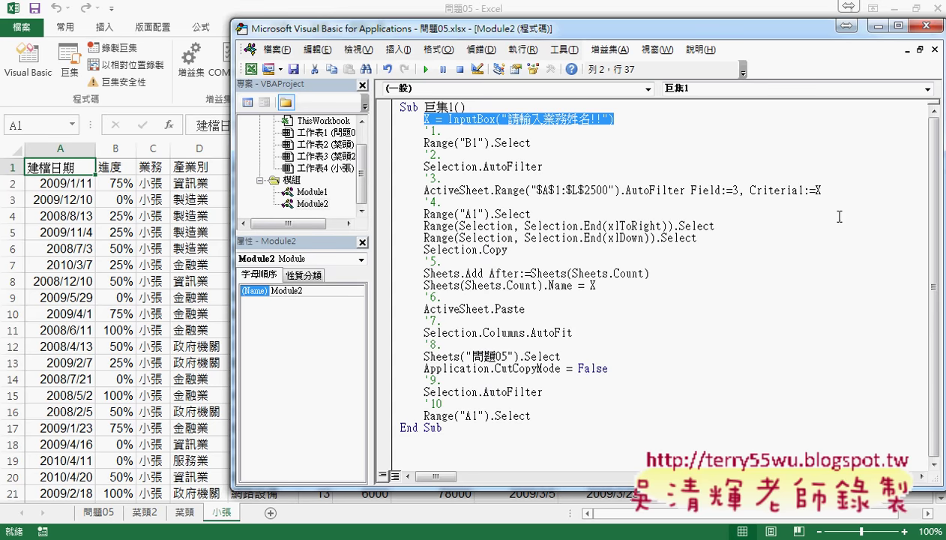
{"action": "left_click", "coordinate": [819, 191]}
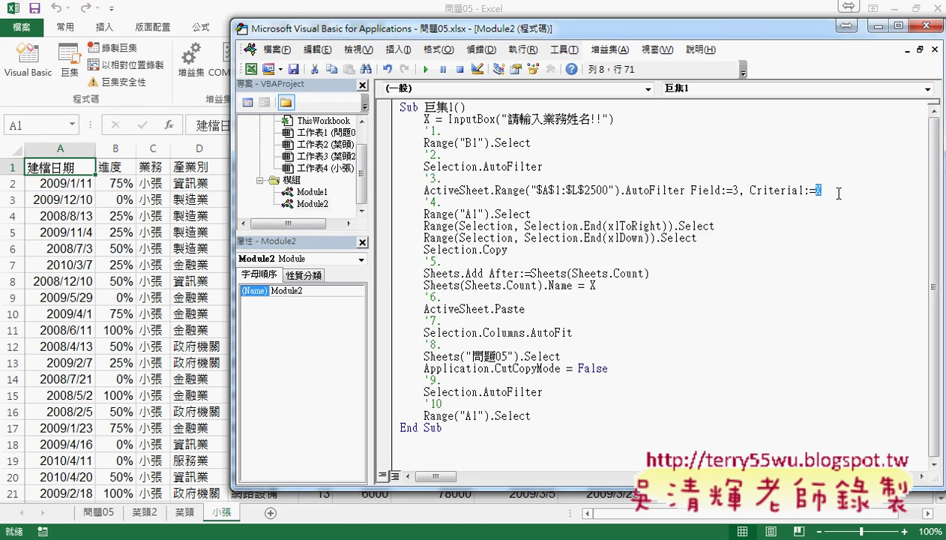
{"action": "mouse_move", "coordinate": [424, 128]}
{"action": "left_mouse_down"}
{"action": "mouse_move", "coordinate": [529, 131]}
{"action": "mouse_move", "coordinate": [431, 131]}
{"action": "left_mouse_up"}
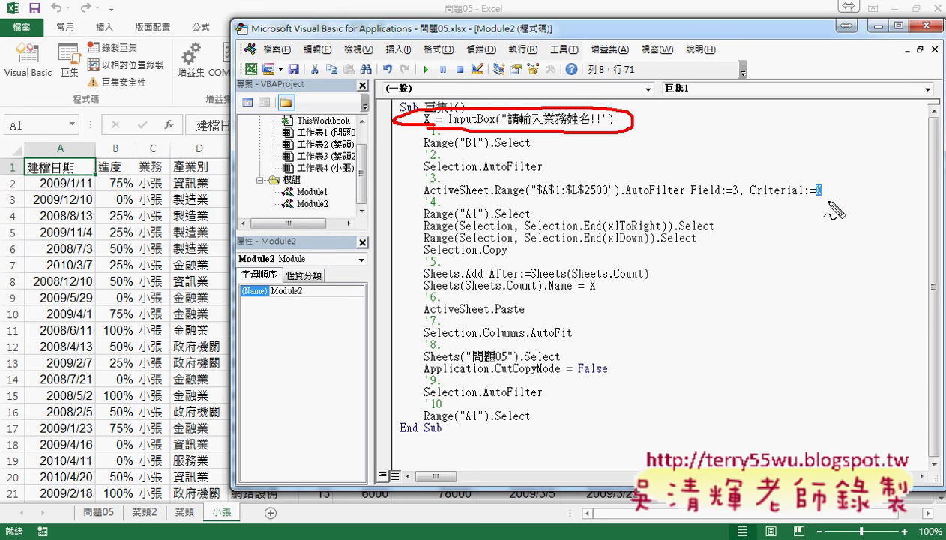
{"action": "left_click_drag", "start_coordinate": [823, 178], "coordinate": [821, 196]}
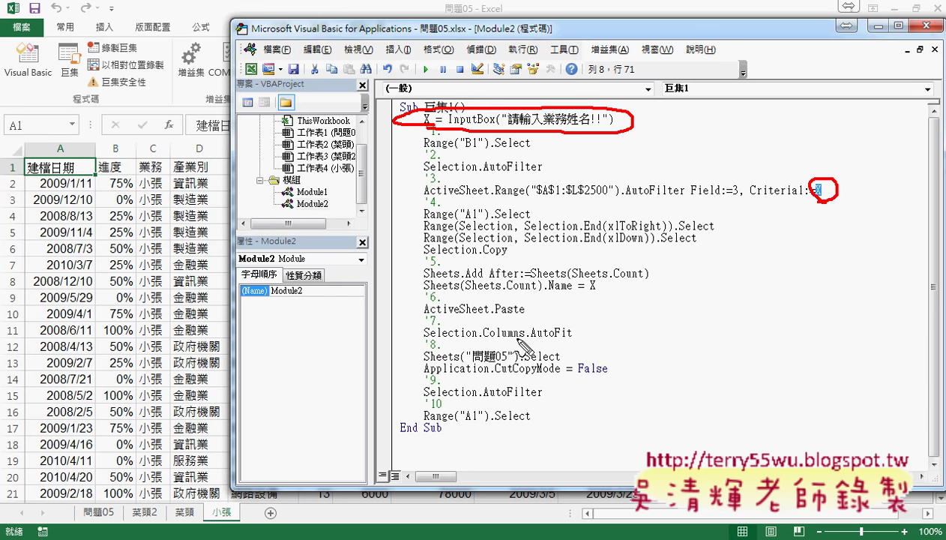
{"action": "mouse_move", "coordinate": [596, 296]}
{"action": "left_mouse_down"}
{"action": "mouse_move", "coordinate": [448, 296]}
{"action": "mouse_move", "coordinate": [403, 285]}
{"action": "mouse_move", "coordinate": [476, 268]}
{"action": "mouse_move", "coordinate": [641, 263]}
{"action": "mouse_move", "coordinate": [664, 281]}
{"action": "mouse_move", "coordinate": [607, 300]}
{"action": "left_mouse_up"}
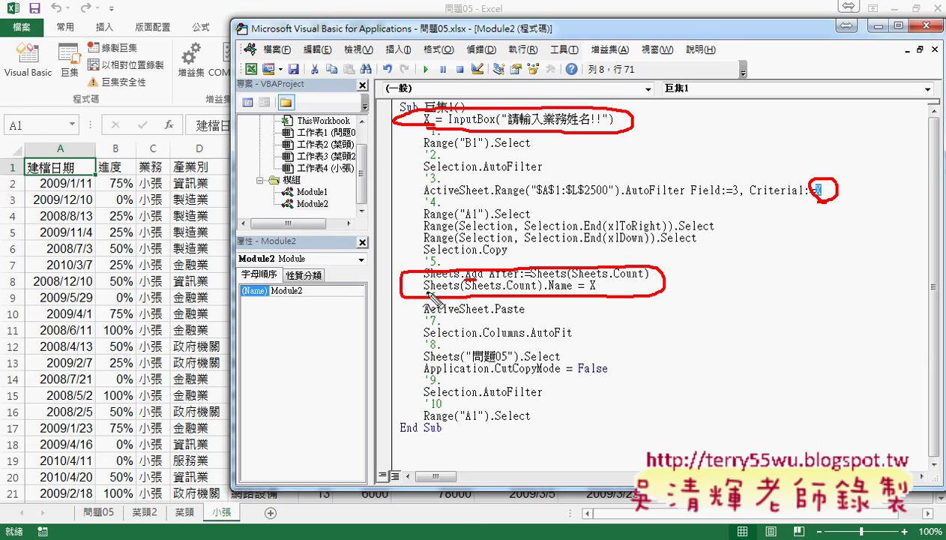
{"action": "left_click_drag", "start_coordinate": [545, 293], "coordinate": [570, 295]}
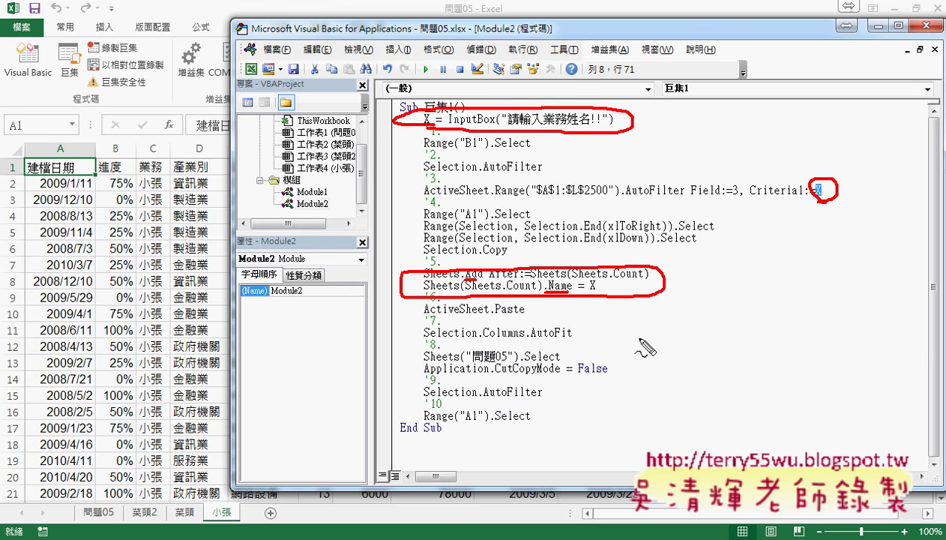
{"action": "key", "text": "Escape"}
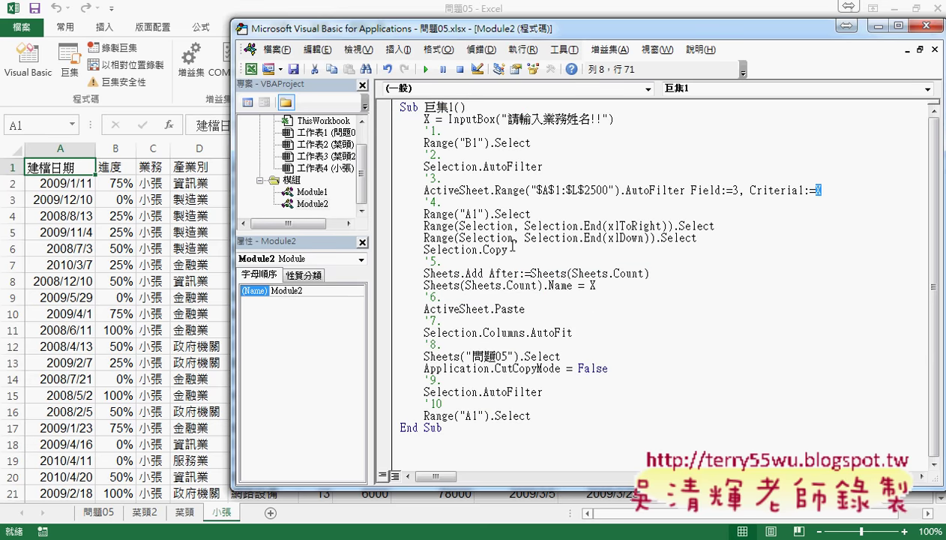
Run the macro with a salesperson's name entered and view the new sheet it creates
{"action": "left_click", "coordinate": [509, 249]}
{"action": "left_click", "coordinate": [428, 69]}
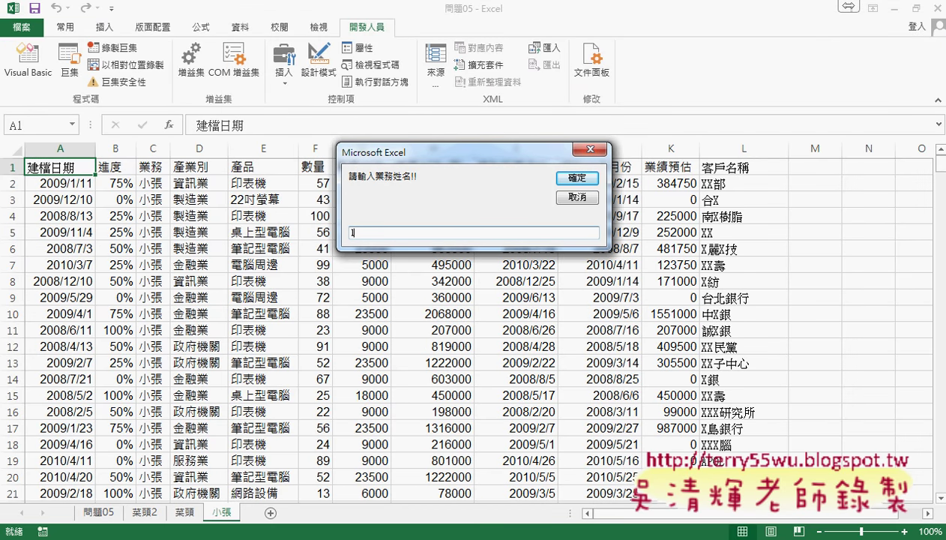
{"action": "type", "text": "孝王"}
{"action": "left_click", "coordinate": [585, 185]}
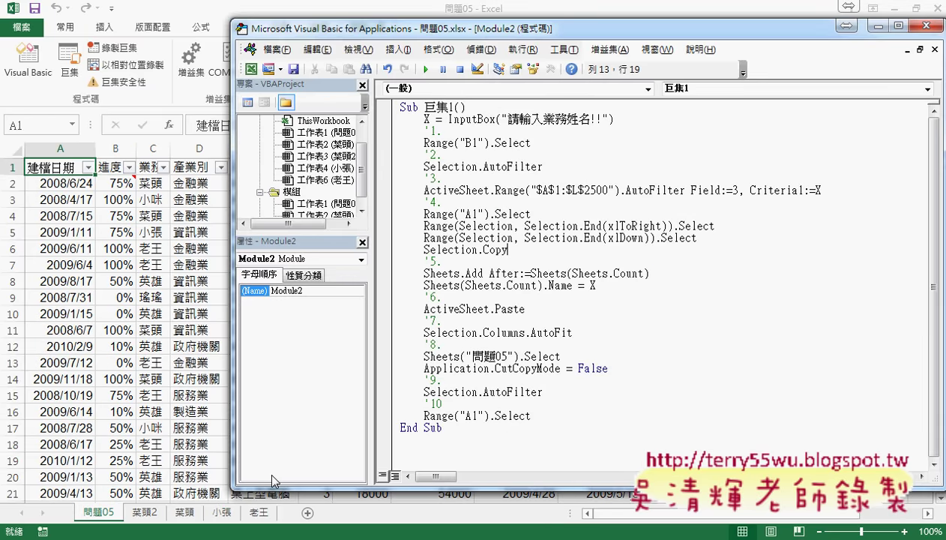
{"action": "left_click", "coordinate": [260, 513]}
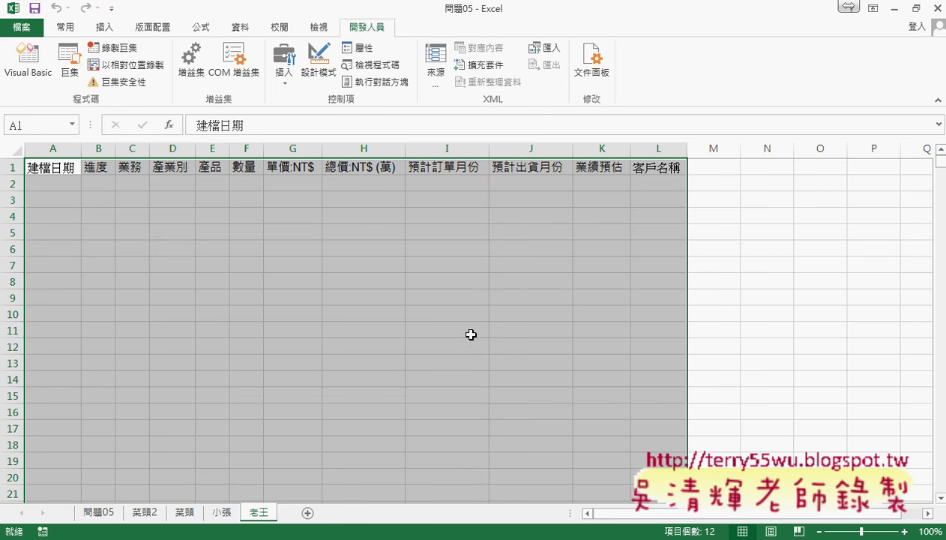
Compare it with 問題05, then delete the header-only test sheet
{"action": "left_click", "coordinate": [105, 513]}
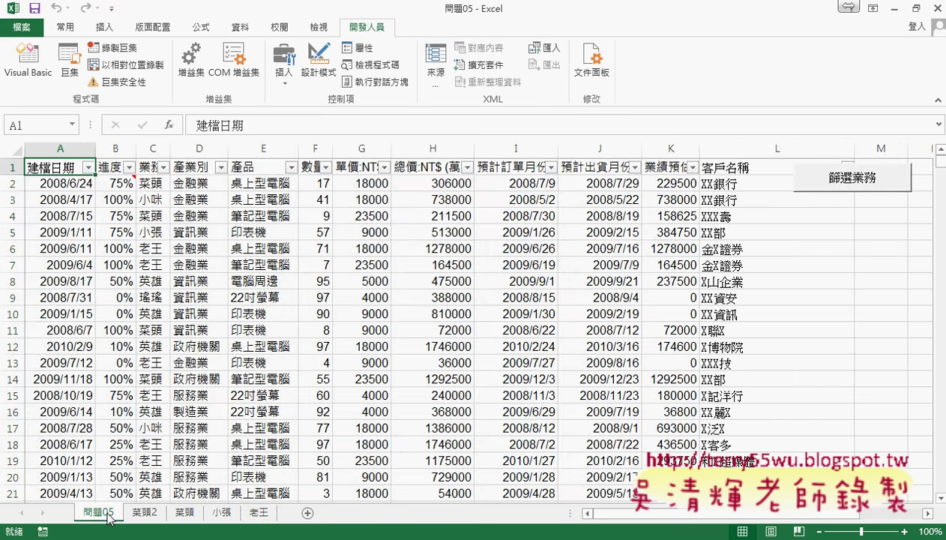
{"action": "left_click", "coordinate": [259, 514]}
{"action": "right_click", "coordinate": [260, 514]}
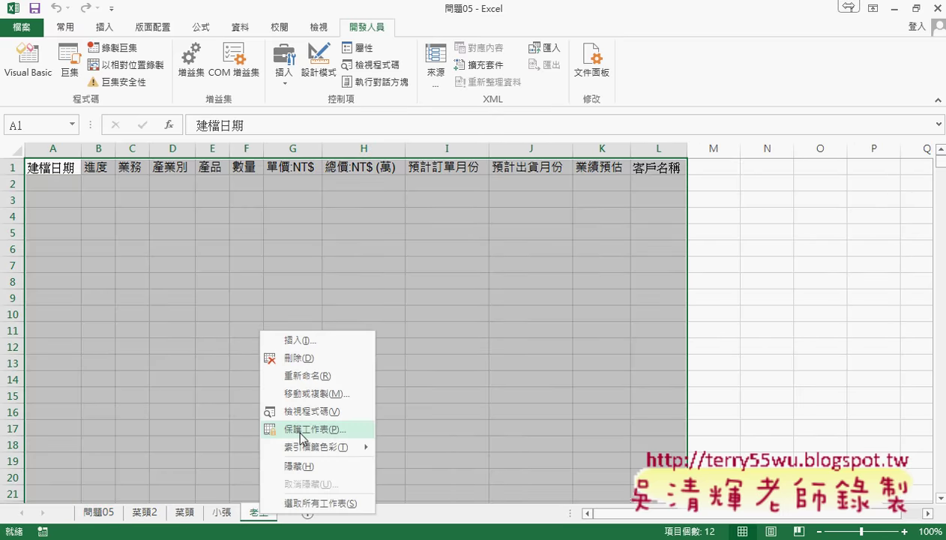
{"action": "left_click", "coordinate": [304, 359]}
{"action": "left_click", "coordinate": [441, 428]}
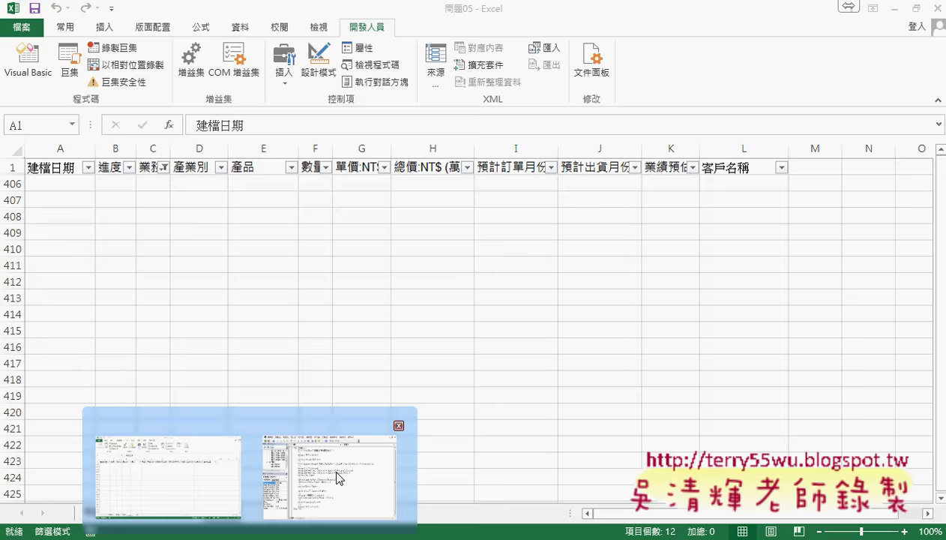
Set a breakpoint on the AutoFilter line and rerun the macro from 問題05 with a salesperson's name
{"action": "left_click", "coordinate": [331, 463]}
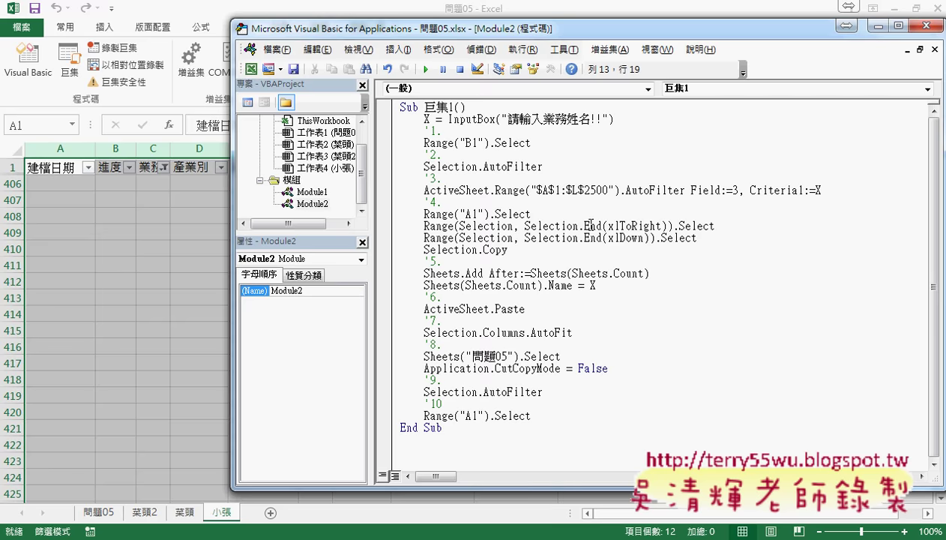
{"action": "left_click", "coordinate": [383, 191]}
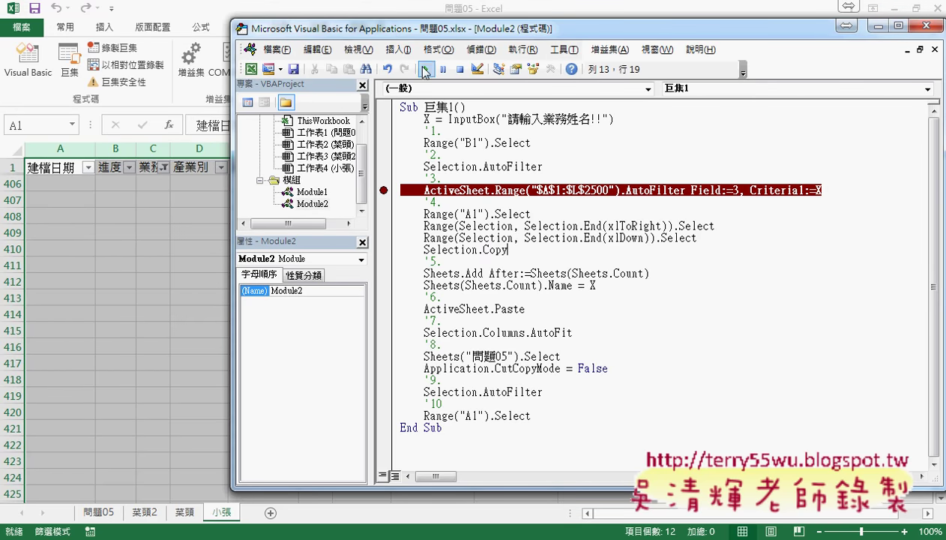
{"action": "left_click", "coordinate": [105, 513]}
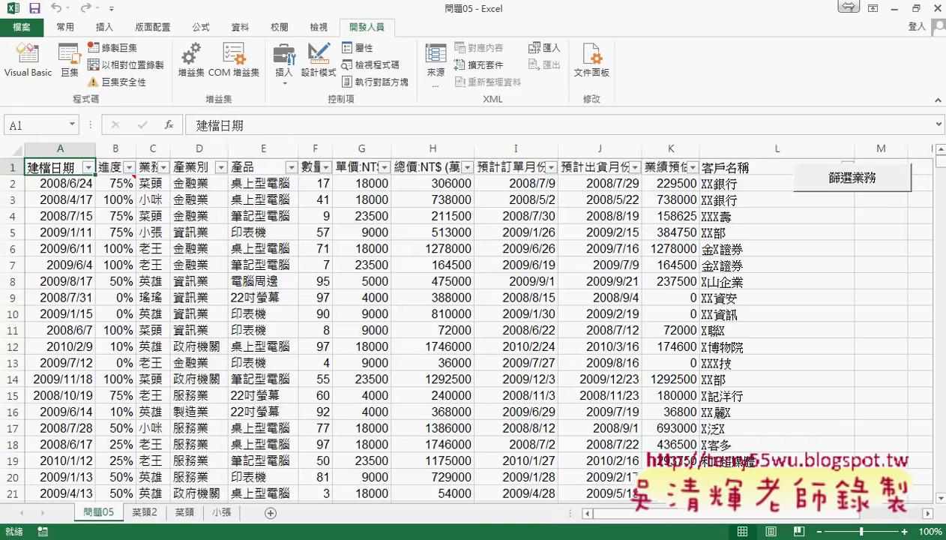
{"action": "left_click", "coordinate": [331, 463]}
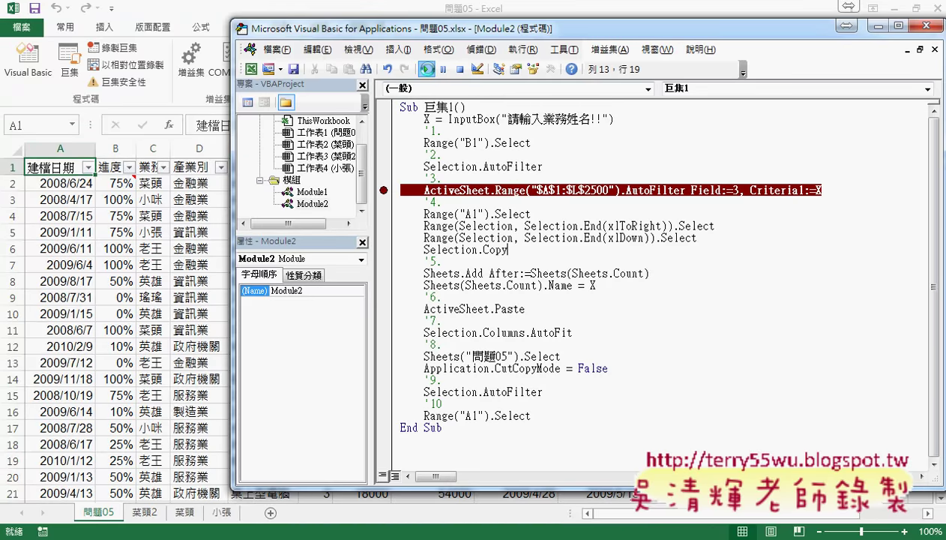
{"action": "left_click", "coordinate": [425, 69]}
{"action": "type", "text": "老王"}
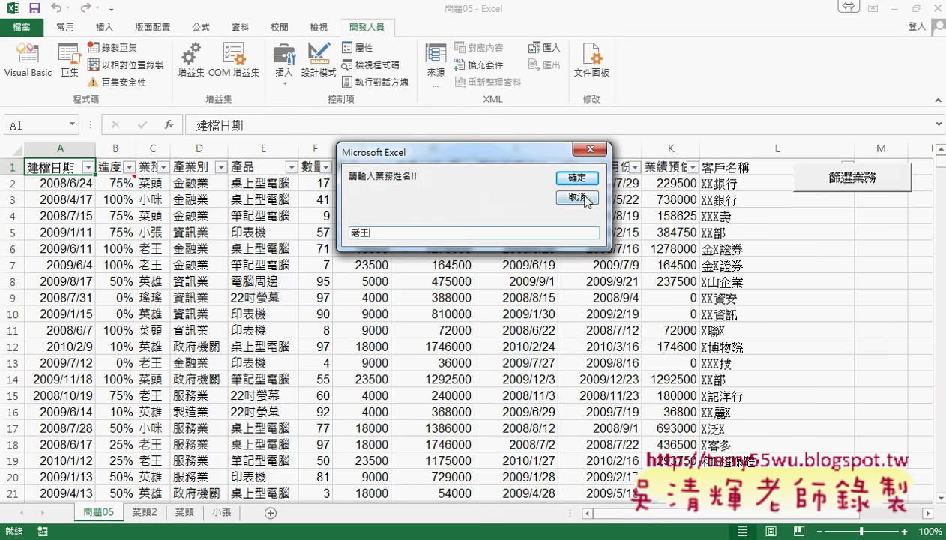
{"action": "left_click", "coordinate": [575, 180]}
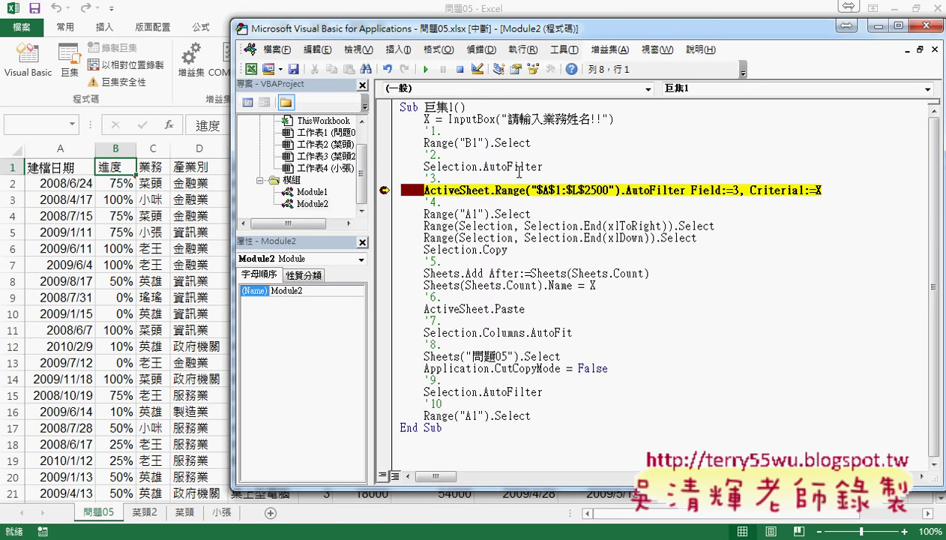
Step with F8 through the filter, A1 selection, data-range selection and copy
{"action": "key", "text": "F8"}
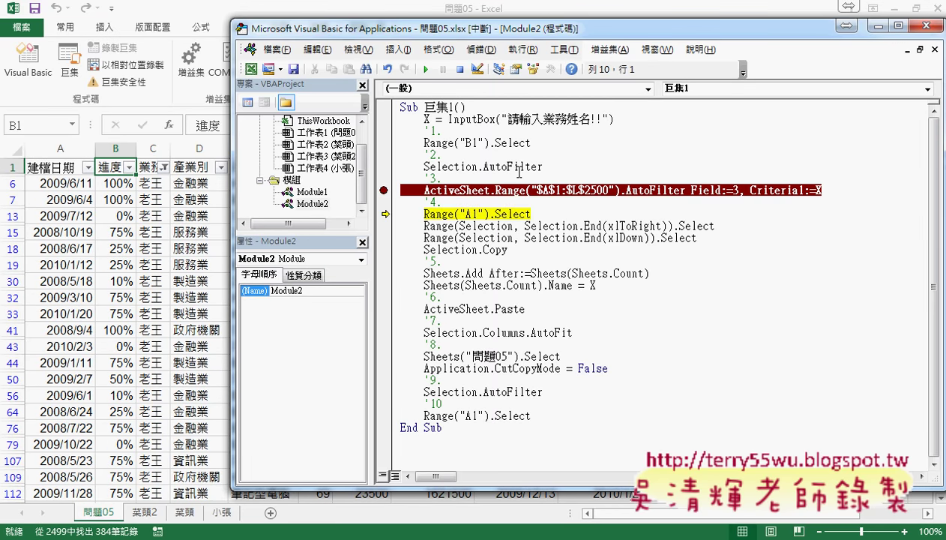
{"action": "key", "text": "F8"}
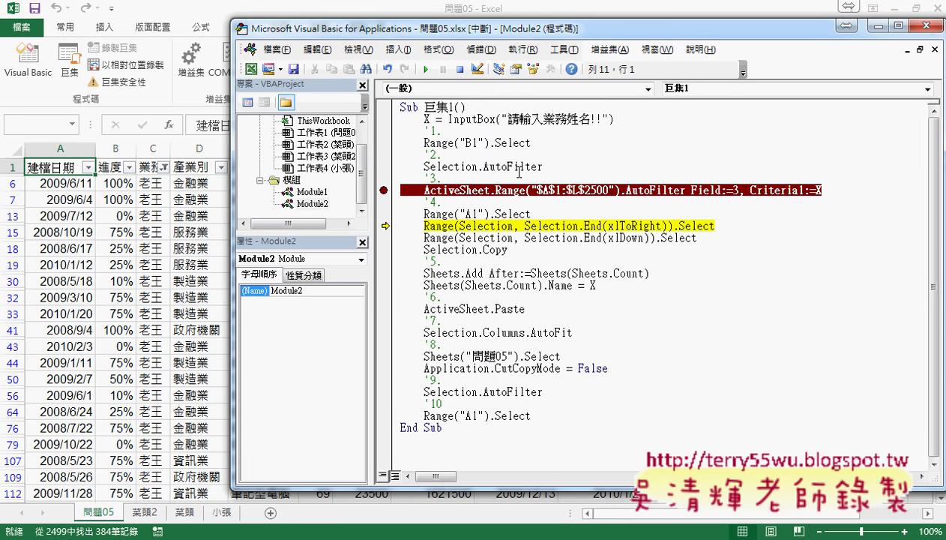
{"action": "key", "text": "F8"}
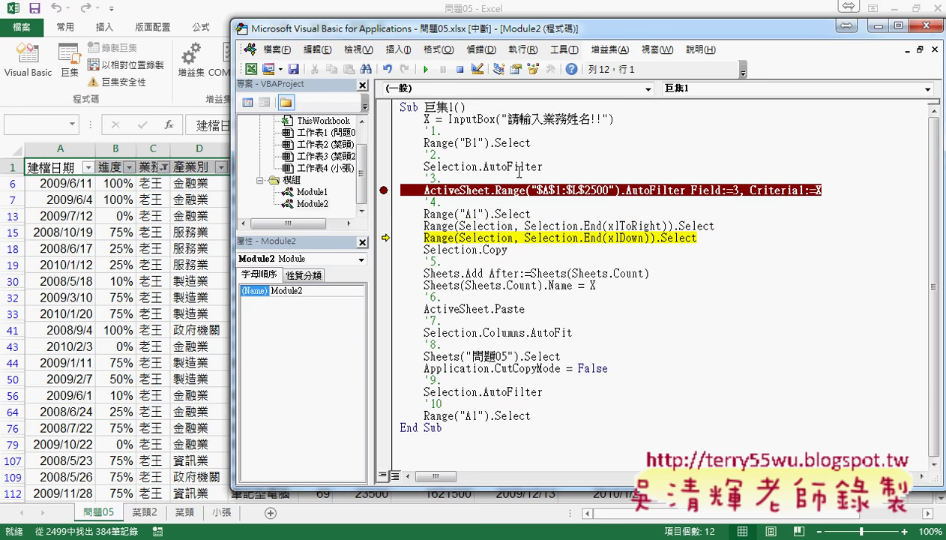
{"action": "key", "text": "F8"}
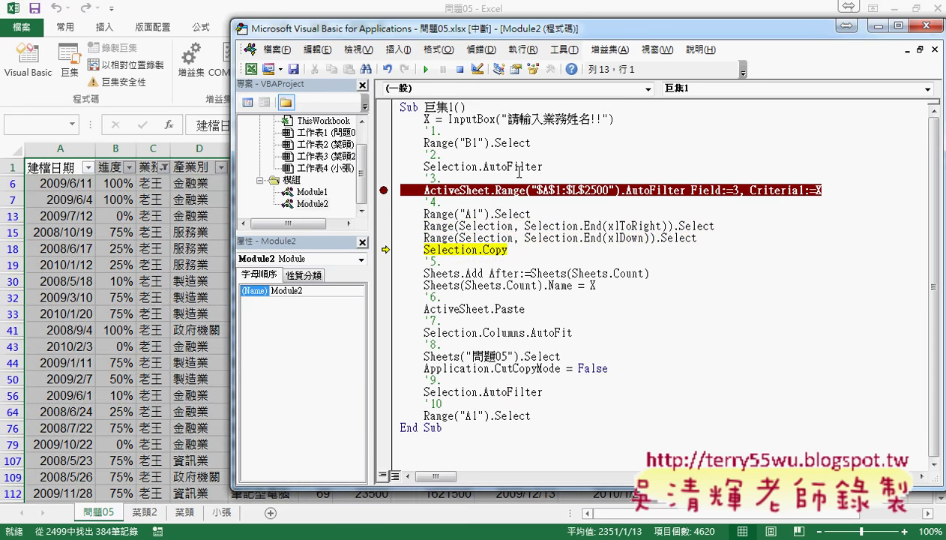
{"action": "key", "text": "F8"}
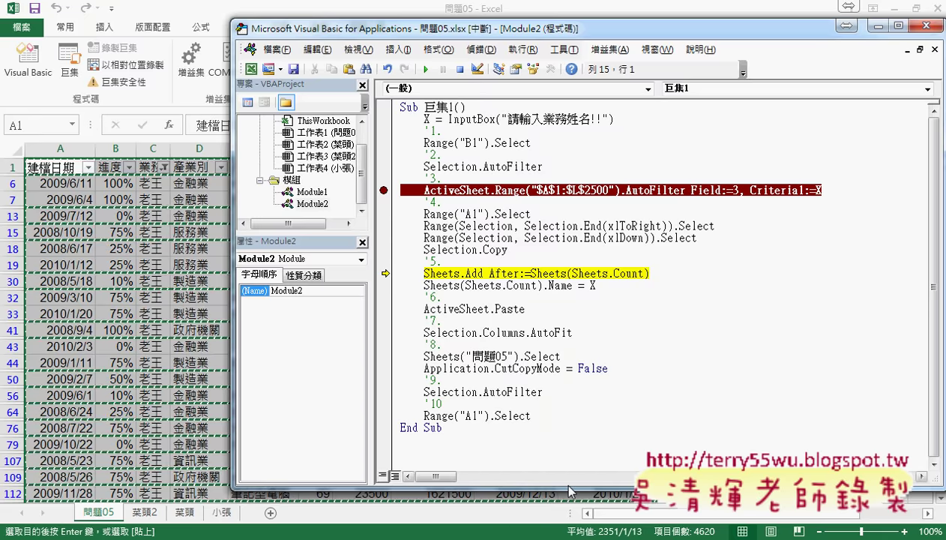
Step through adding the last sheet, naming it after the salesperson, pasting and autofitting columns
{"action": "left_click_drag", "start_coordinate": [569, 491], "coordinate": [568, 455]}
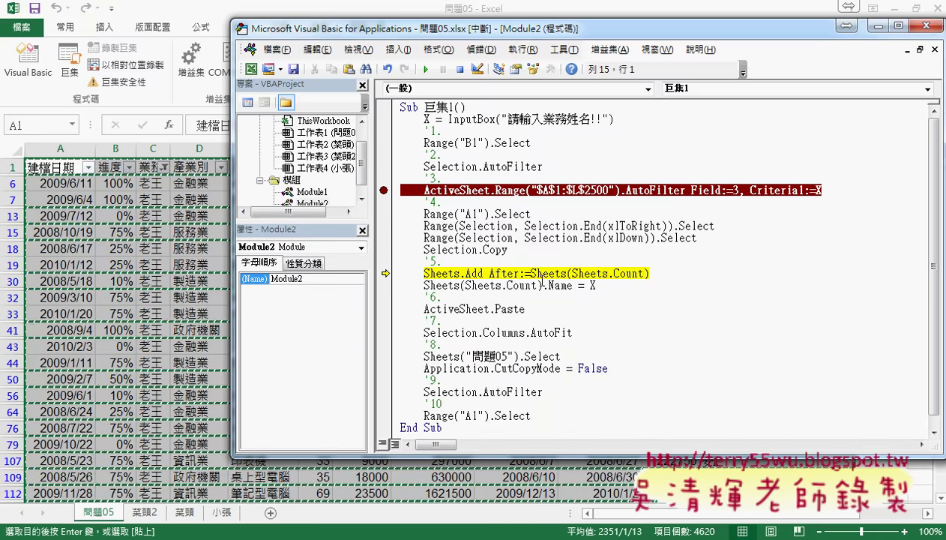
{"action": "key", "text": "F8"}
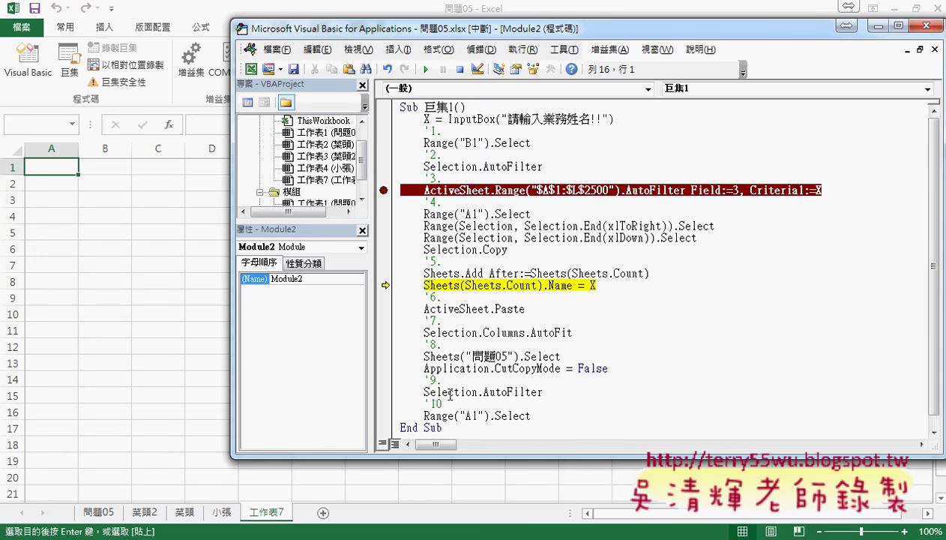
{"action": "key", "text": "F8"}
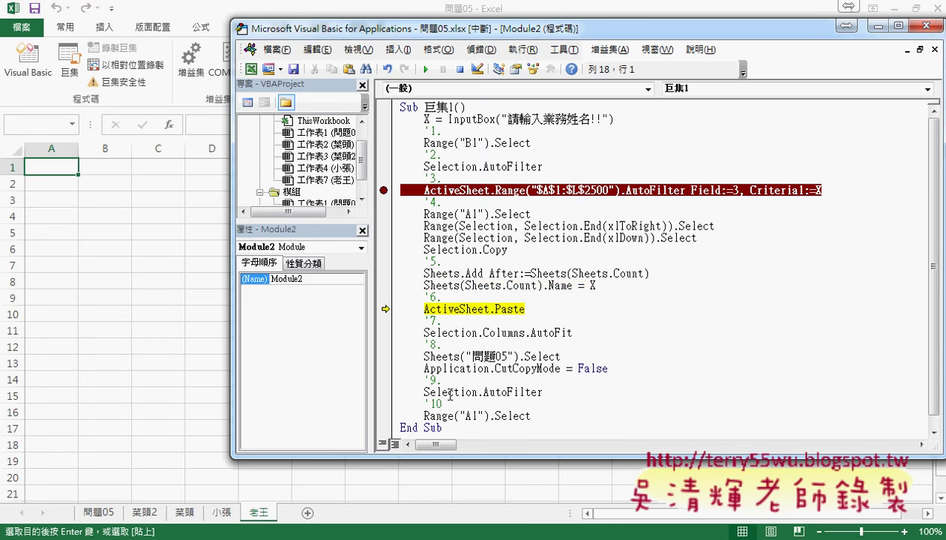
{"action": "key", "text": "F8"}
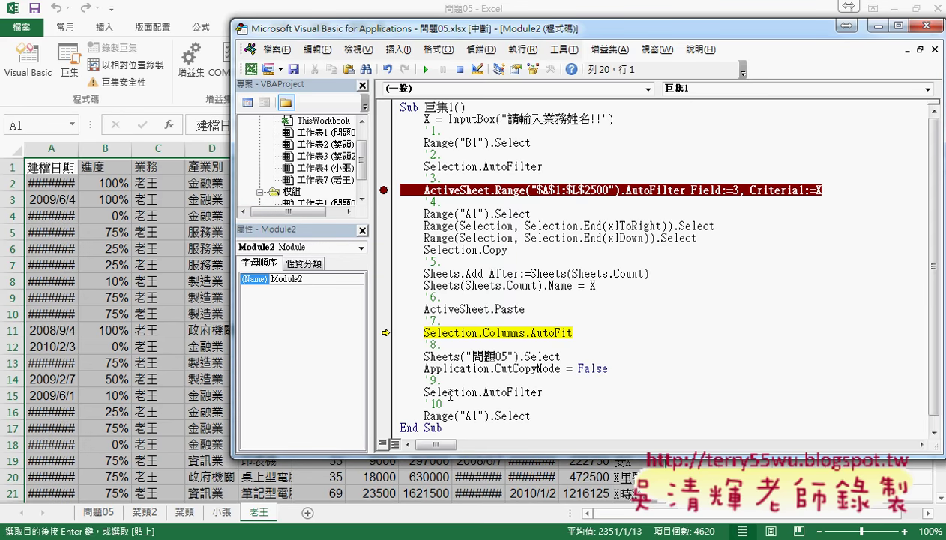
{"action": "key", "text": "F8"}
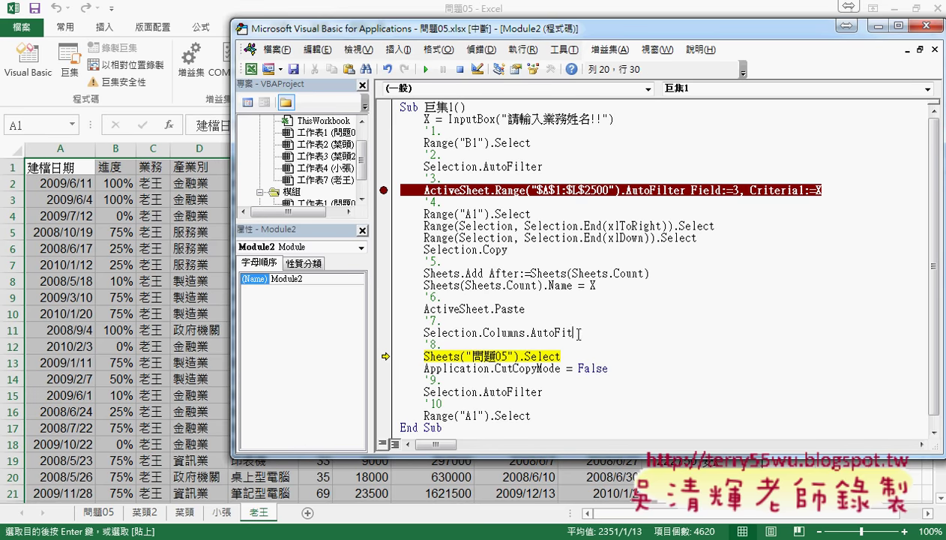
Shorten the autofit line to Columns.AutoFit and step back to the 問題05 sheet
{"action": "left_click_drag", "start_coordinate": [572, 332], "coordinate": [485, 335]}
{"action": "left_click_drag", "start_coordinate": [424, 332], "coordinate": [483, 332]}
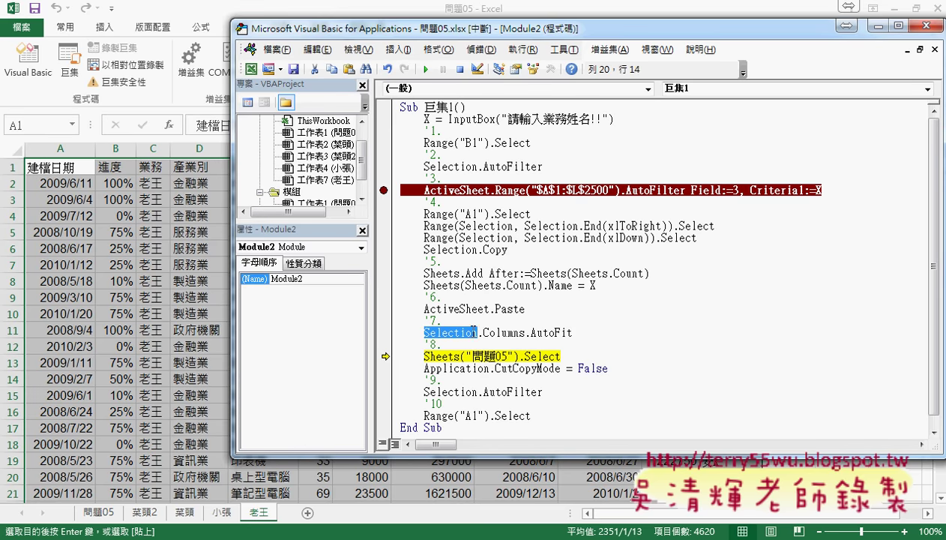
{"action": "key", "text": "Delete"}
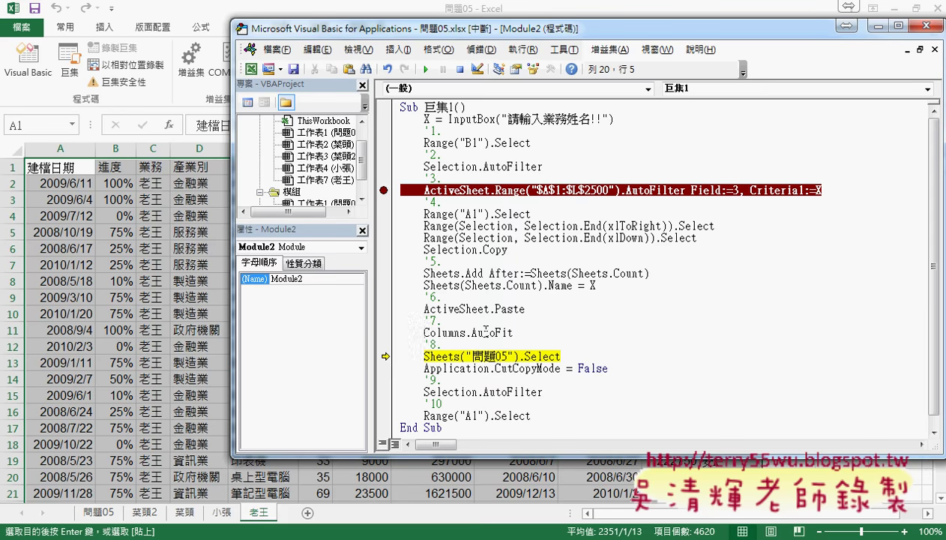
{"action": "key", "text": "F8"}
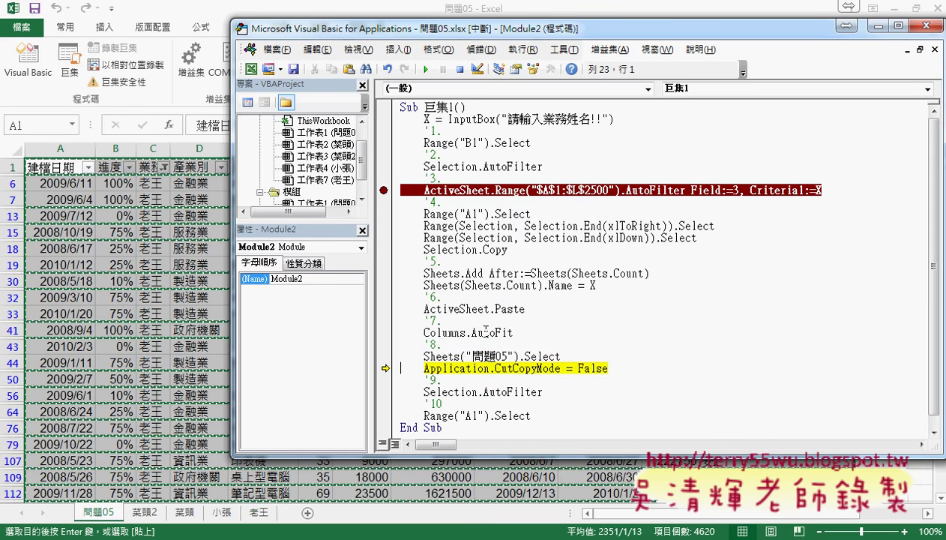
Remove the Application.CutCopyMode = False line and step the macro through to End Sub
{"action": "left_click_drag", "start_coordinate": [608, 368], "coordinate": [425, 369]}
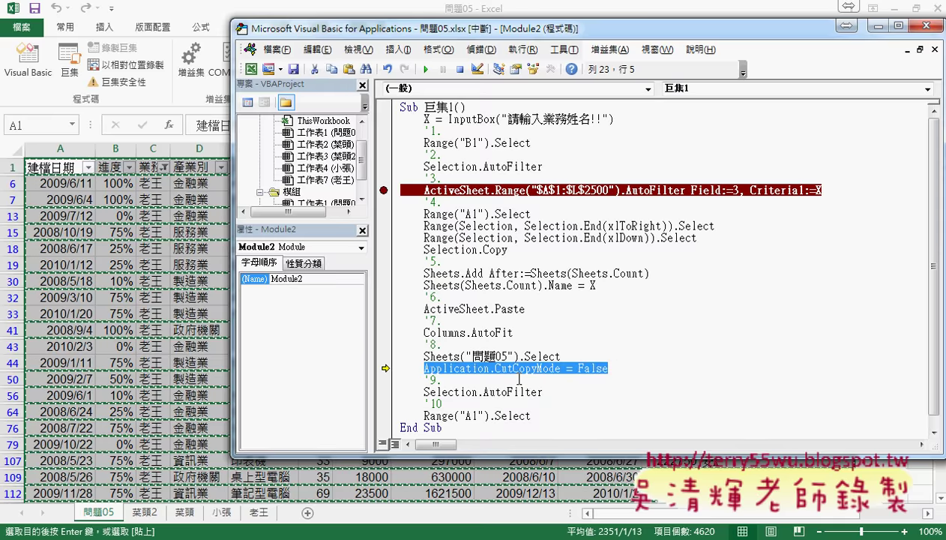
{"action": "key", "text": "BackSpace"}
{"action": "key", "text": "BackSpace"}
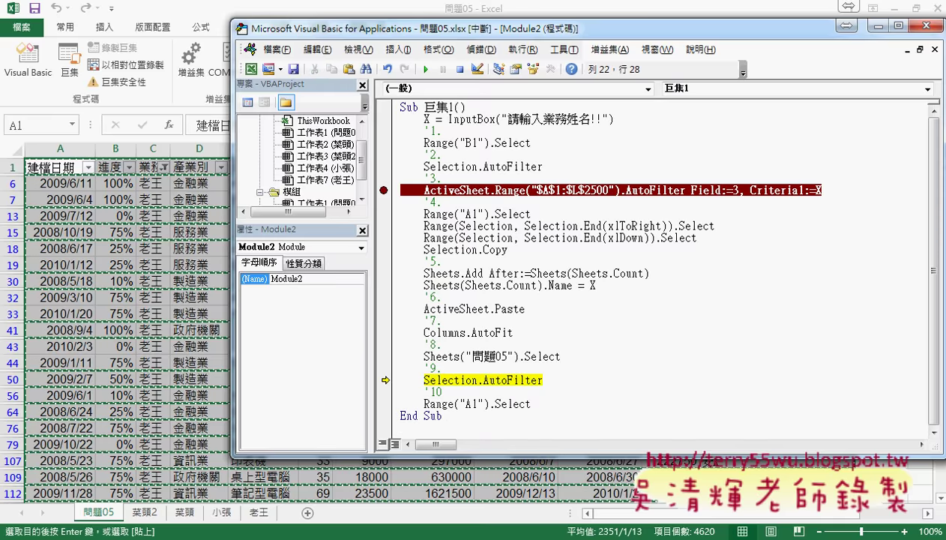
{"action": "key", "text": "F8"}
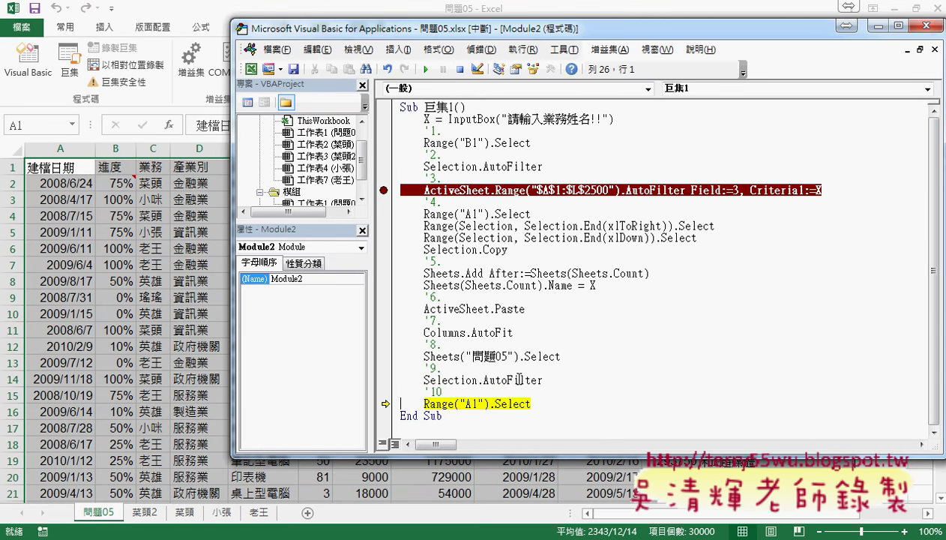
{"action": "key", "text": "F8"}
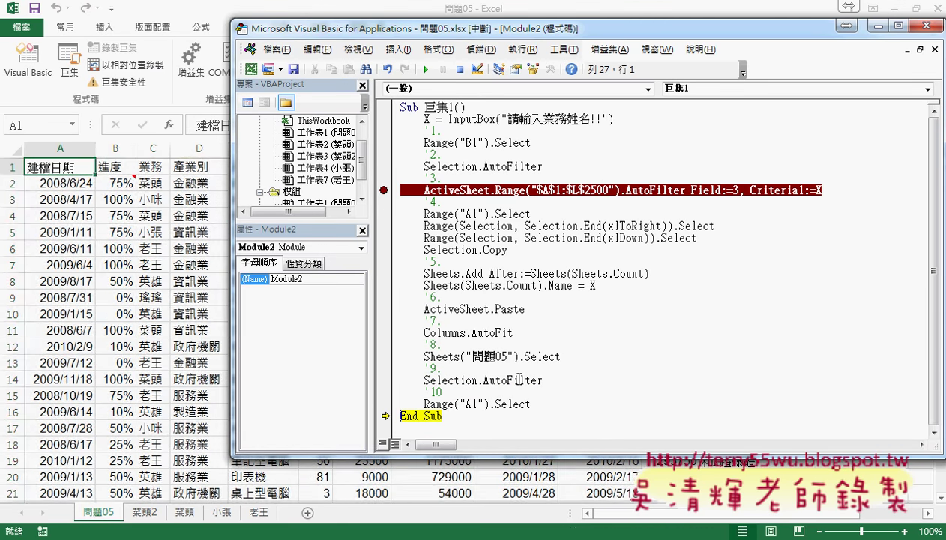
{"action": "key", "text": "F8"}
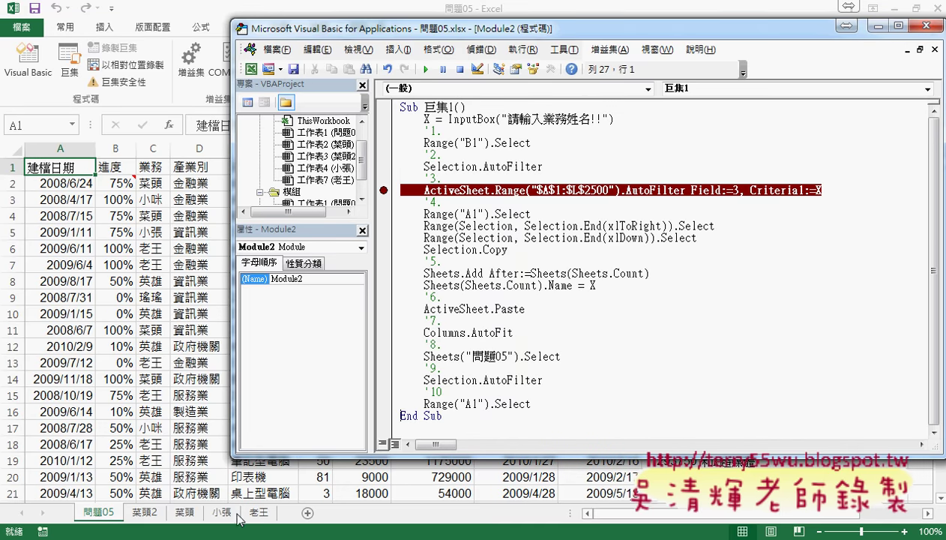
Check the earlier output sheet and 問題05 in the workbook, then return to the code
{"action": "key", "text": "alt+F11"}
{"action": "left_click", "coordinate": [152, 517]}
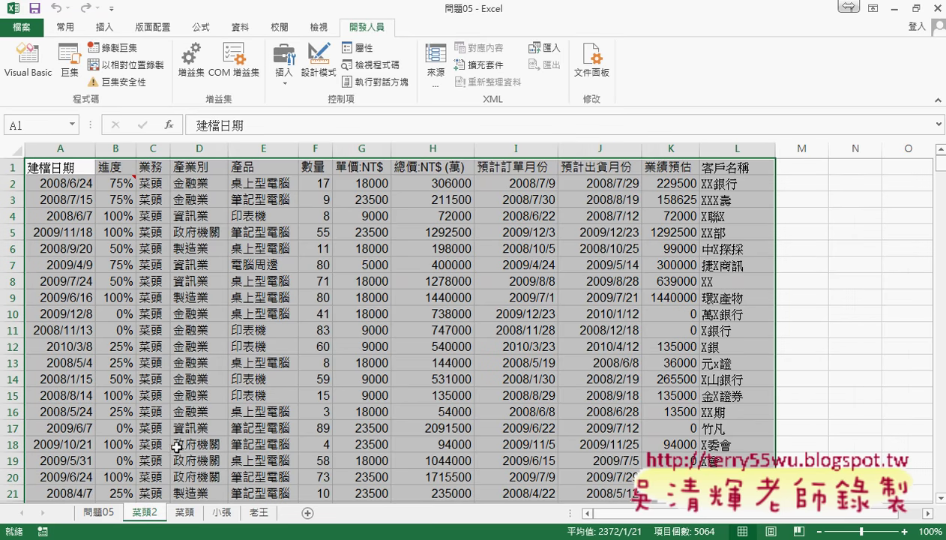
{"action": "left_click", "coordinate": [97, 512]}
{"action": "left_click", "coordinate": [327, 502]}
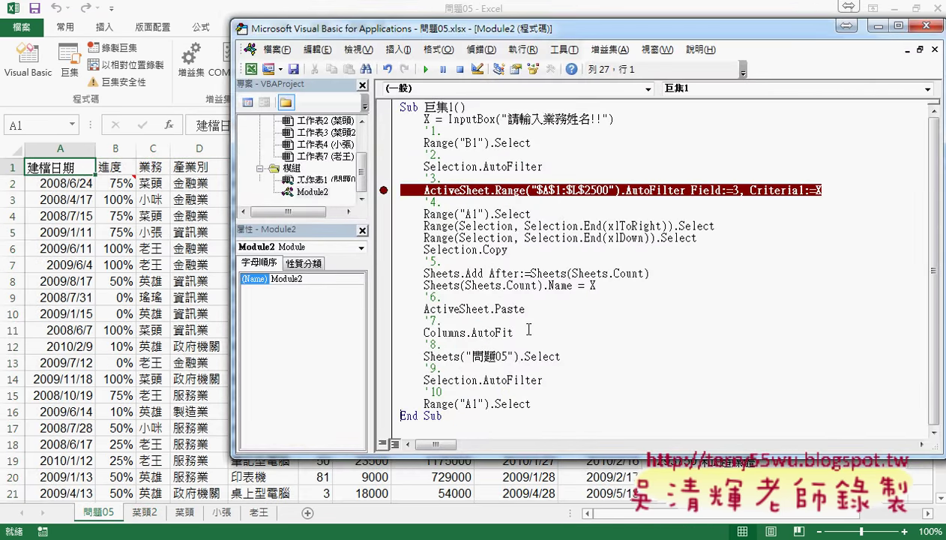
Copy Sheets("問題05").Select to a new first line under Sub 巨集1(), then view the salesperson's sheet
{"action": "left_click", "coordinate": [502, 109]}
{"action": "key", "text": "Return"}
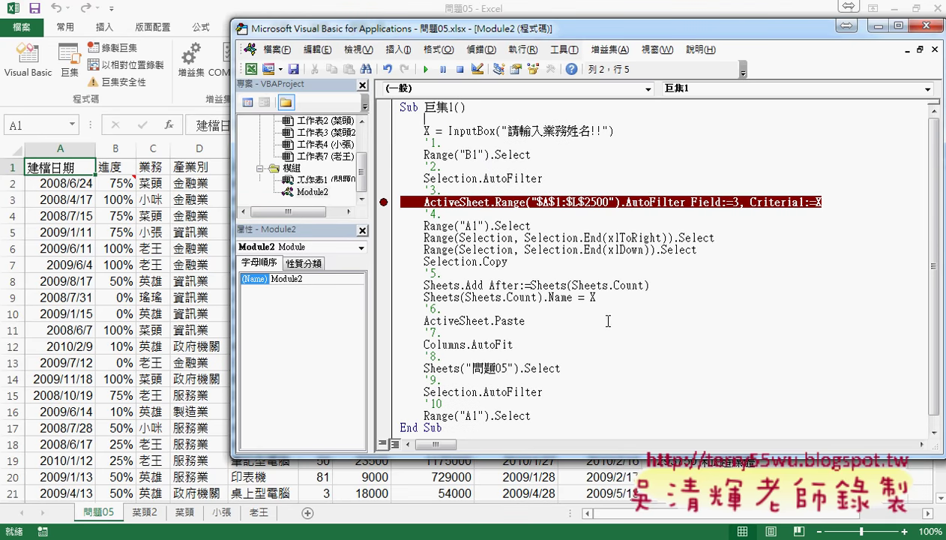
{"action": "left_click_drag", "start_coordinate": [561, 368], "coordinate": [459, 370]}
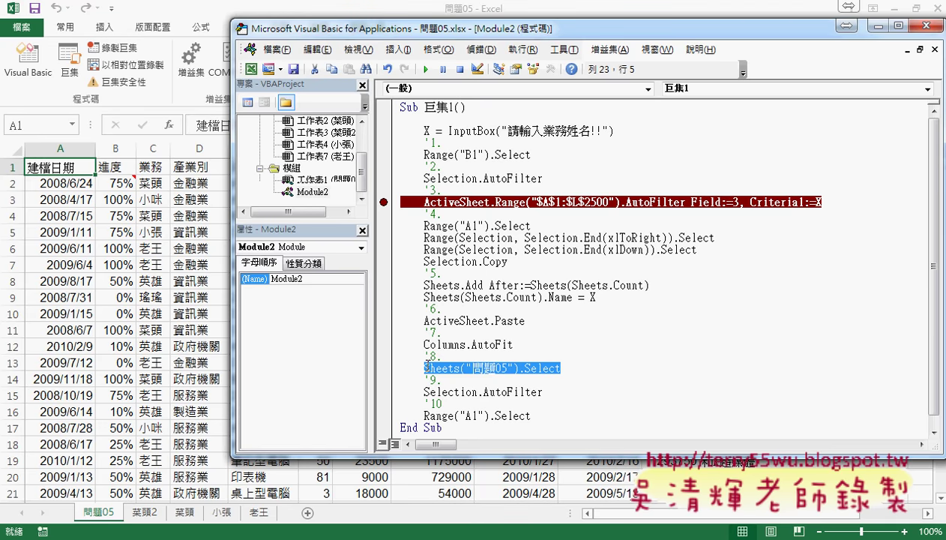
{"action": "left_click_drag", "start_coordinate": [421, 367], "coordinate": [424, 119]}
{"action": "left_click", "coordinate": [678, 202]}
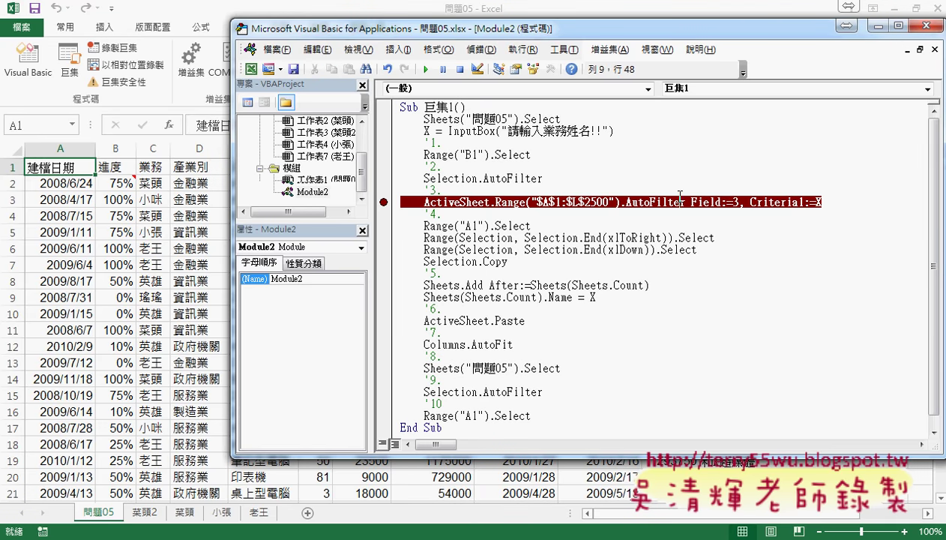
{"action": "left_click_drag", "start_coordinate": [577, 118], "coordinate": [424, 118]}
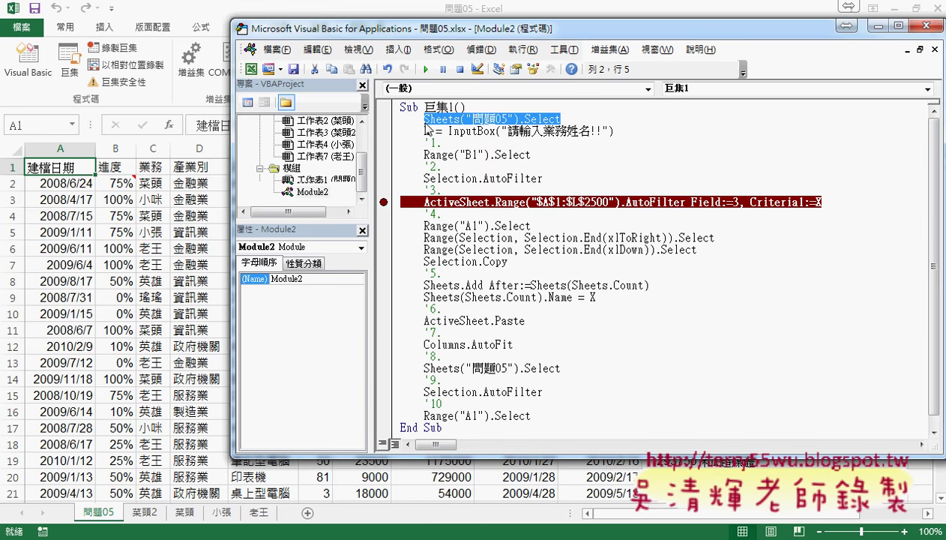
{"action": "left_click", "coordinate": [259, 515]}
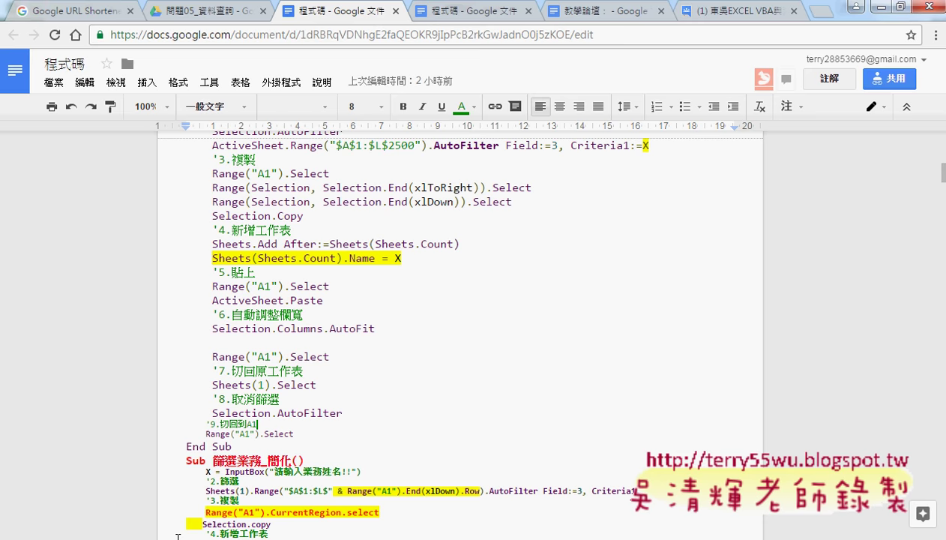
Scroll the 程式碼 notes to the Sub 篩選業務() macro listing
{"action": "scroll", "coordinate": [495, 314], "scroll_direction": "up", "scroll_amount": 5}
{"action": "scroll", "coordinate": [498, 316], "scroll_direction": "up", "scroll_amount": 3}
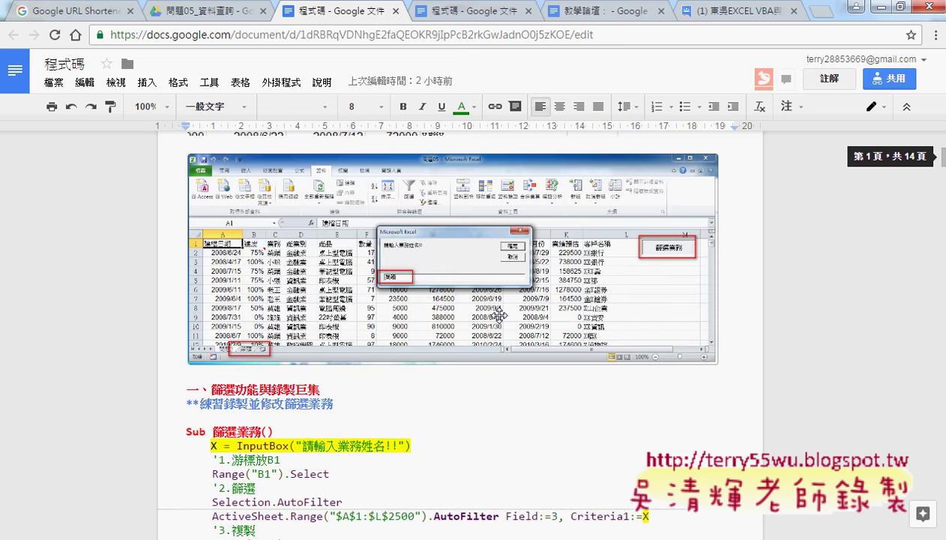
{"action": "scroll", "coordinate": [499, 316], "scroll_direction": "down", "scroll_amount": 3}
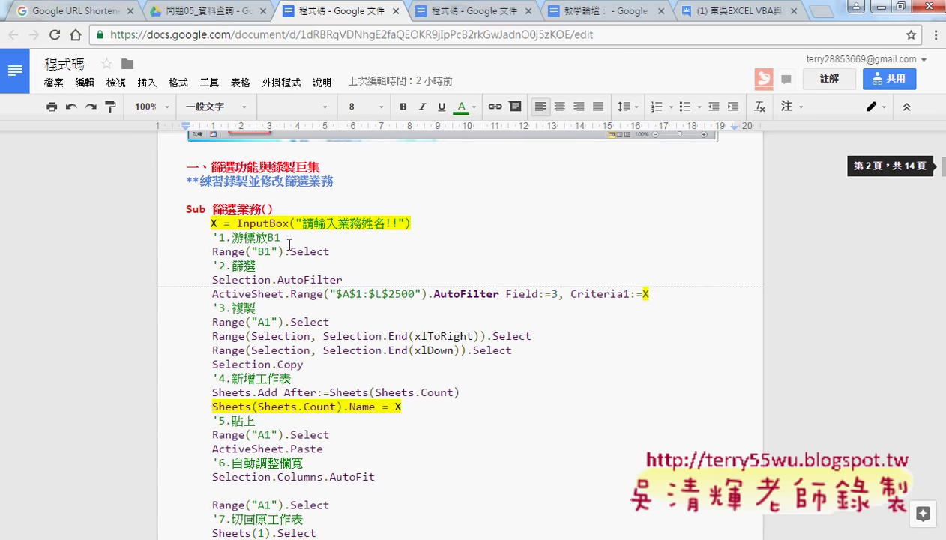
{"action": "left_click", "coordinate": [264, 238]}
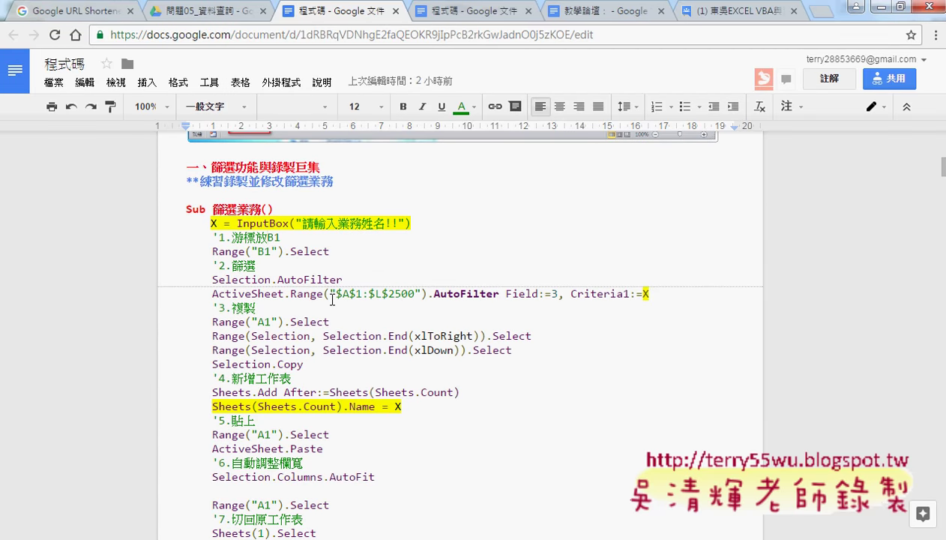
{"action": "scroll", "coordinate": [333, 299], "scroll_direction": "down", "scroll_amount": 1}
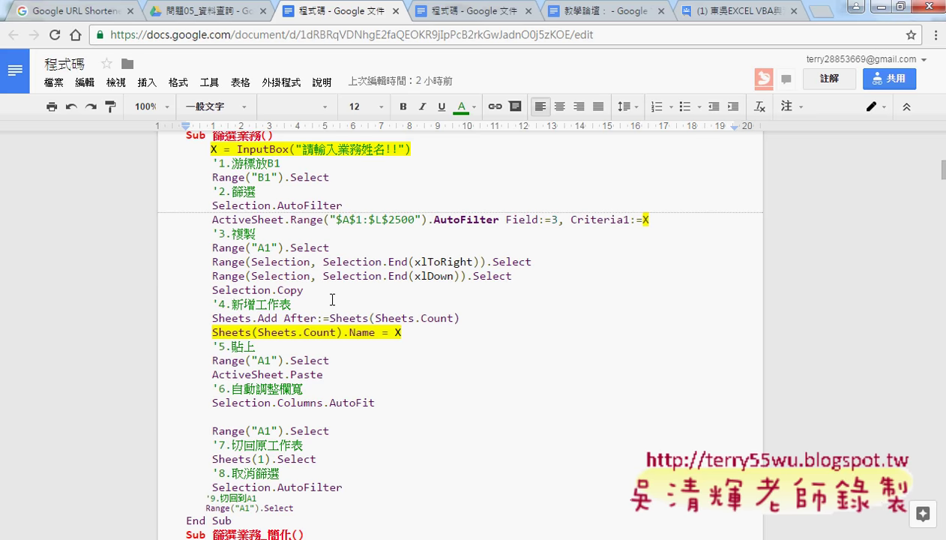